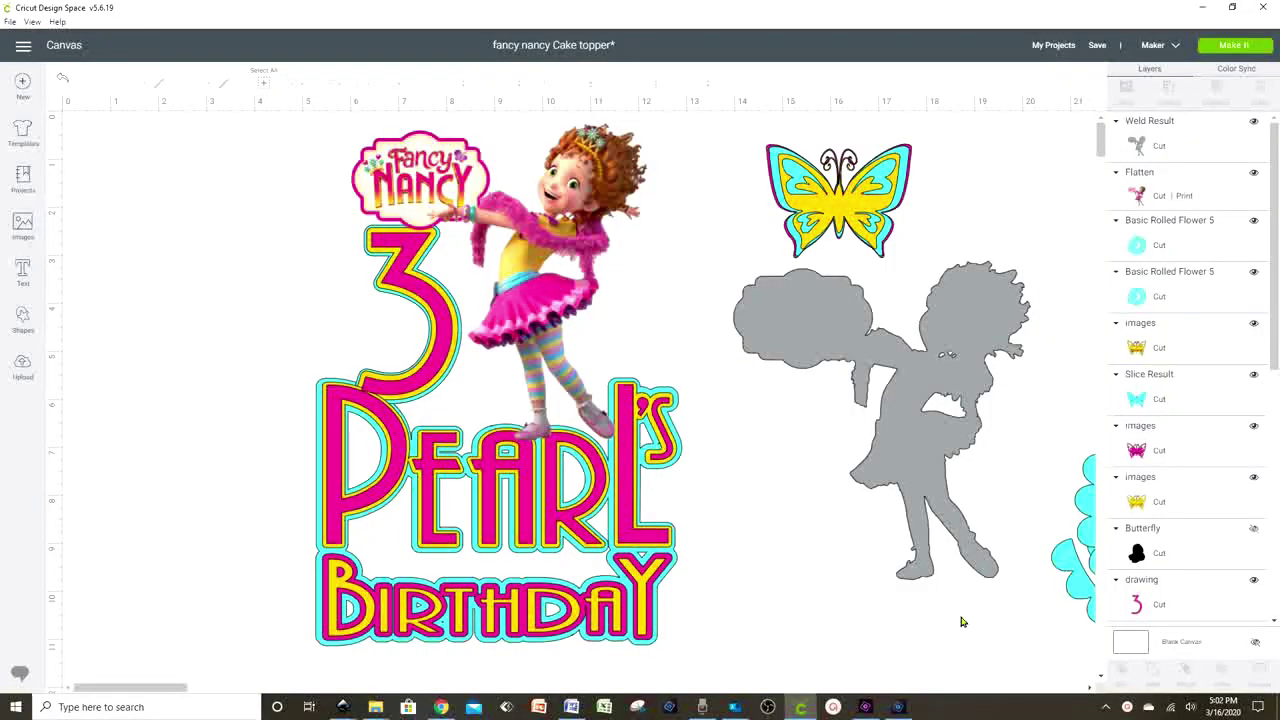
Move the complete layered cake topper design slightly away from the grey silhouette and leave nothing selected
drag(257, 127, 705, 678)
drag(633, 597, 606, 590)
click(761, 572)
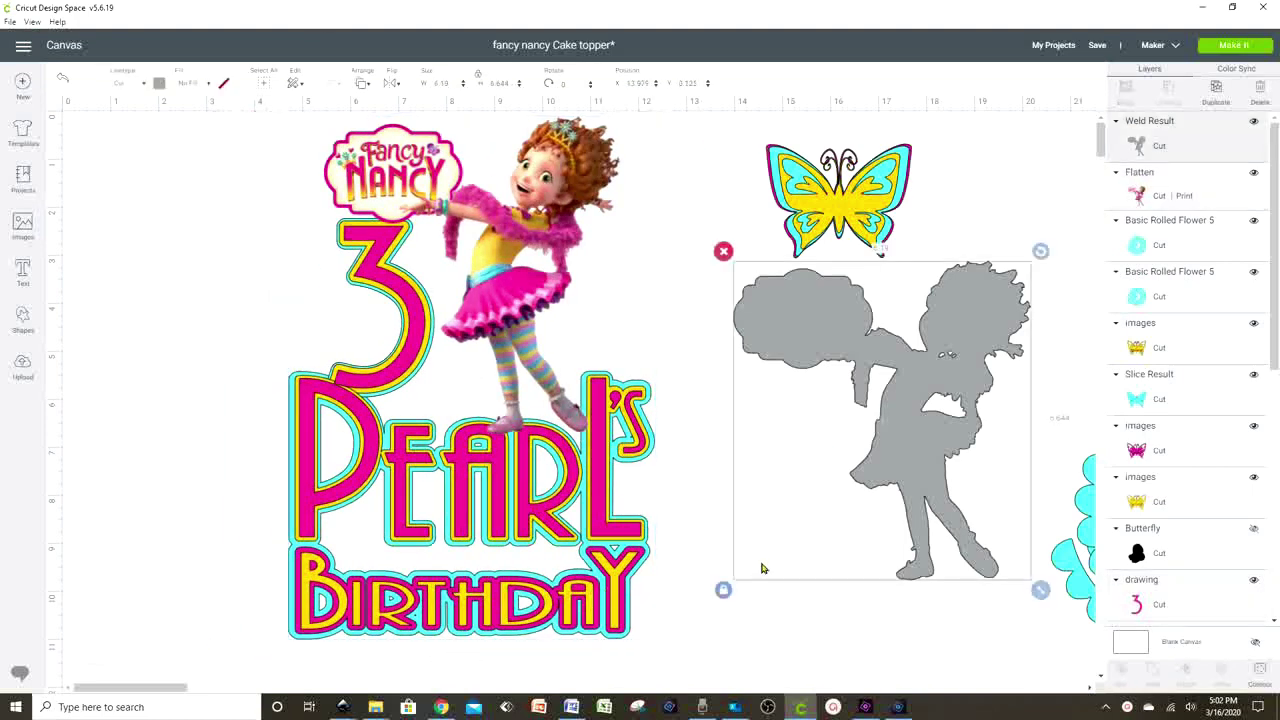
click(844, 582)
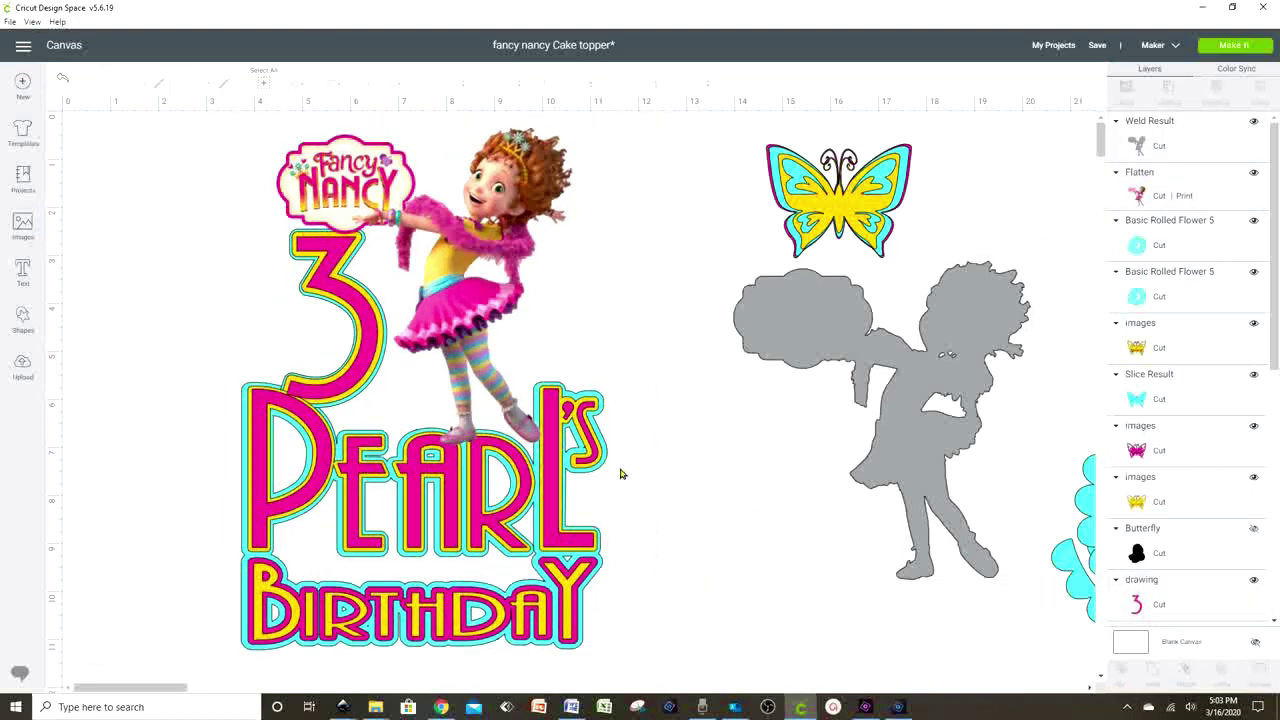
mouse_move(606, 463)
mouse_down()
mouse_move(665, 470)
mouse_move(622, 452)
mouse_move(607, 461)
mouse_up()
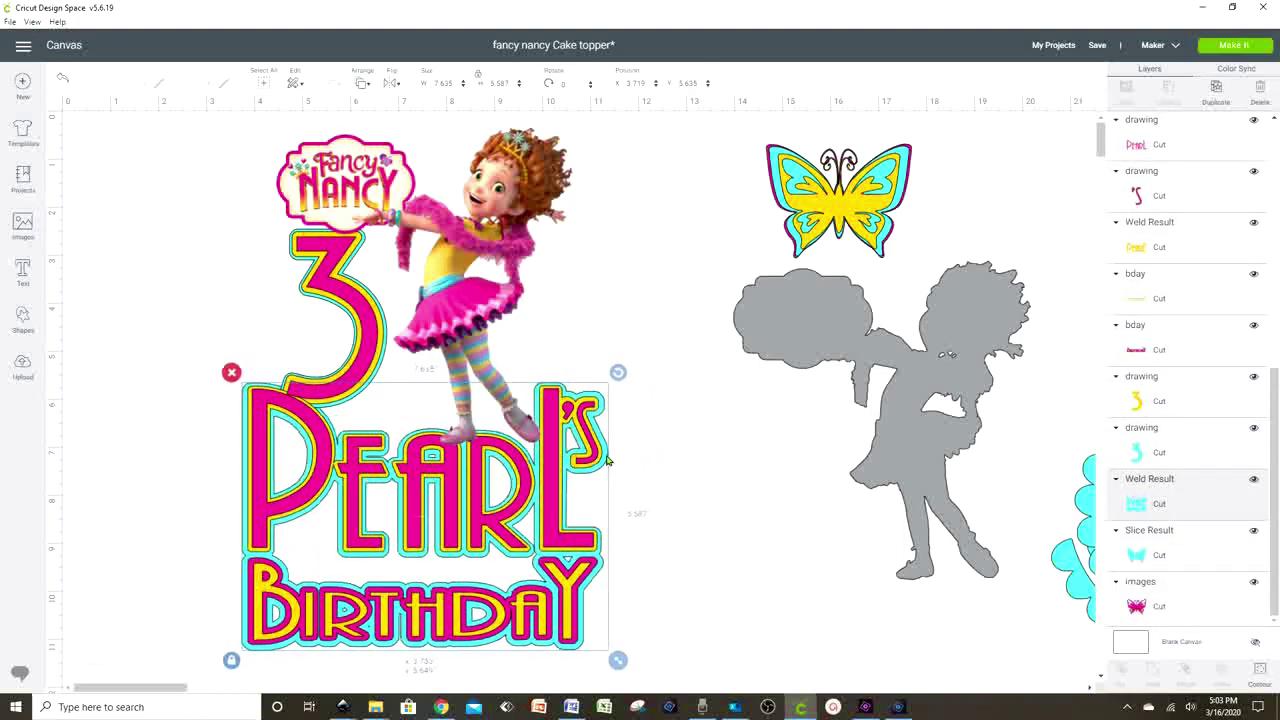
click(786, 491)
click(687, 514)
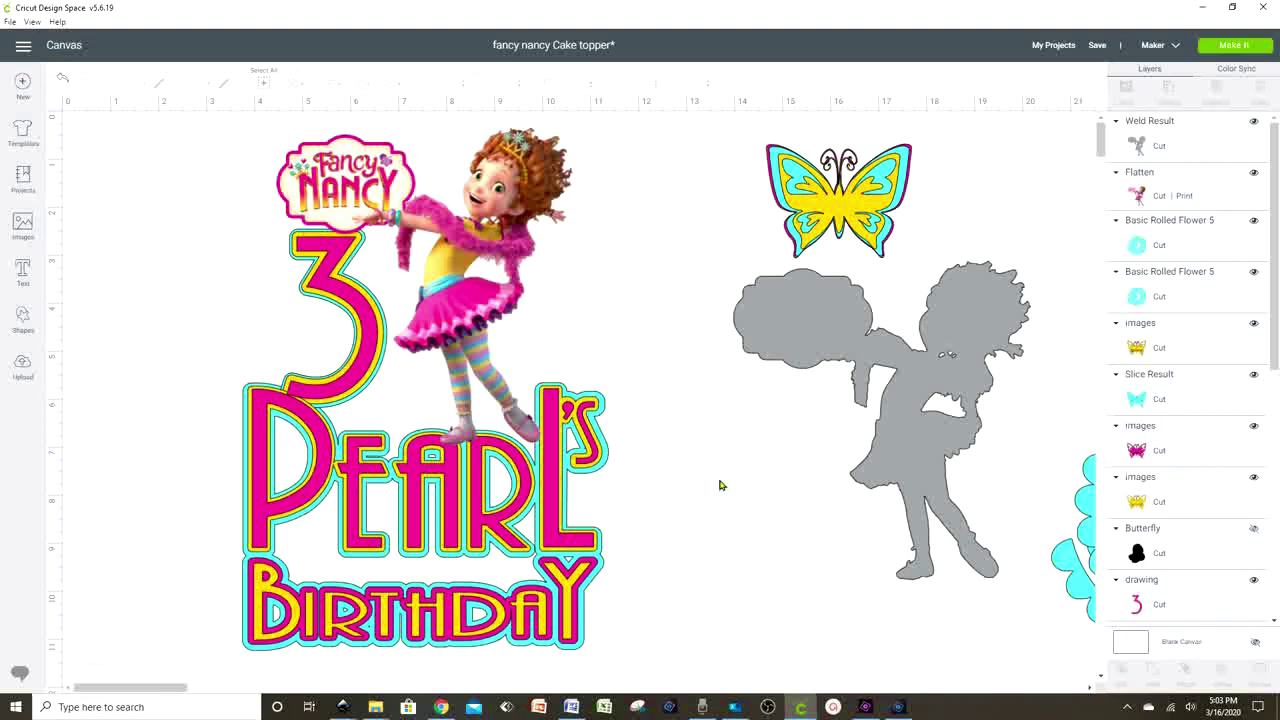
Bring up the blank New document 1 in Inkscape, and load inkscape.org in the Chrome browser
click(343, 707)
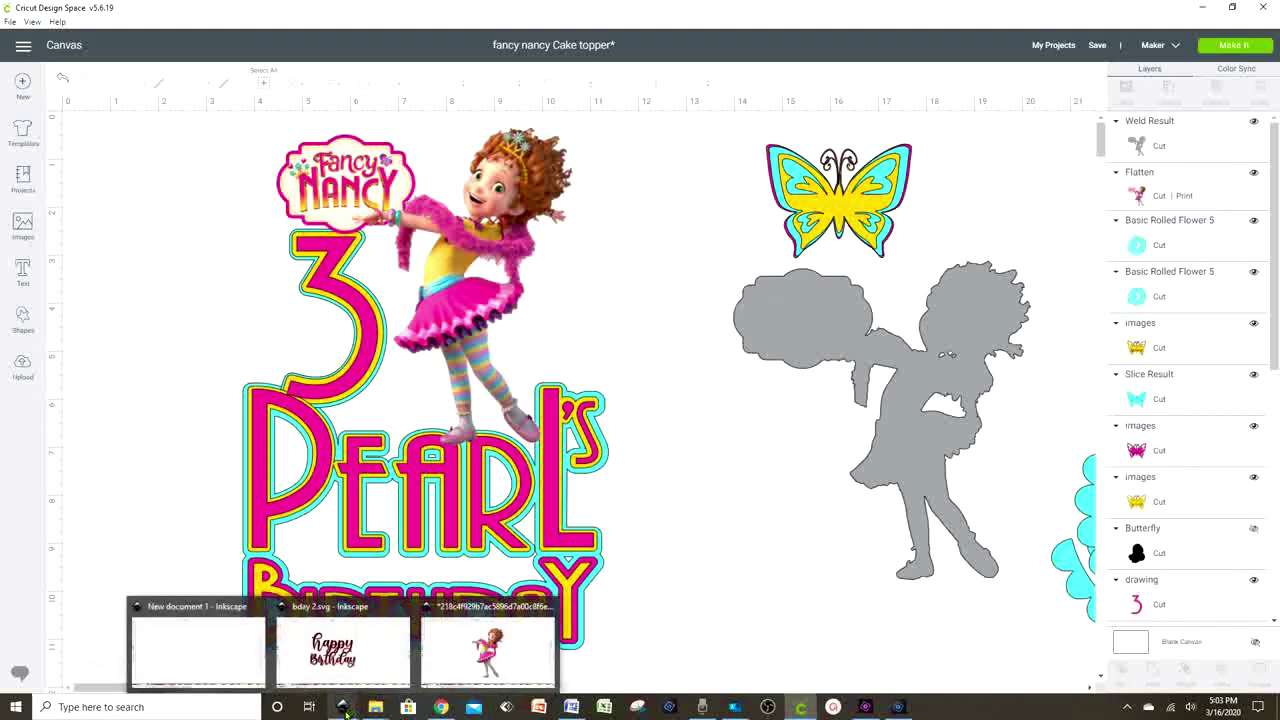
click(217, 665)
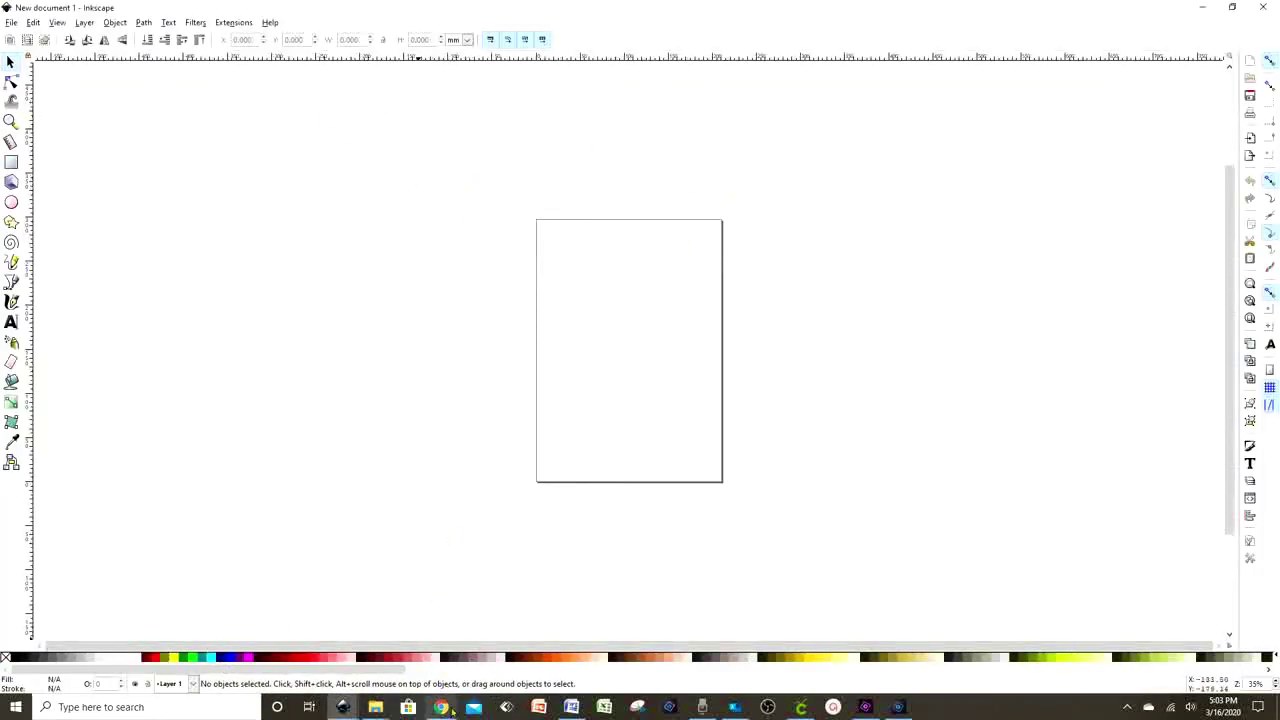
mouse_move(449, 712)
click(440, 640)
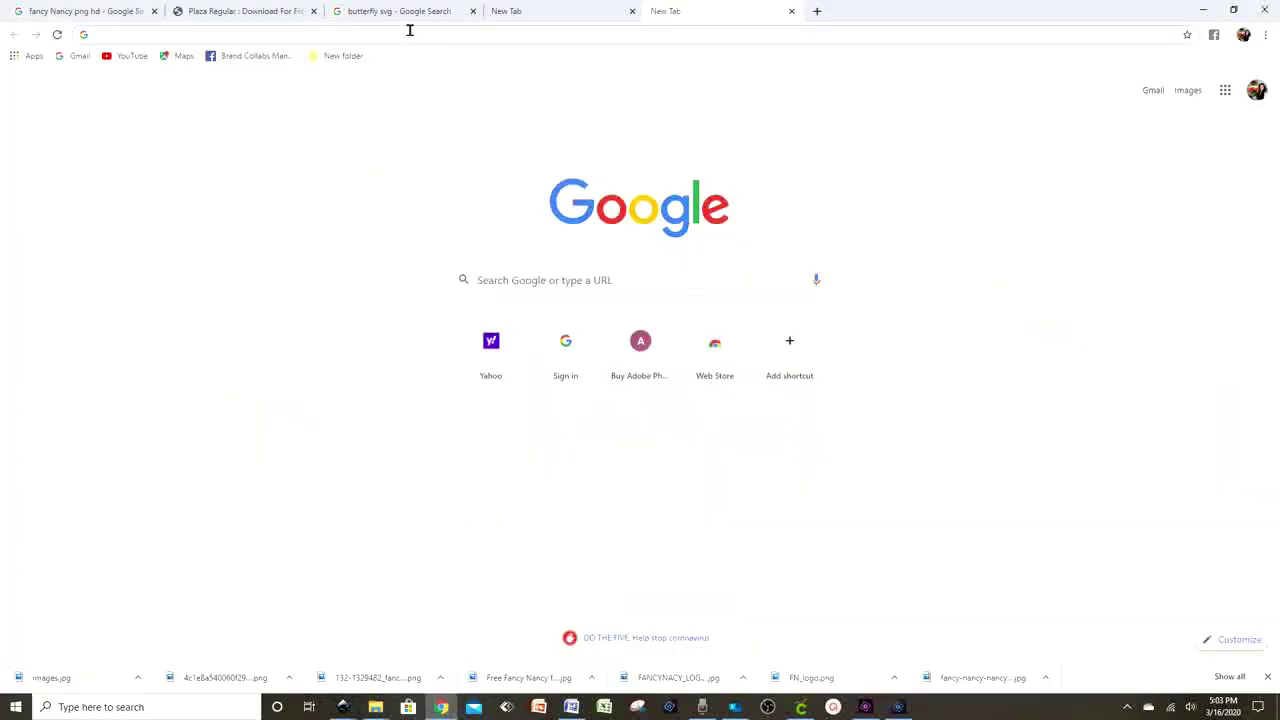
text(inkscape.org)
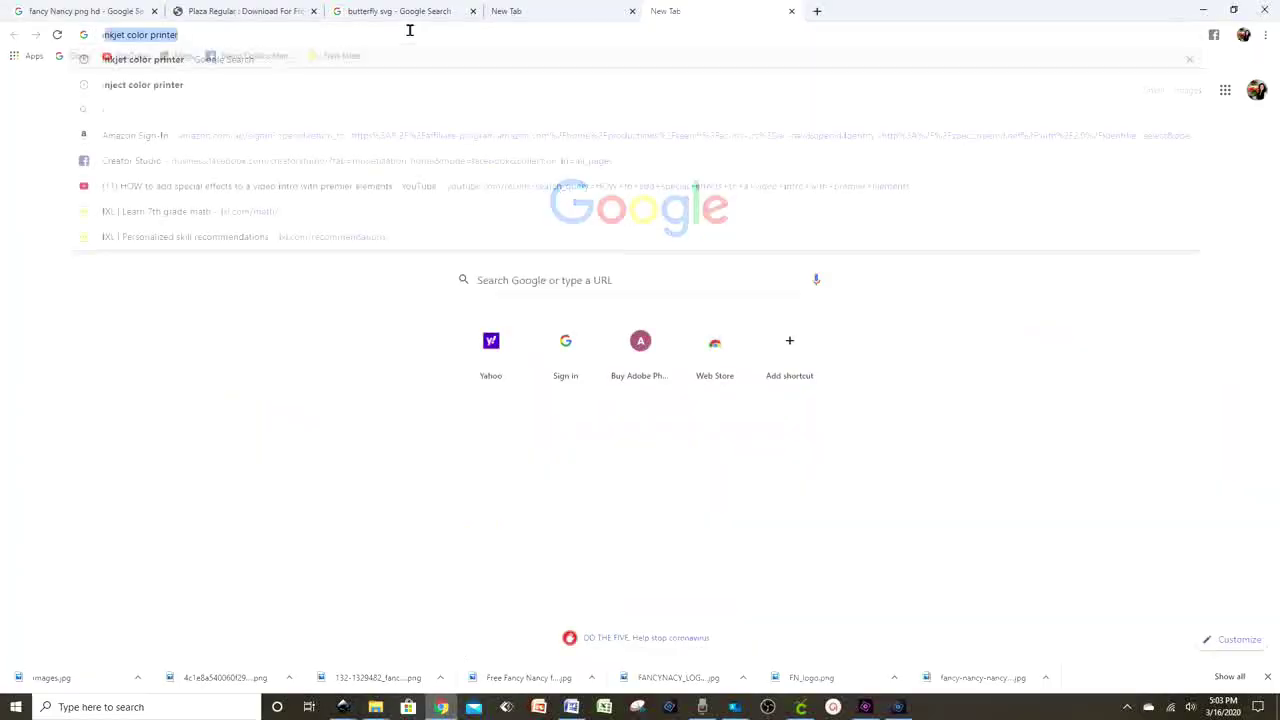
key(Return)
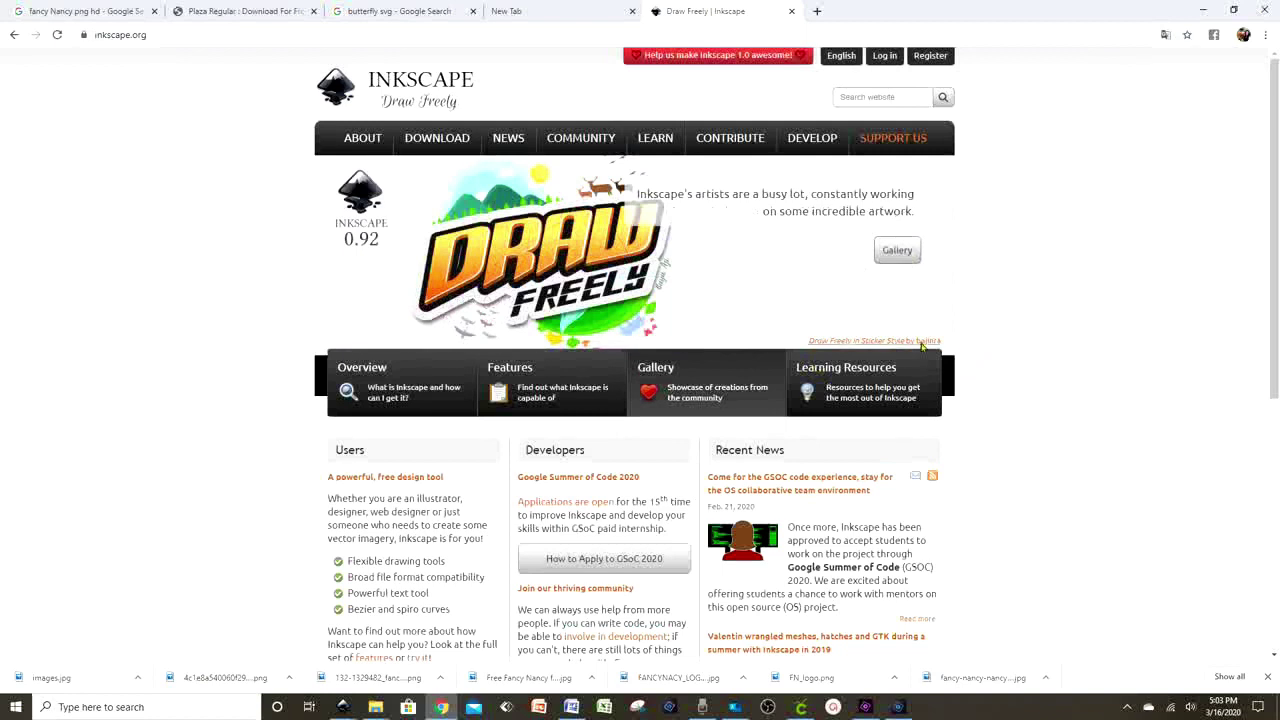
Open the Windows 64-bit download of the current Inkscape version on the Inkscape website
mouse_move(447, 143)
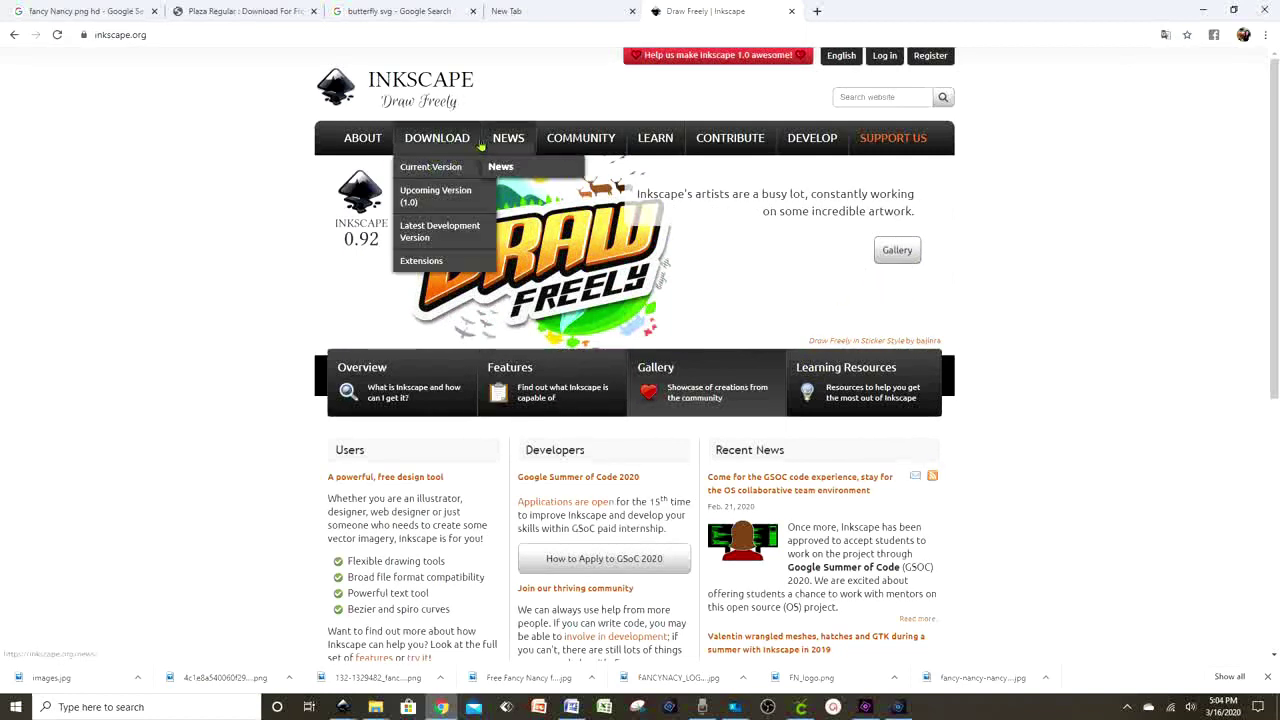
click(431, 175)
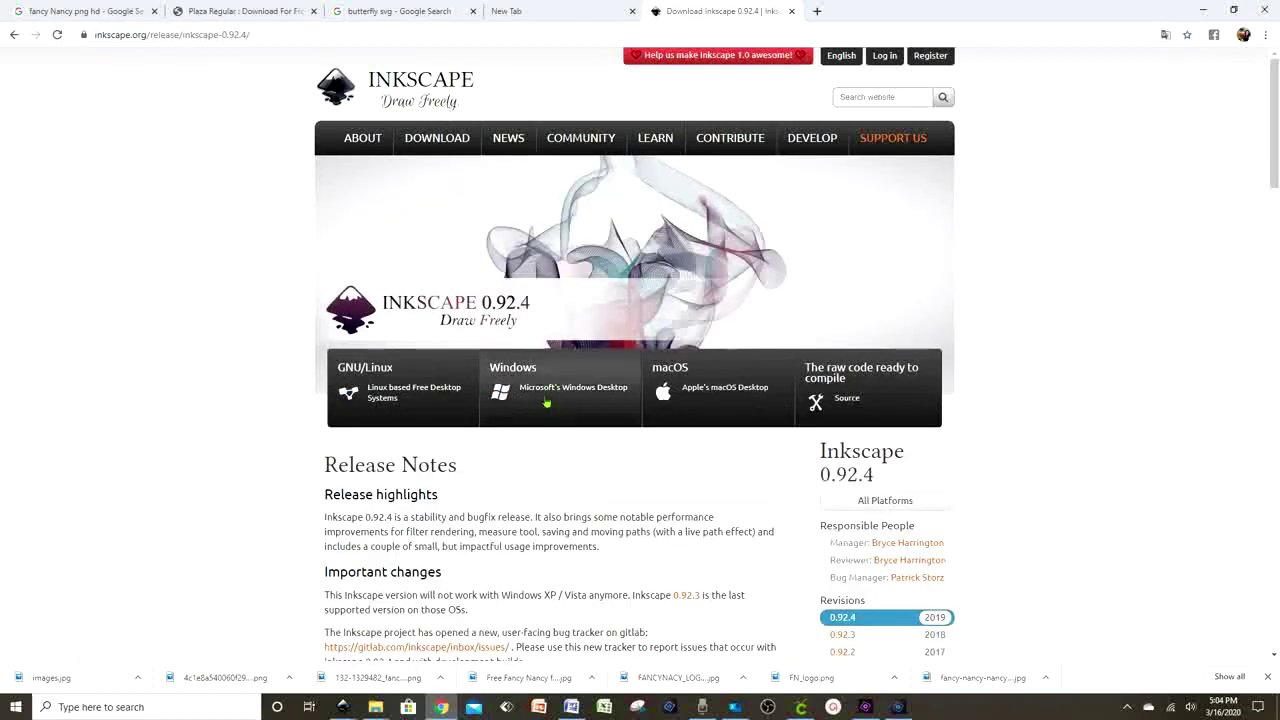
click(600, 412)
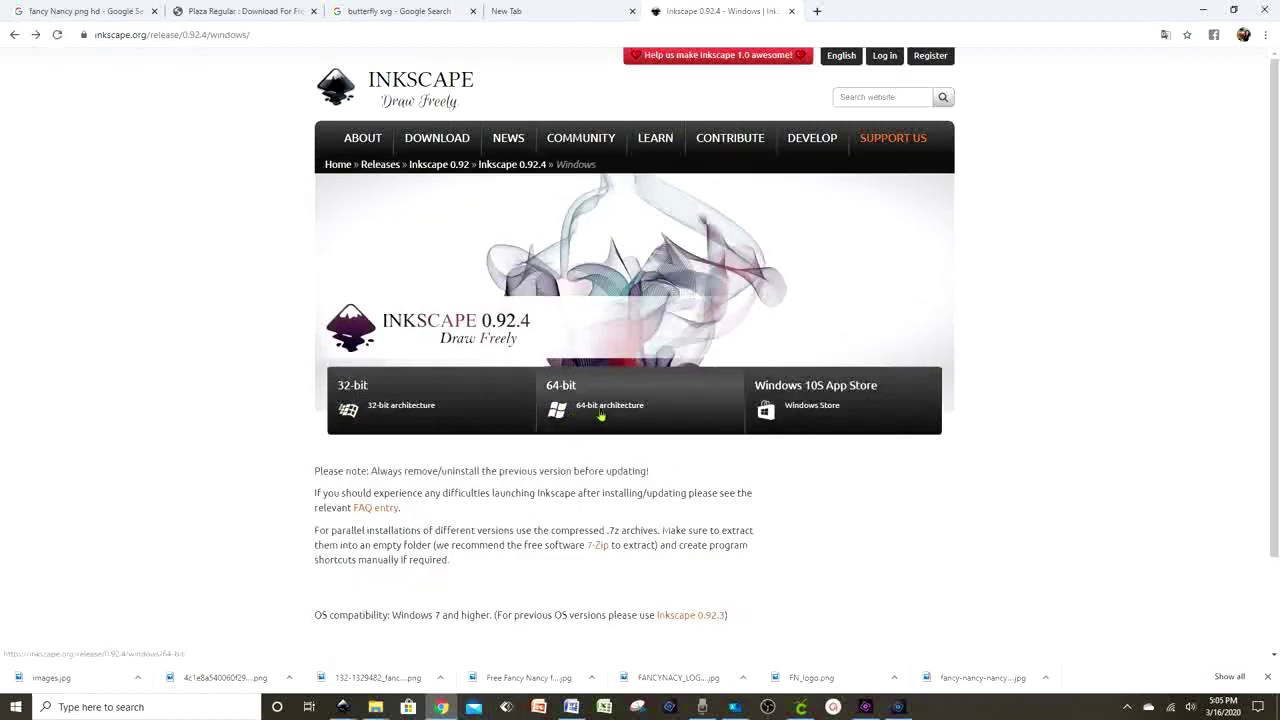
click(600, 401)
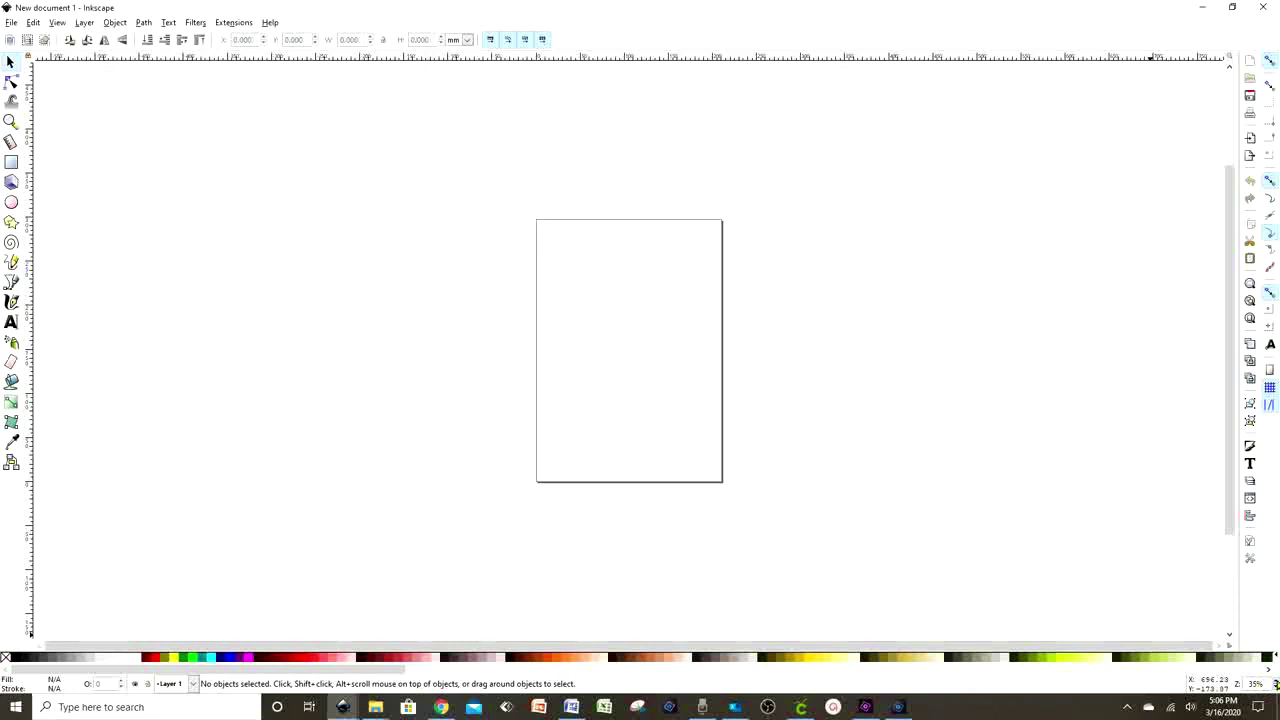
In Inkscape, start a text object on the page with the plaza font at size 144
scroll(1275, 684, up, 8)
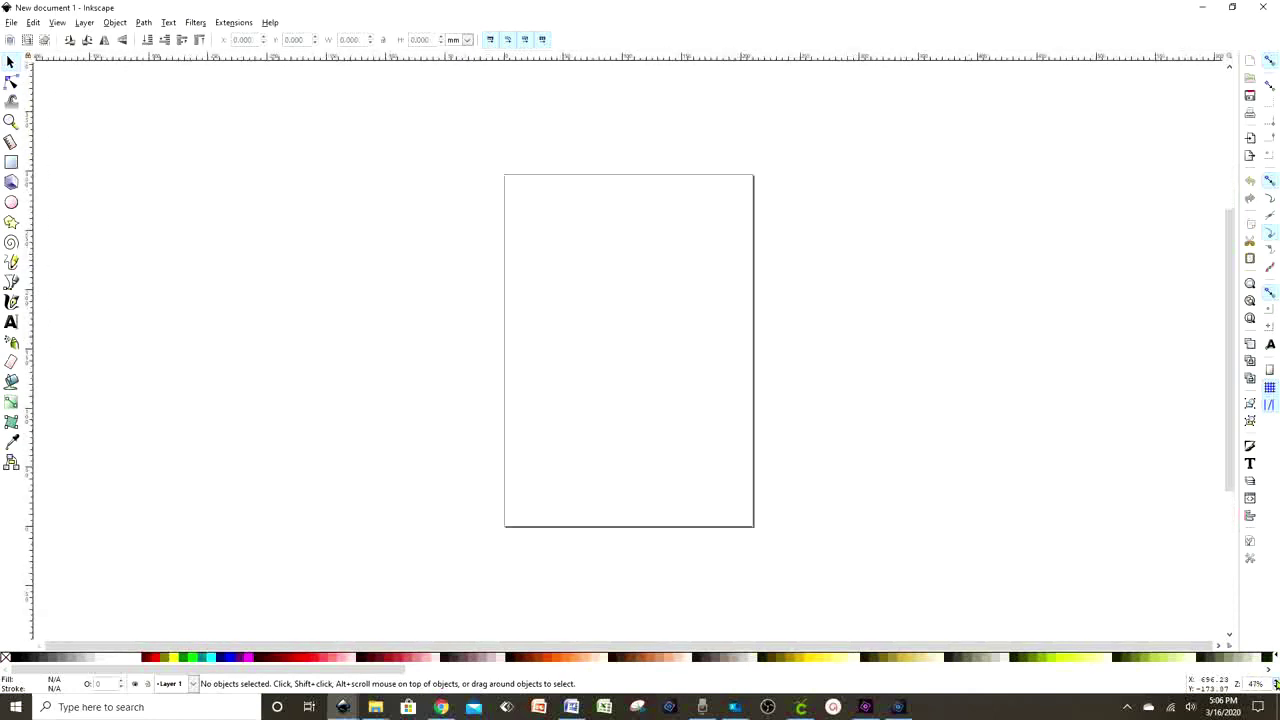
scroll(1275, 684, up, 4)
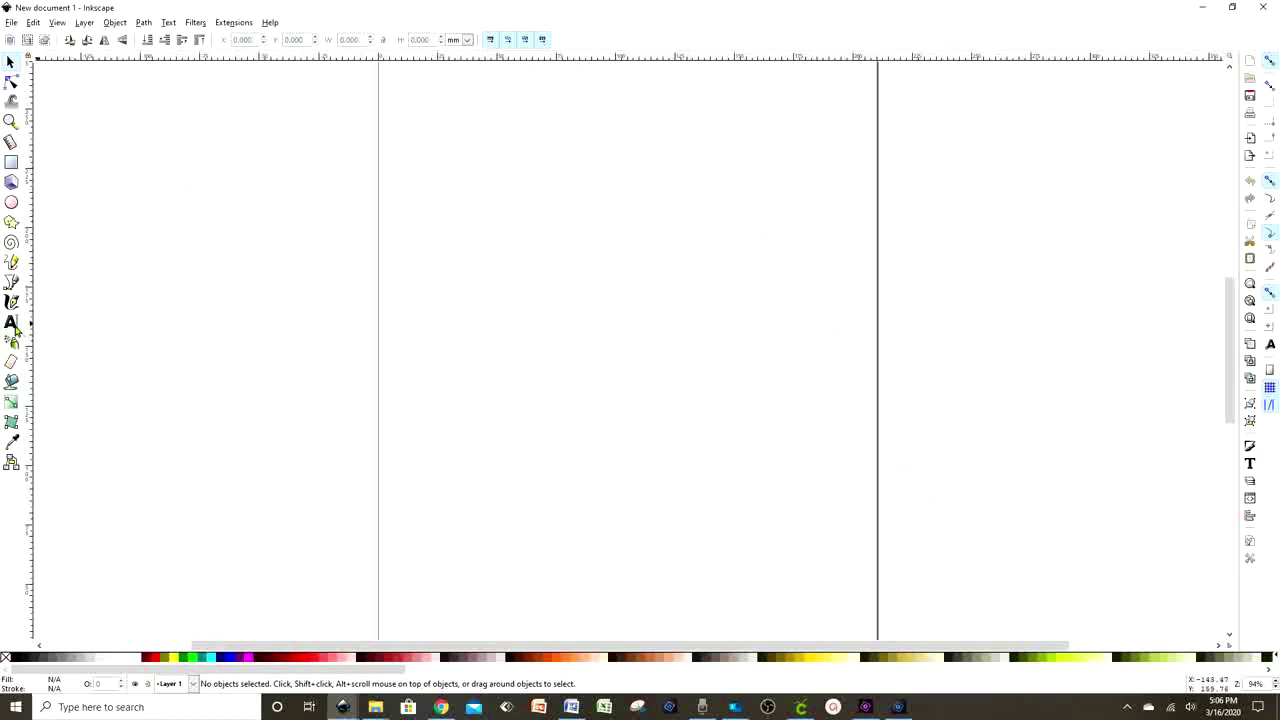
click(11, 322)
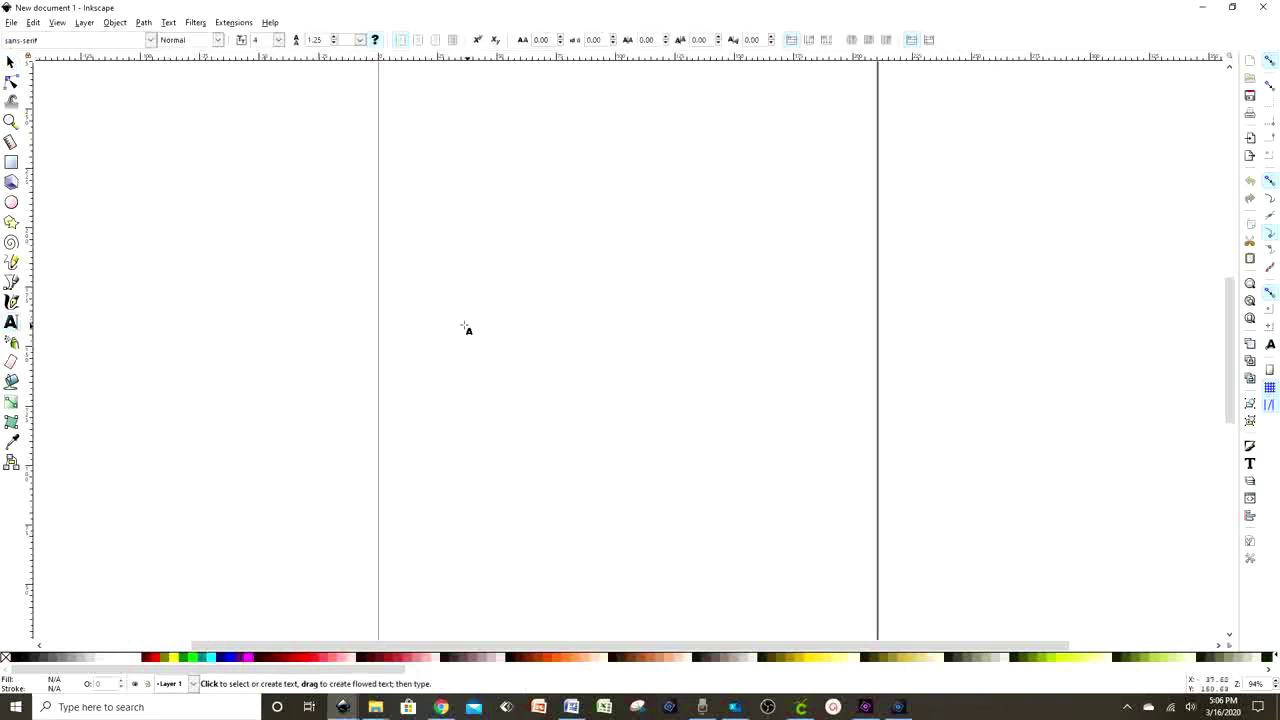
click(474, 330)
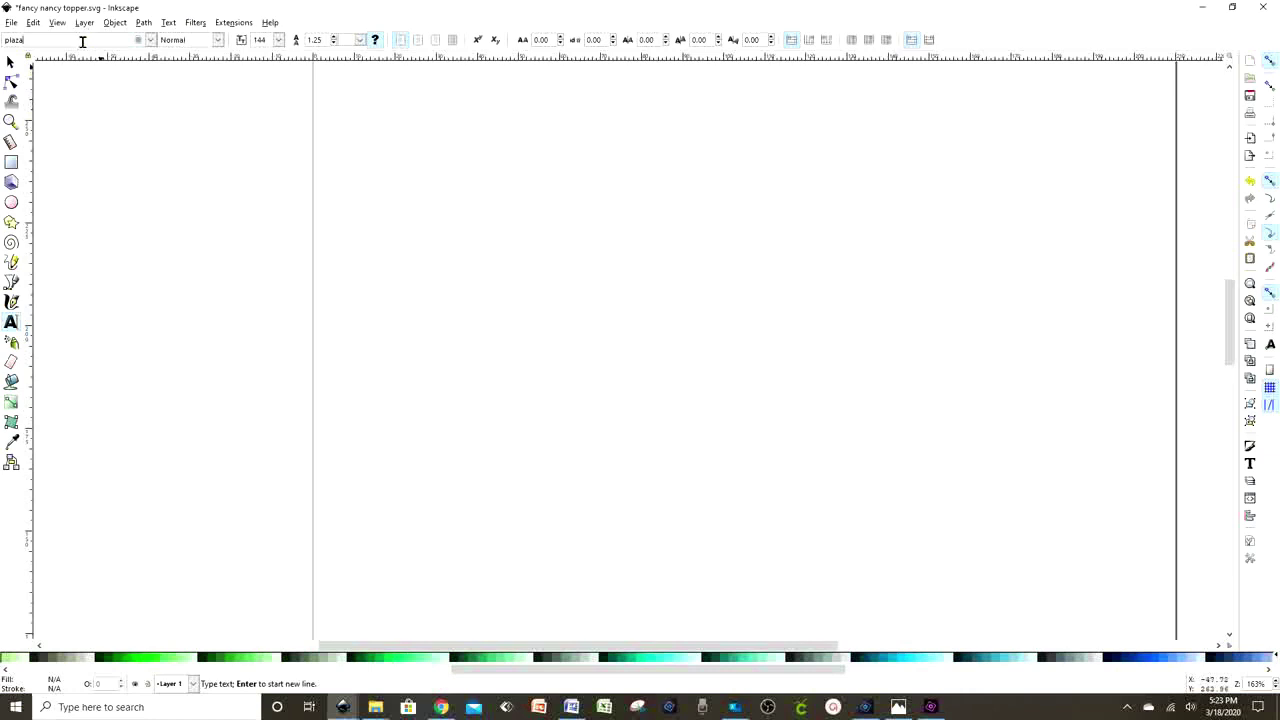
double_click(16, 38)
key(BackSpace)
key(Escape)
scroll(488, 300, up, 2)
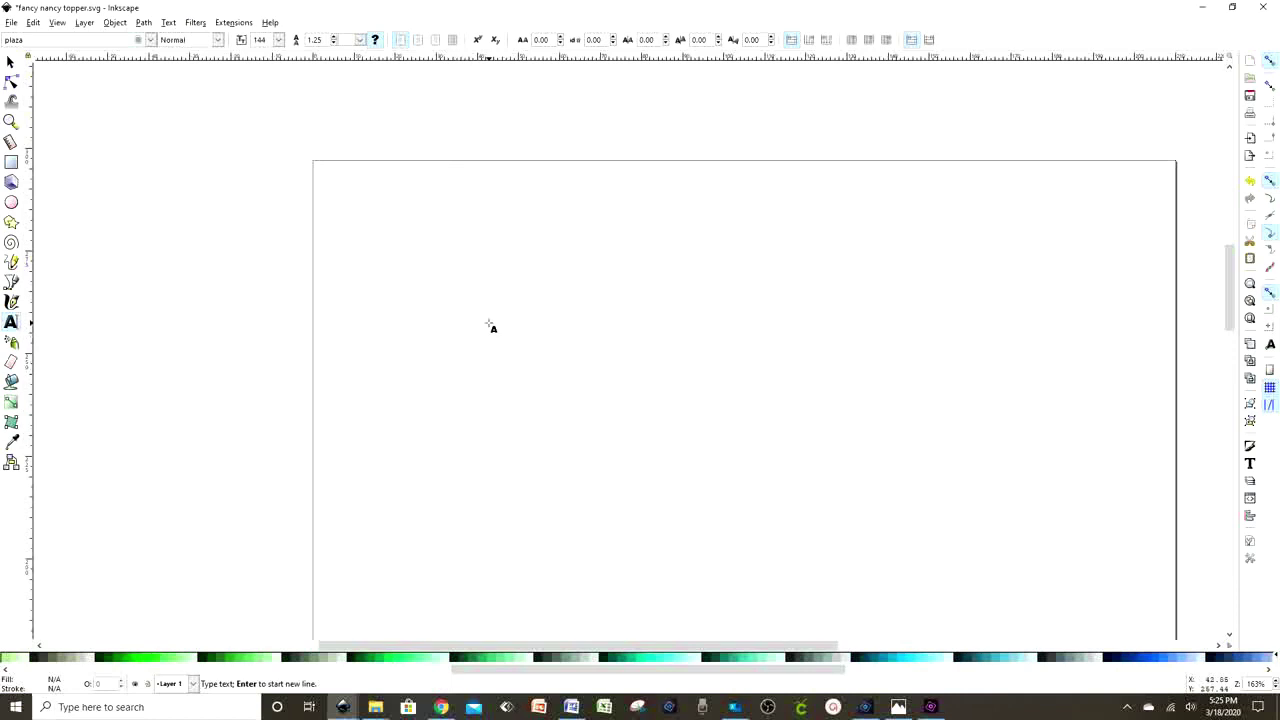
Enter the child's first name in capitals, and add 'S as a separate text object beside it
text(PEARLS)
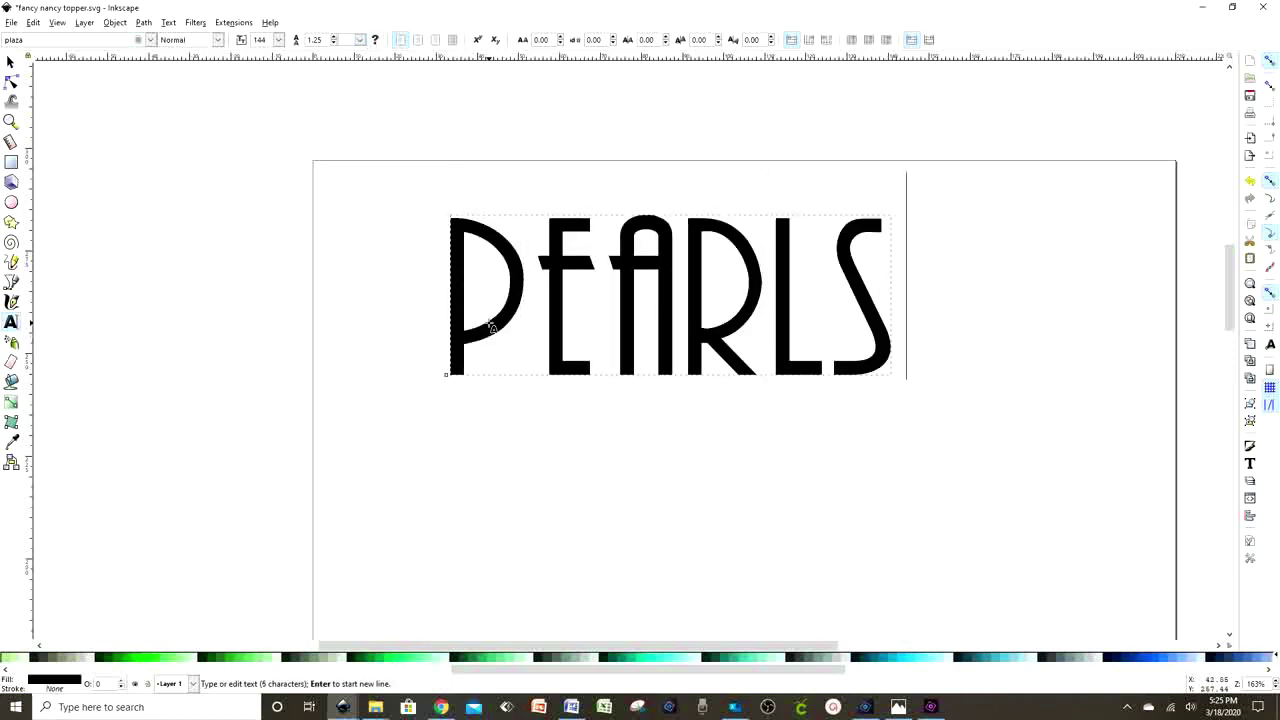
key(BackSpace)
click(948, 309)
text('S)
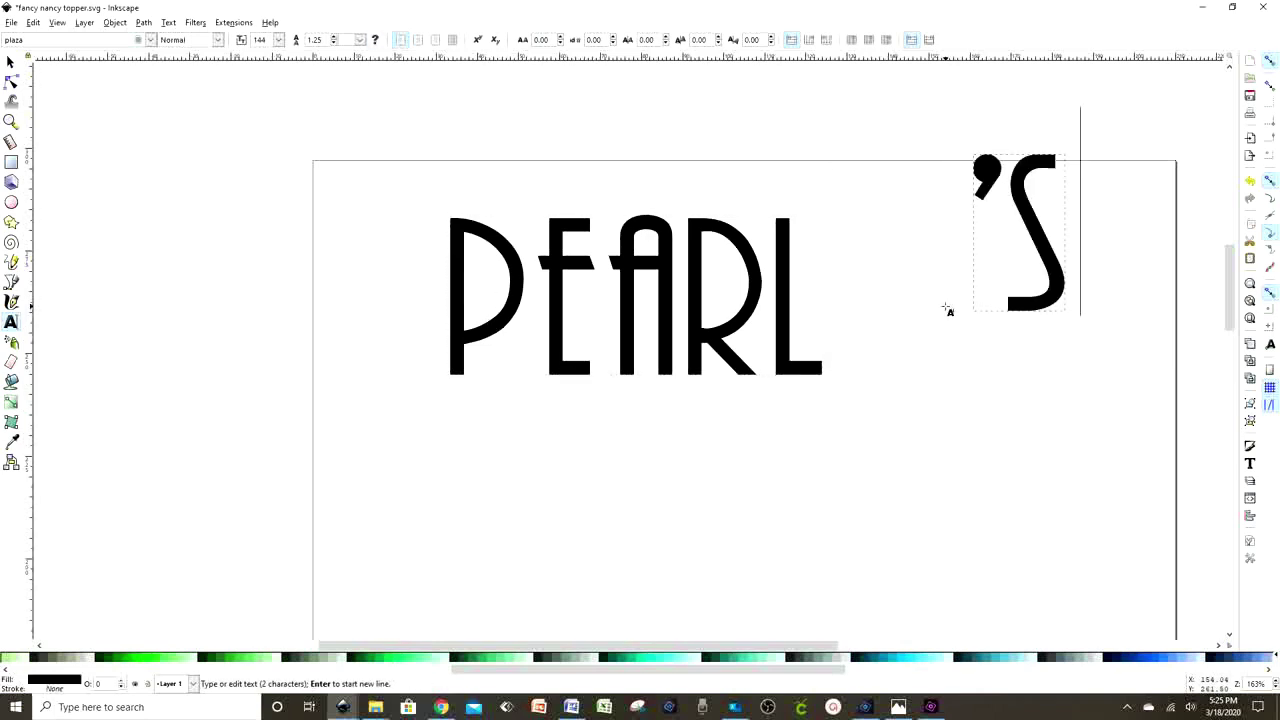
Add BIRTHDAY as a separate text object below the name and the number 3 as another before it
click(558, 488)
text(BIRTHDAY)
click(289, 400)
text(3)
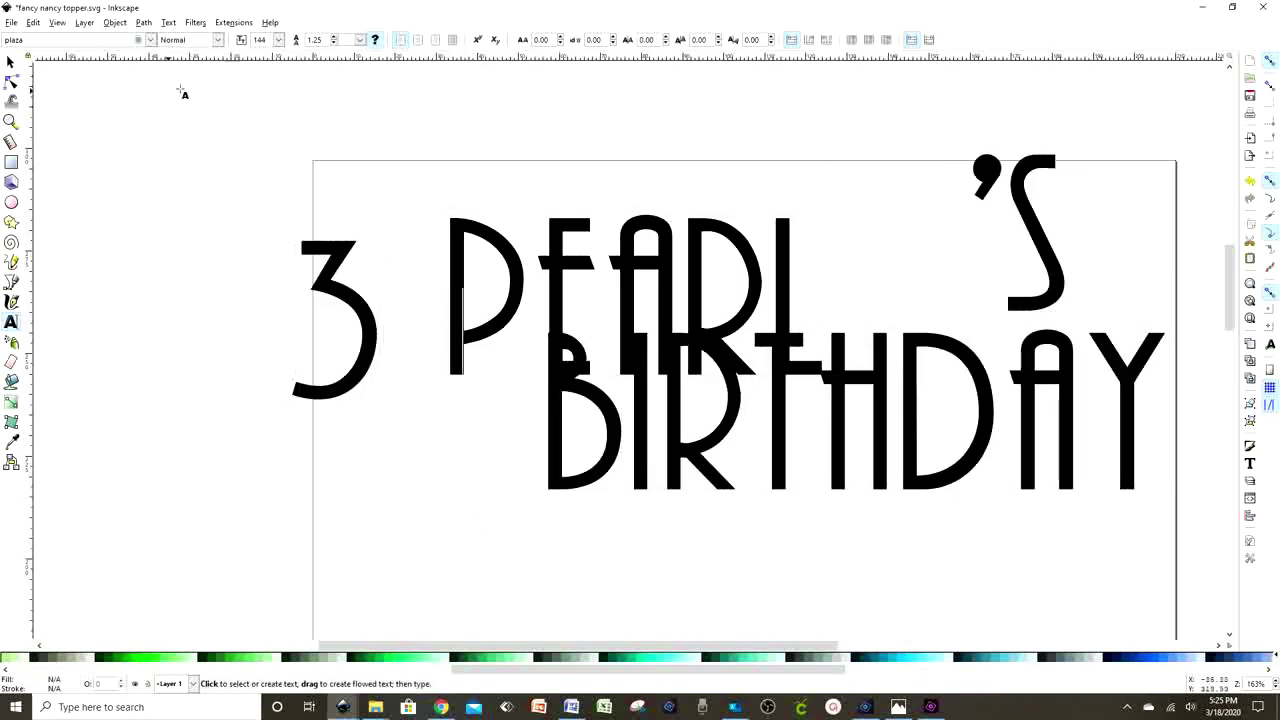
Arrange and resize the lettering into a stack: 3 above the name, a small 'S after the L, and BIRTHDAY underneath with taller end letters
click(11, 63)
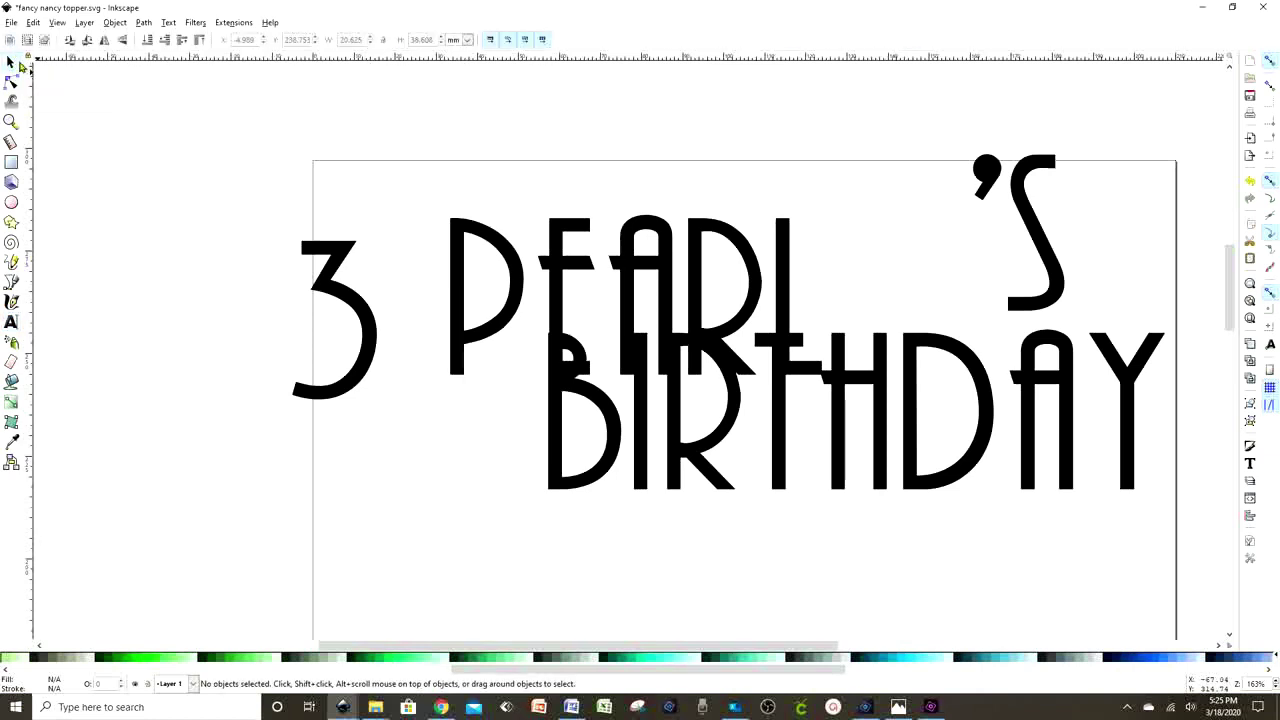
double_click(11, 63)
click(783, 286)
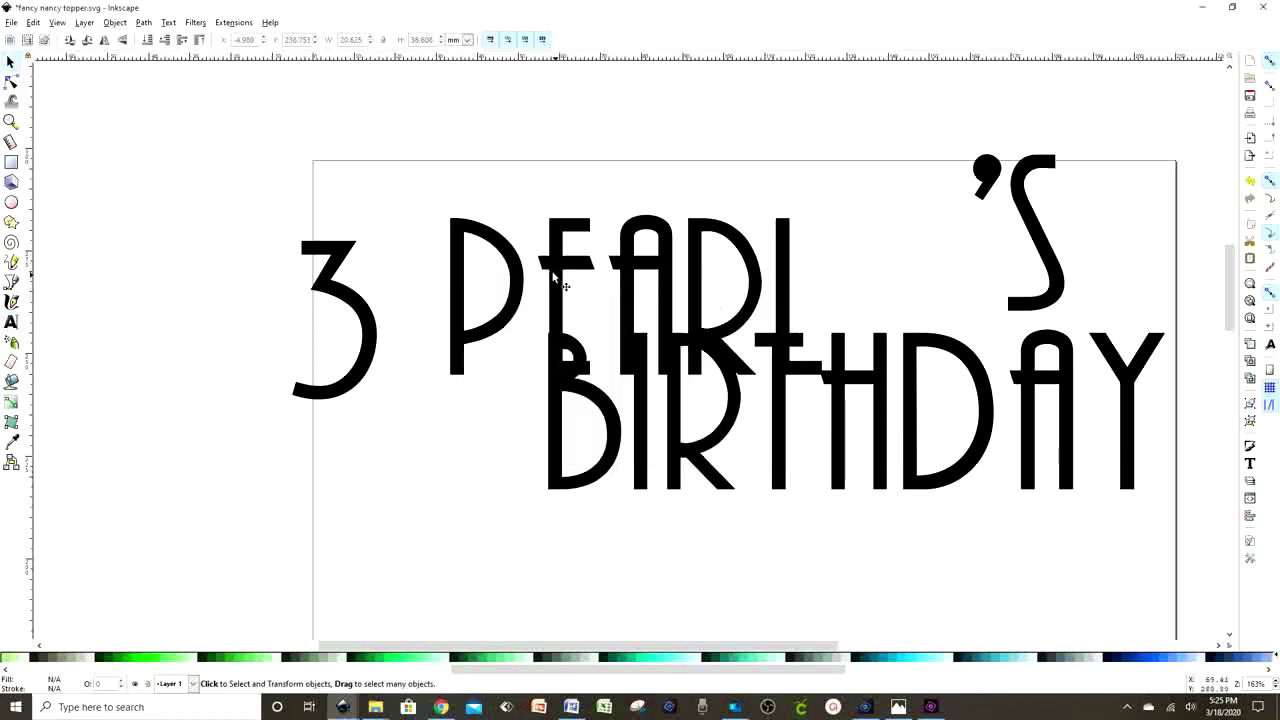
drag(562, 282, 596, 272)
drag(914, 443, 812, 449)
drag(1068, 502, 835, 452)
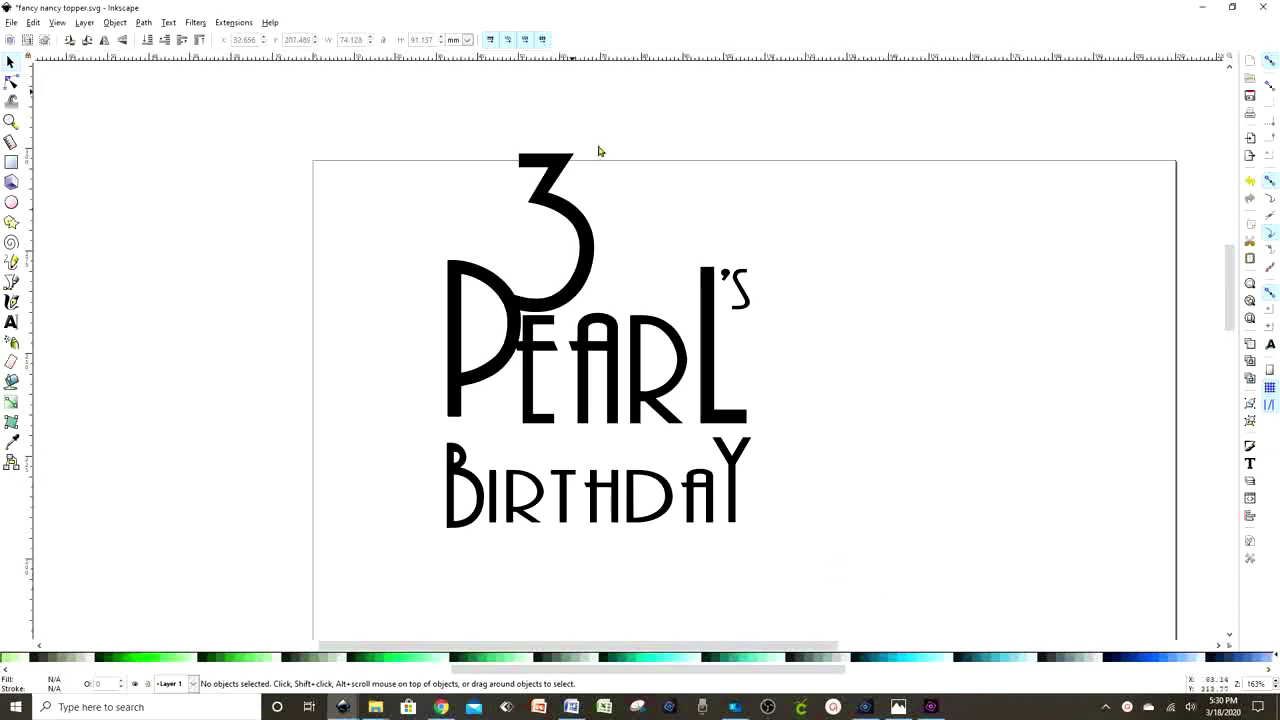
Select all the topper lettering, convert it to paths with Object to Path, and ungroup it
drag(372, 104, 837, 573)
click(144, 22)
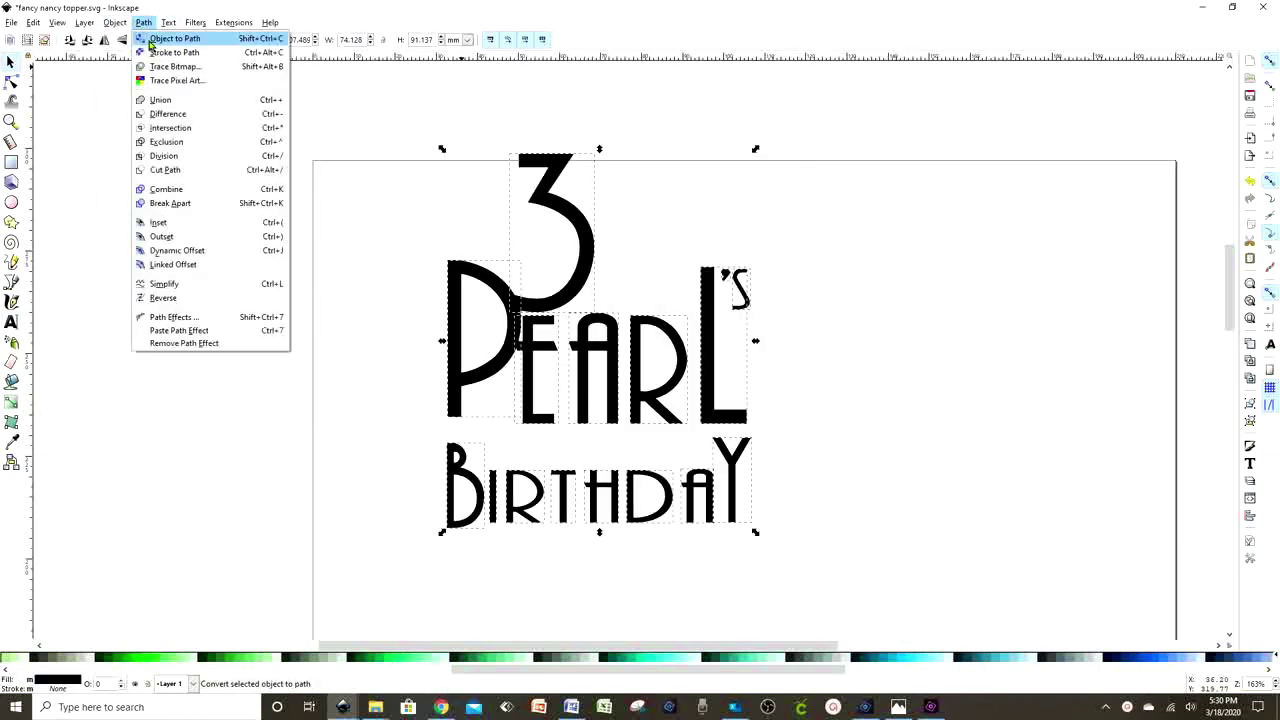
click(152, 44)
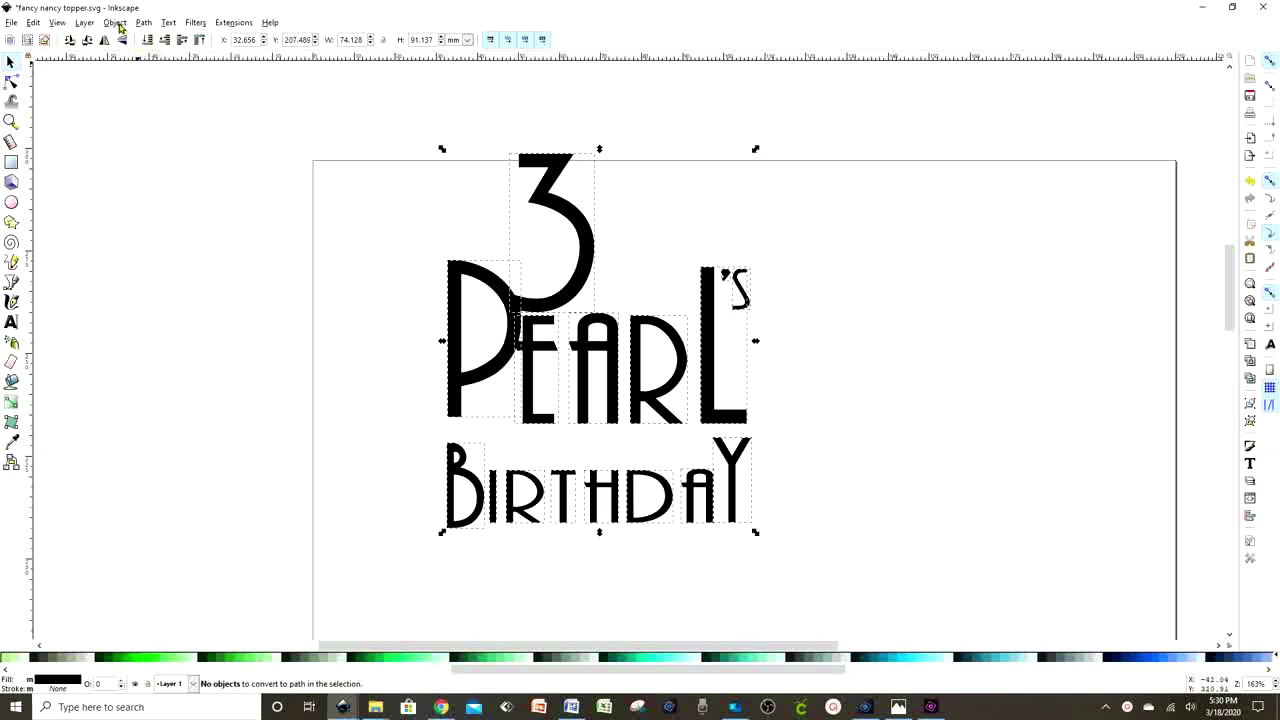
click(116, 22)
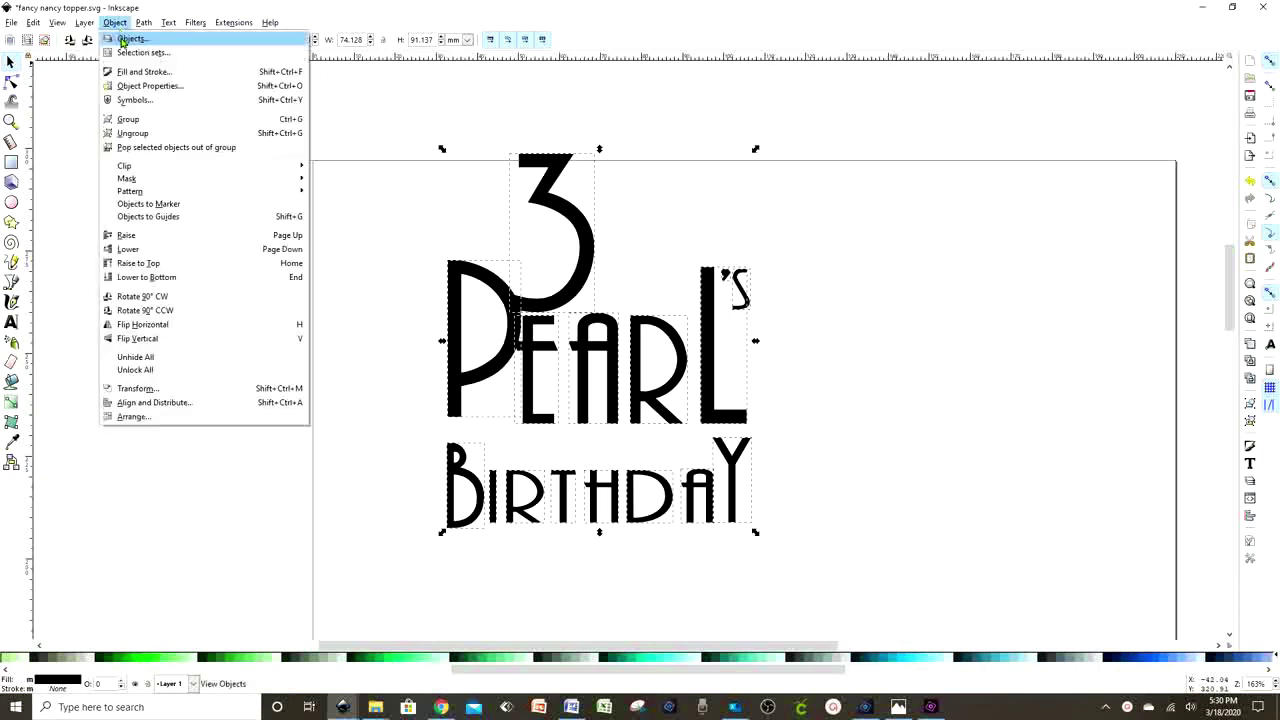
click(157, 133)
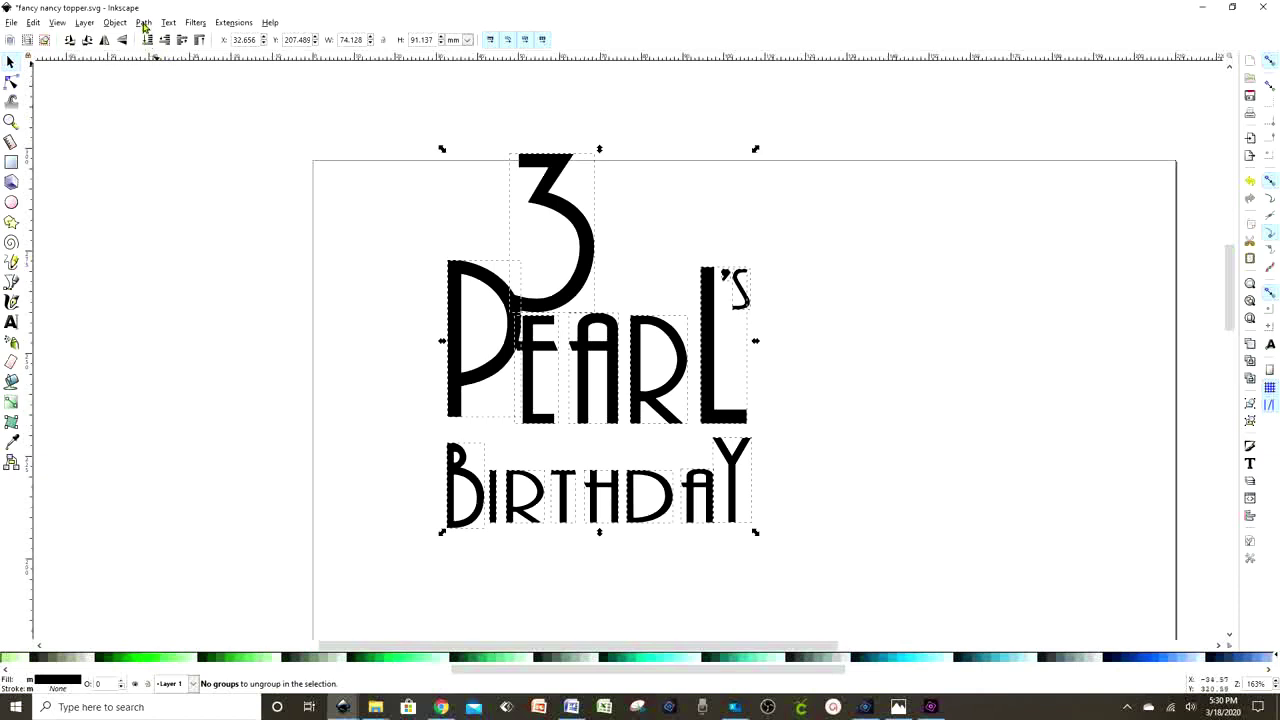
Merge all the lettering into a single path with Union and create a Linked Offset from it
click(144, 23)
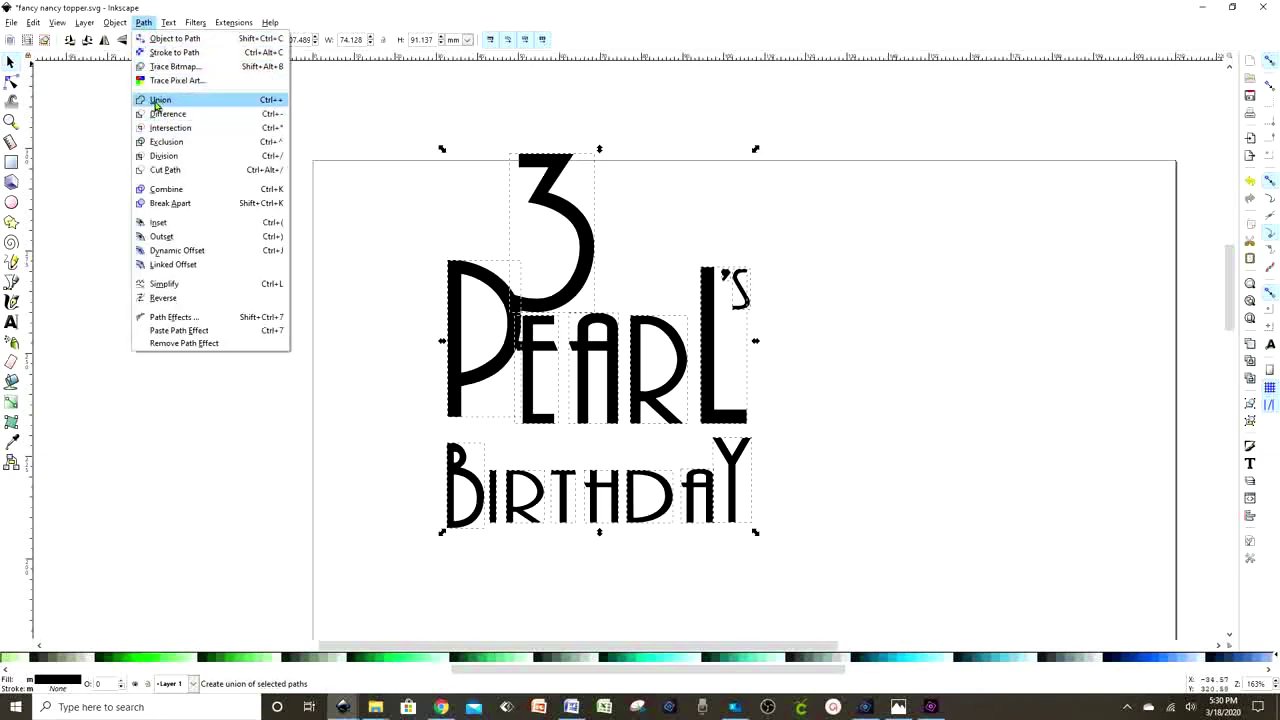
click(157, 100)
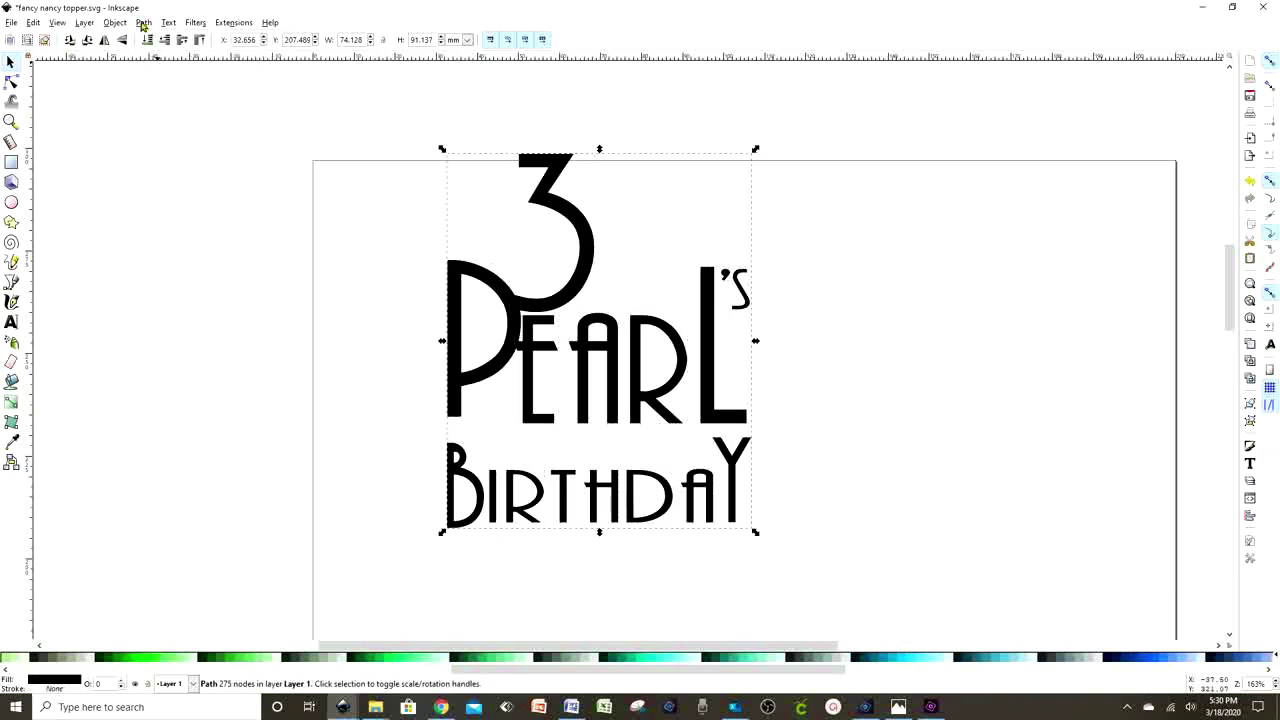
click(143, 24)
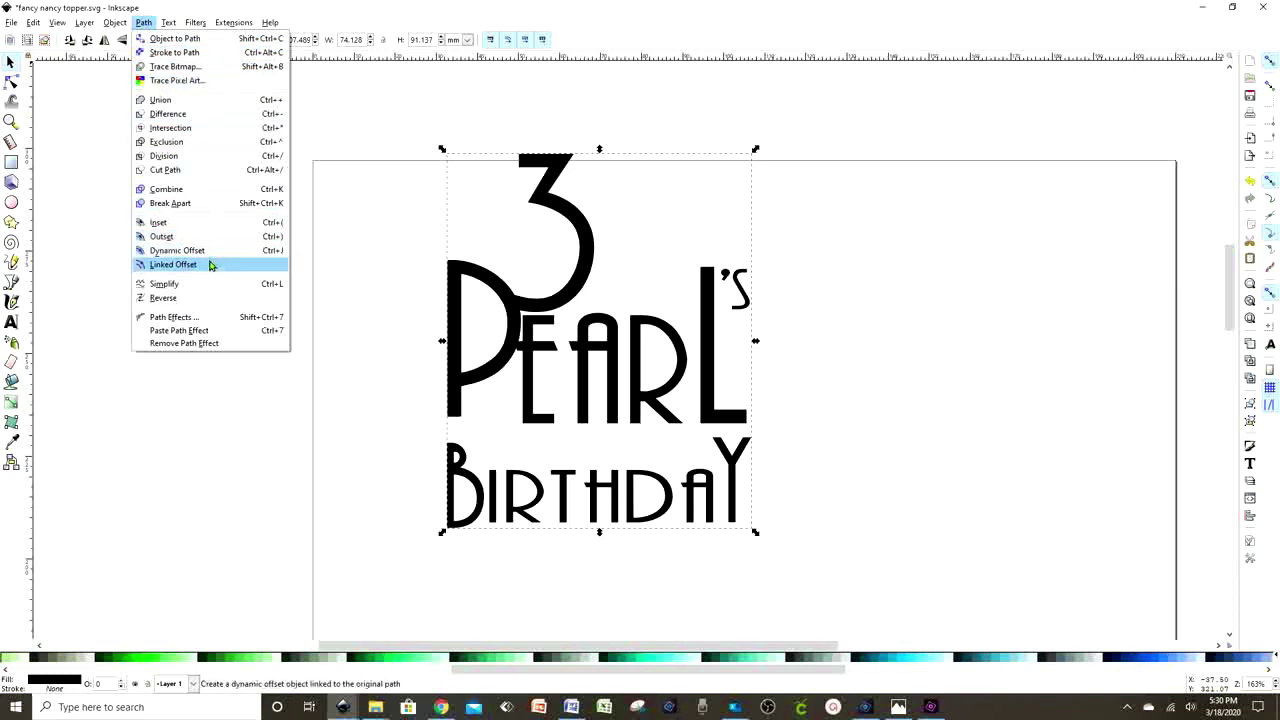
click(210, 266)
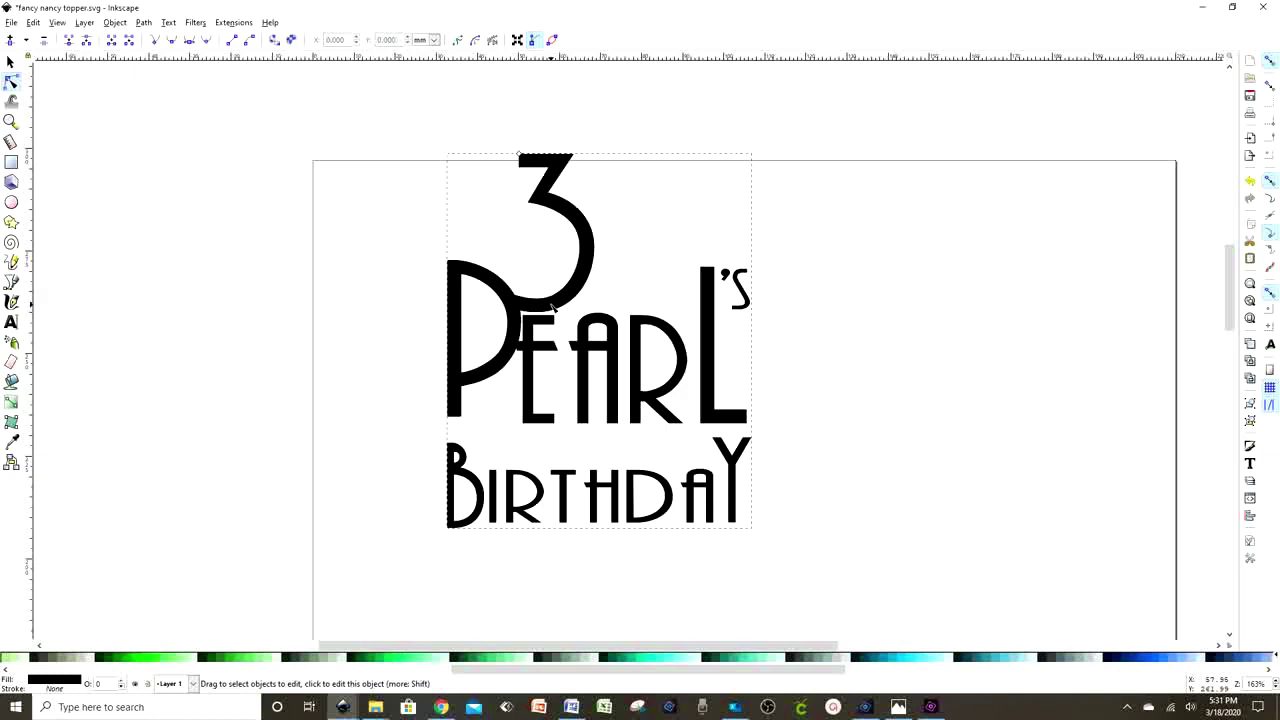
Fill the linked offset with purple-blue and extend it outward to form a thin border around all the lettering
click(783, 328)
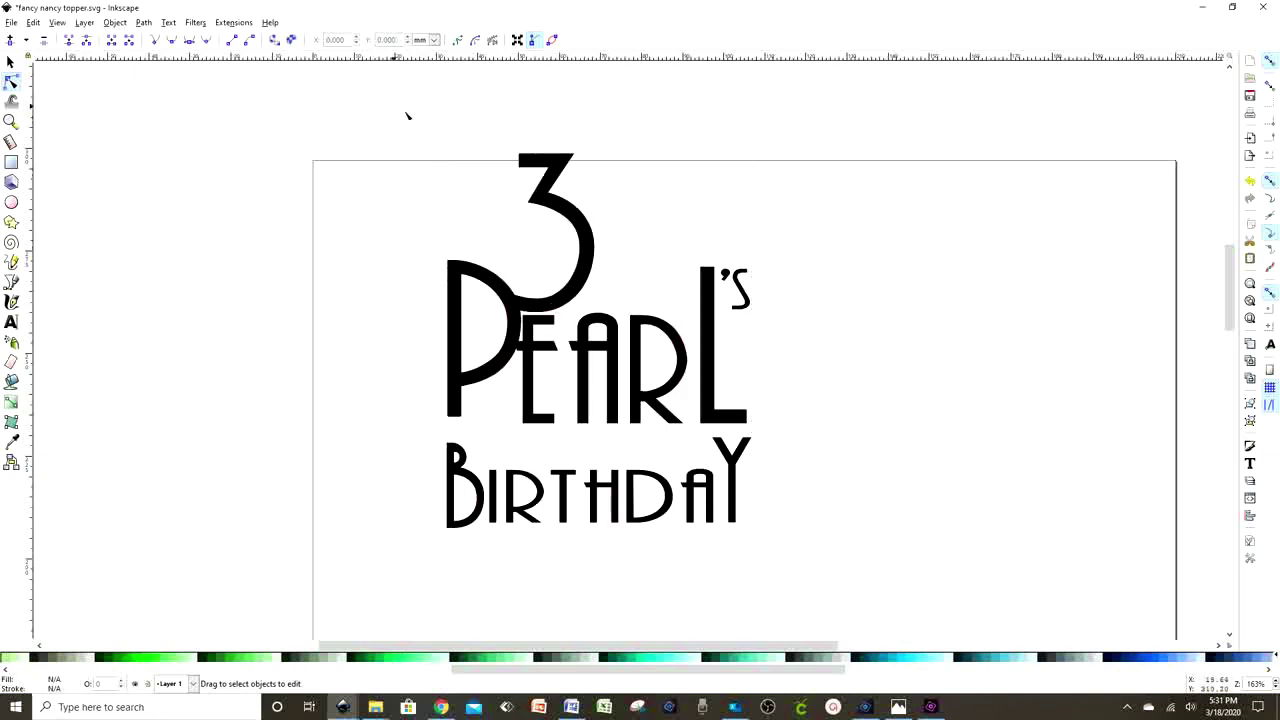
click(632, 370)
drag(1232, 296, 1232, 273)
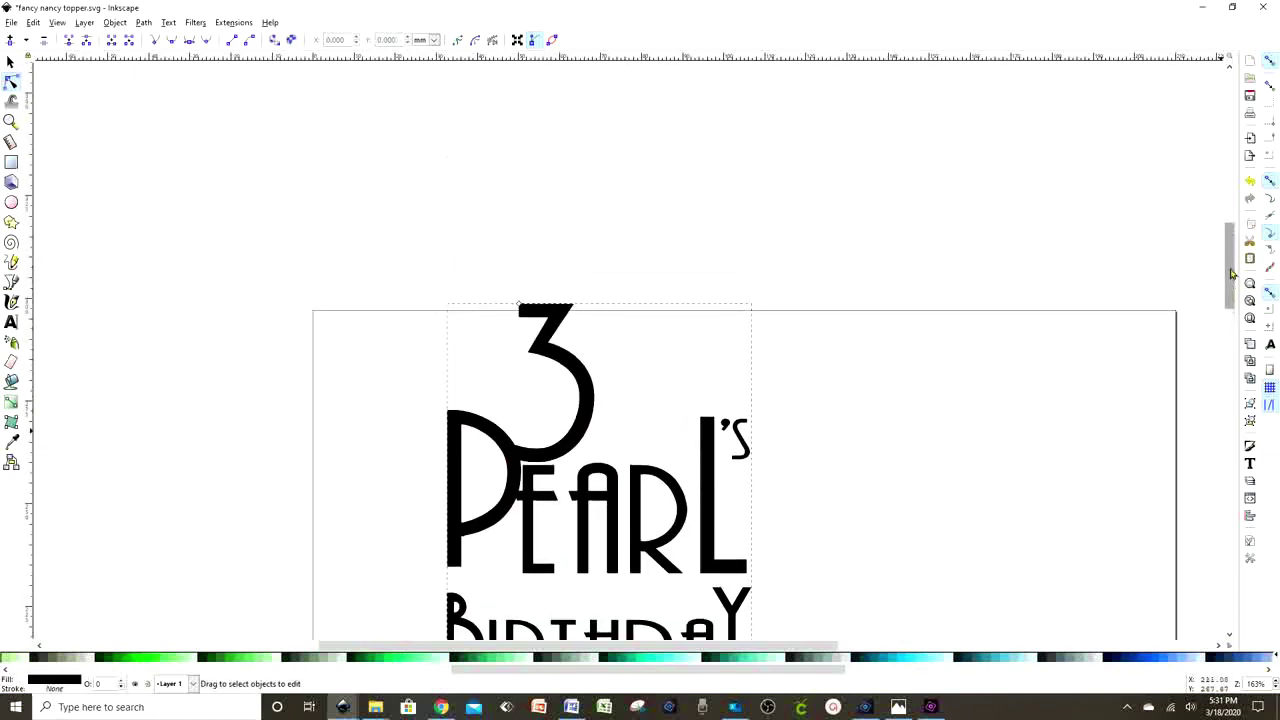
scroll(1275, 685, up, 10)
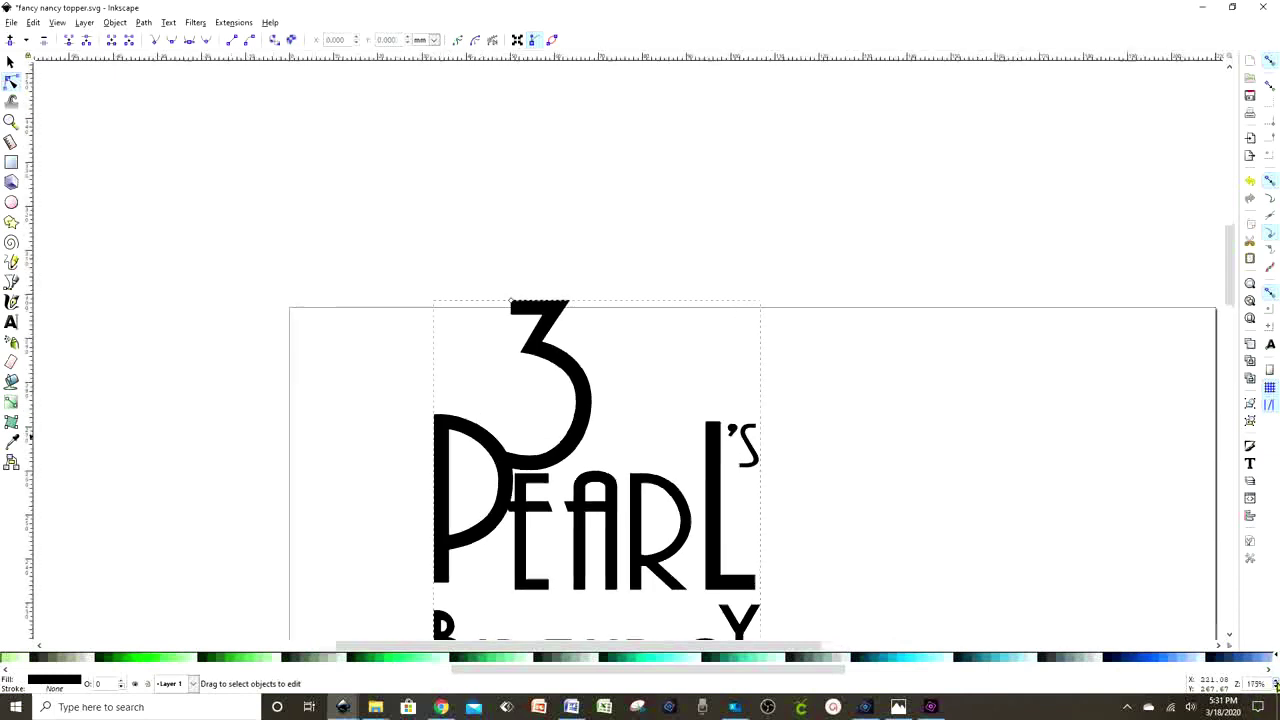
scroll(1275, 685, up, 4)
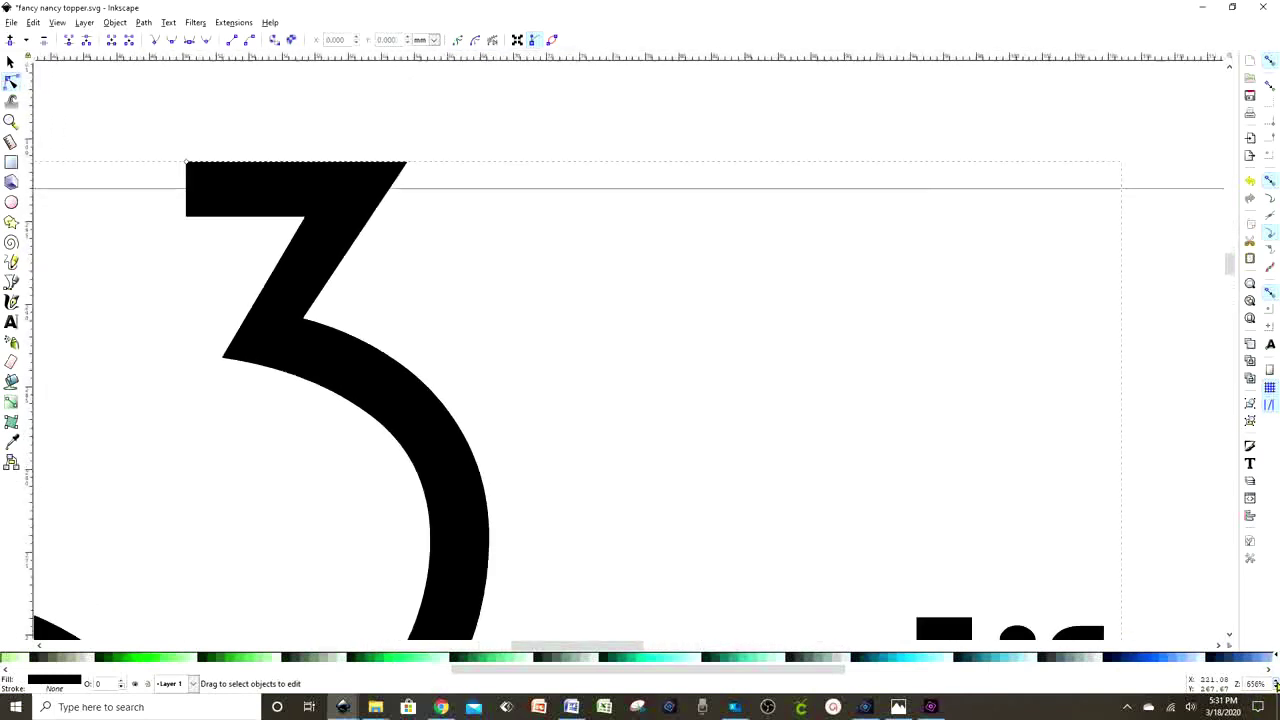
drag(578, 645, 550, 645)
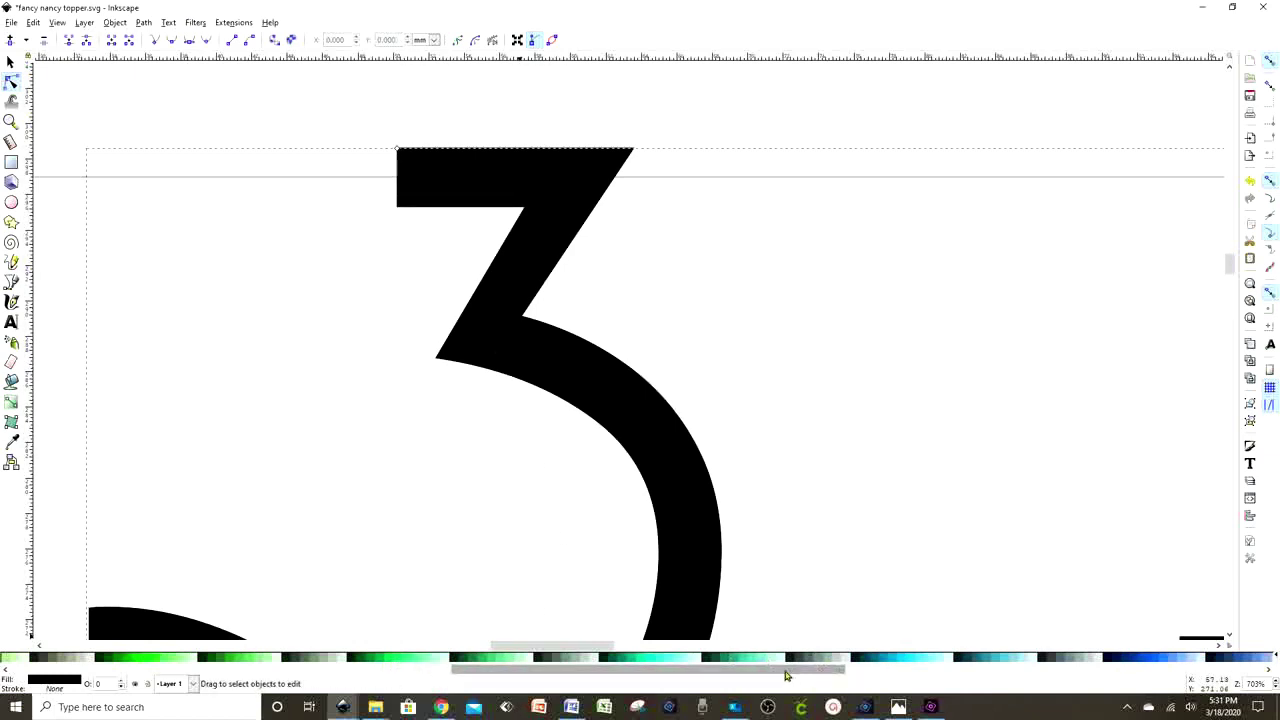
drag(785, 676, 877, 674)
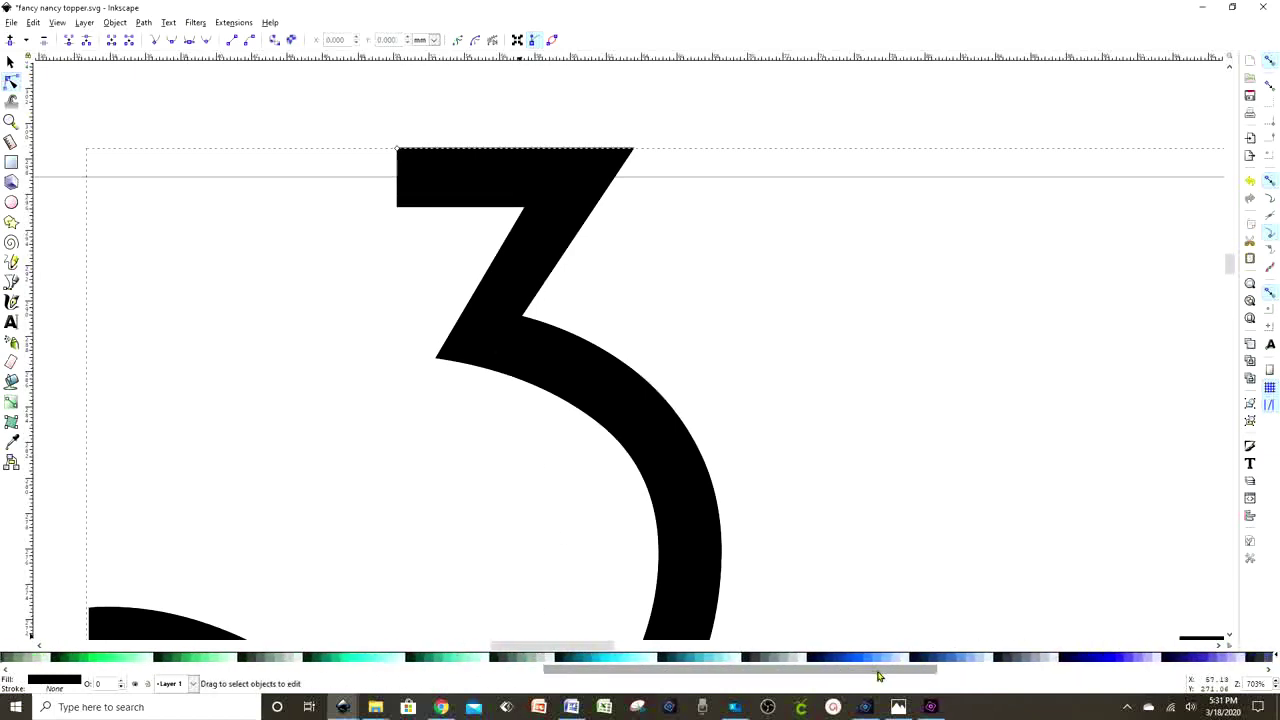
click(1062, 662)
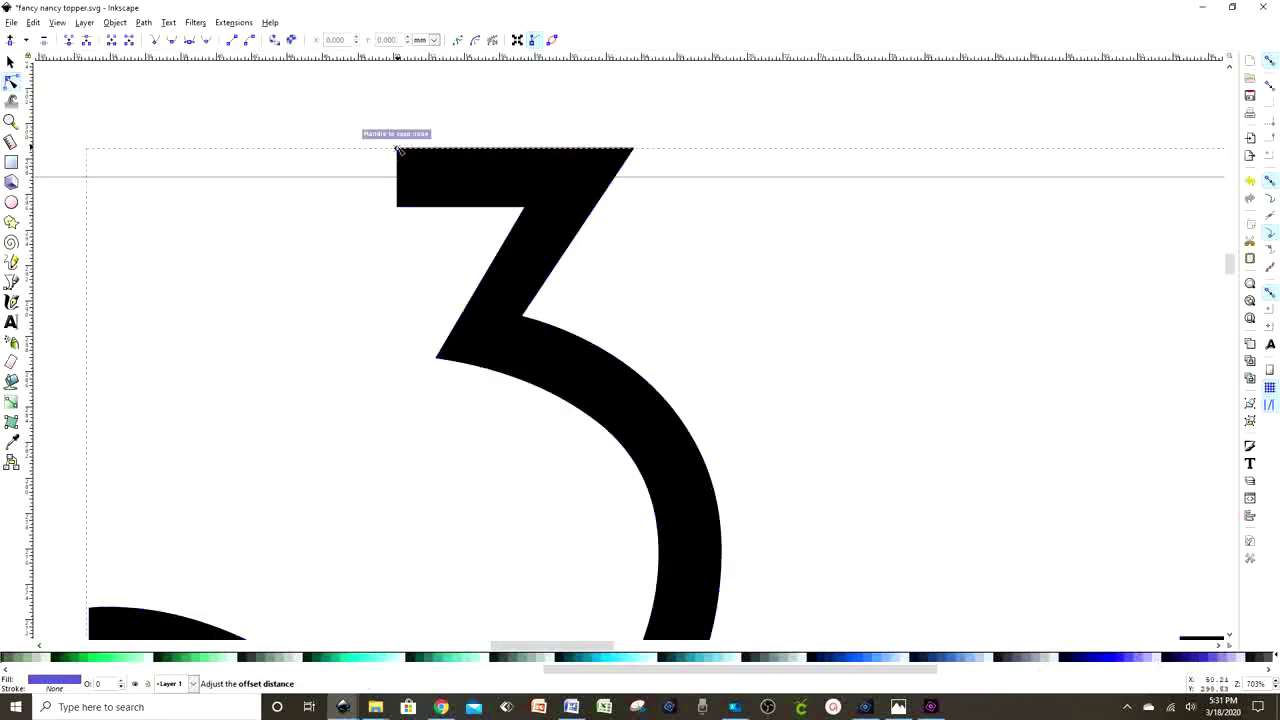
drag(397, 148, 398, 136)
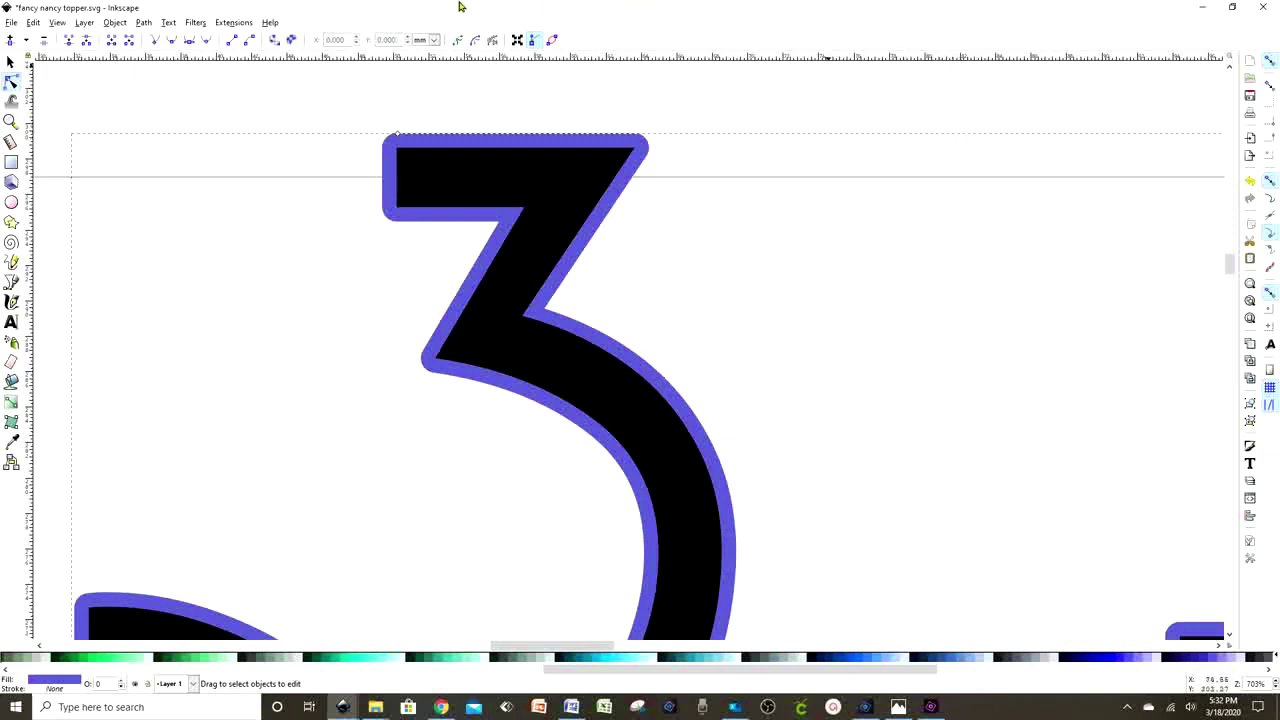
Create a second Linked Offset, fill it turquoise, and extend it beyond the purple-blue border as a wider outer outline
click(144, 24)
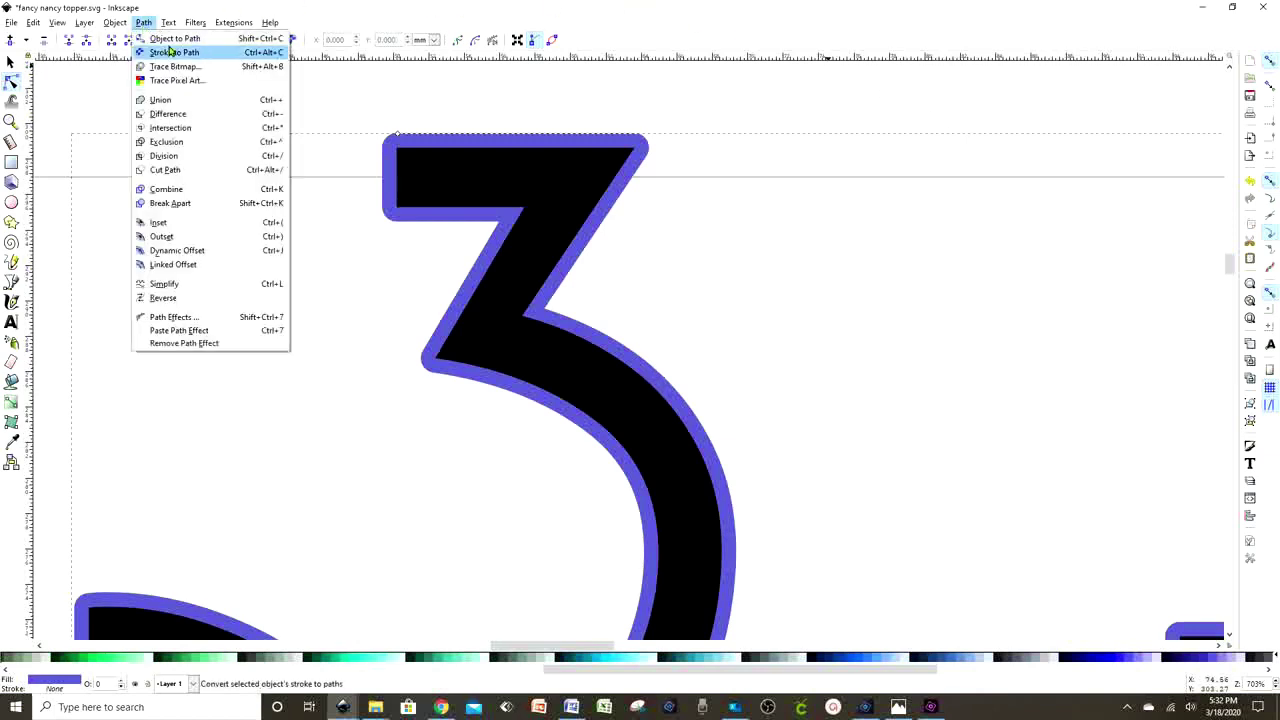
click(187, 266)
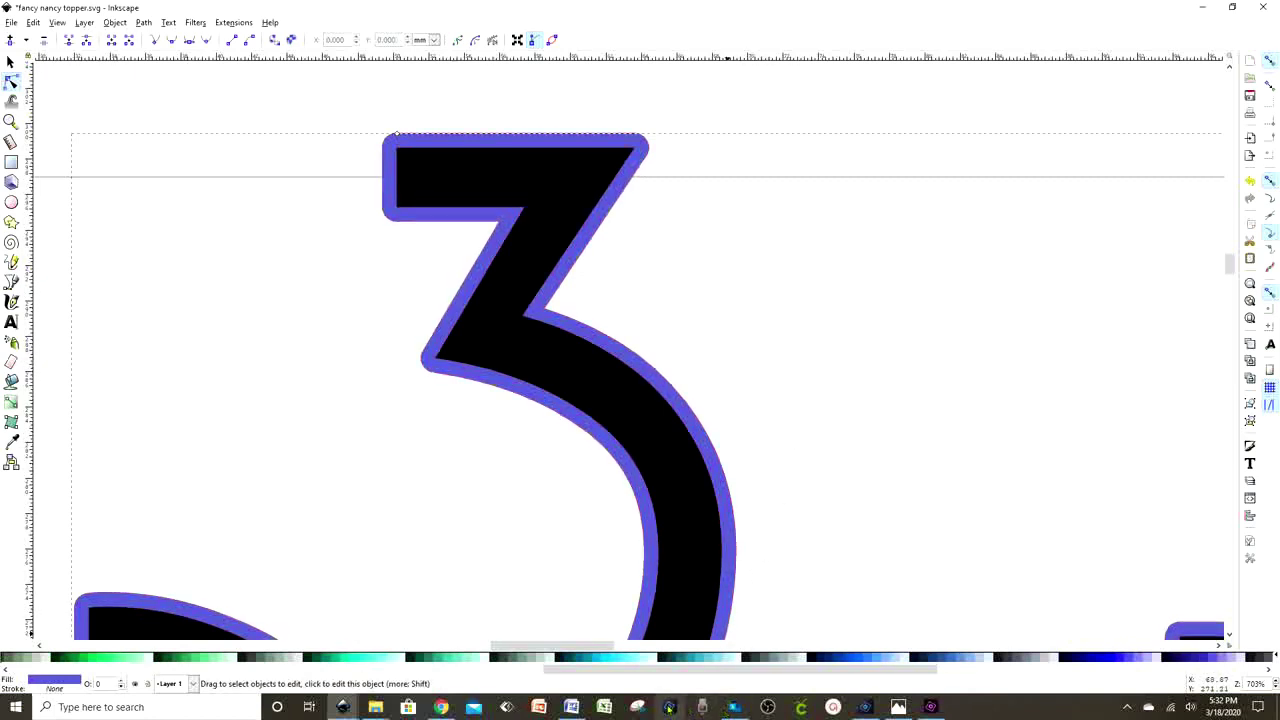
click(701, 662)
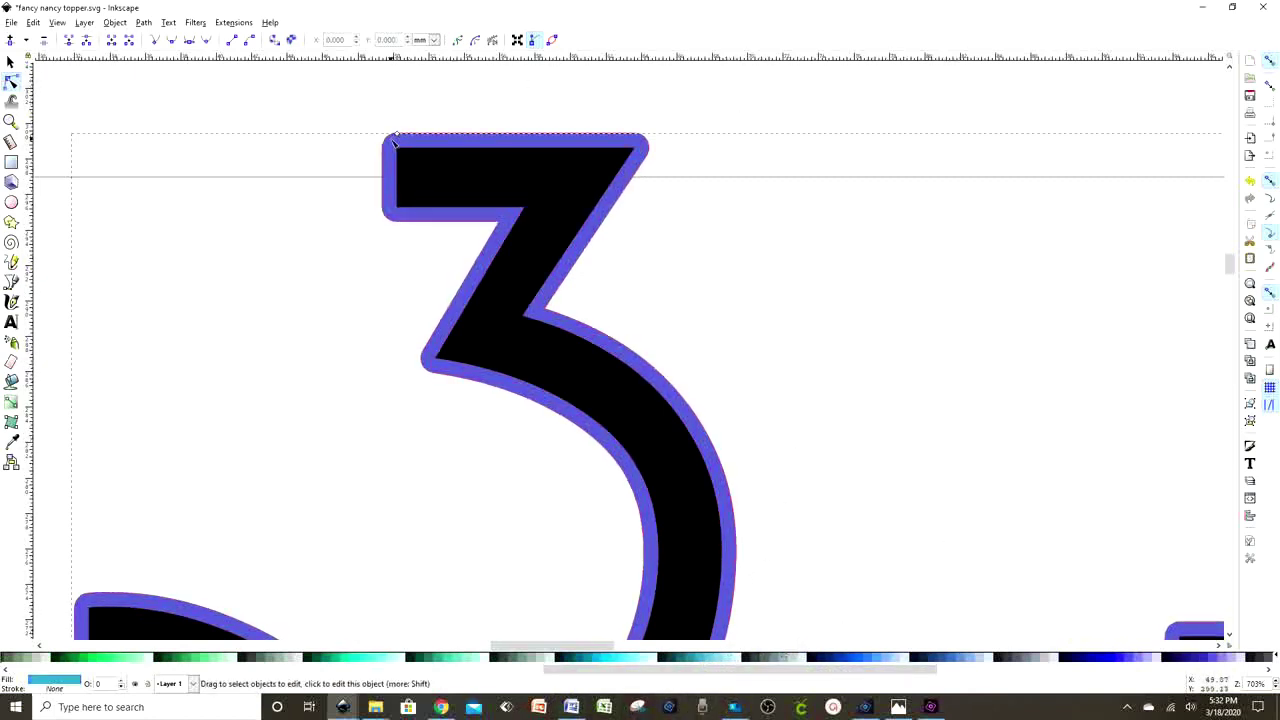
drag(397, 131, 402, 112)
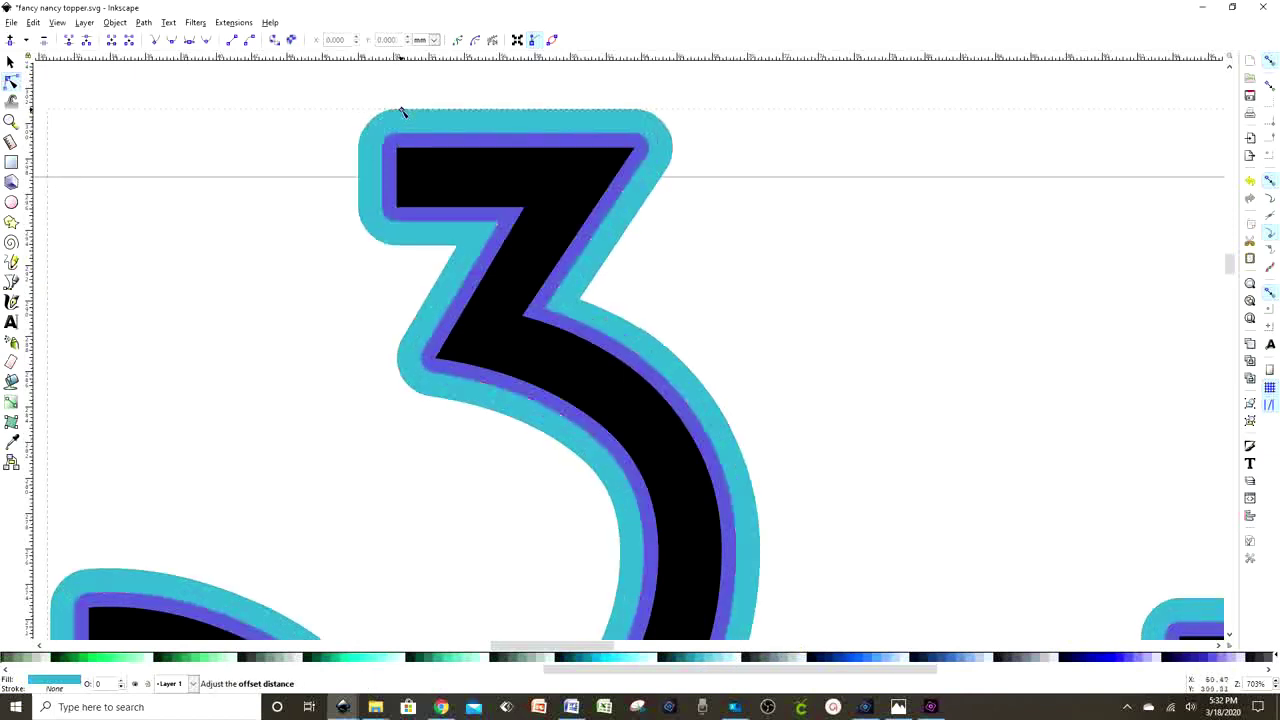
click(400, 134)
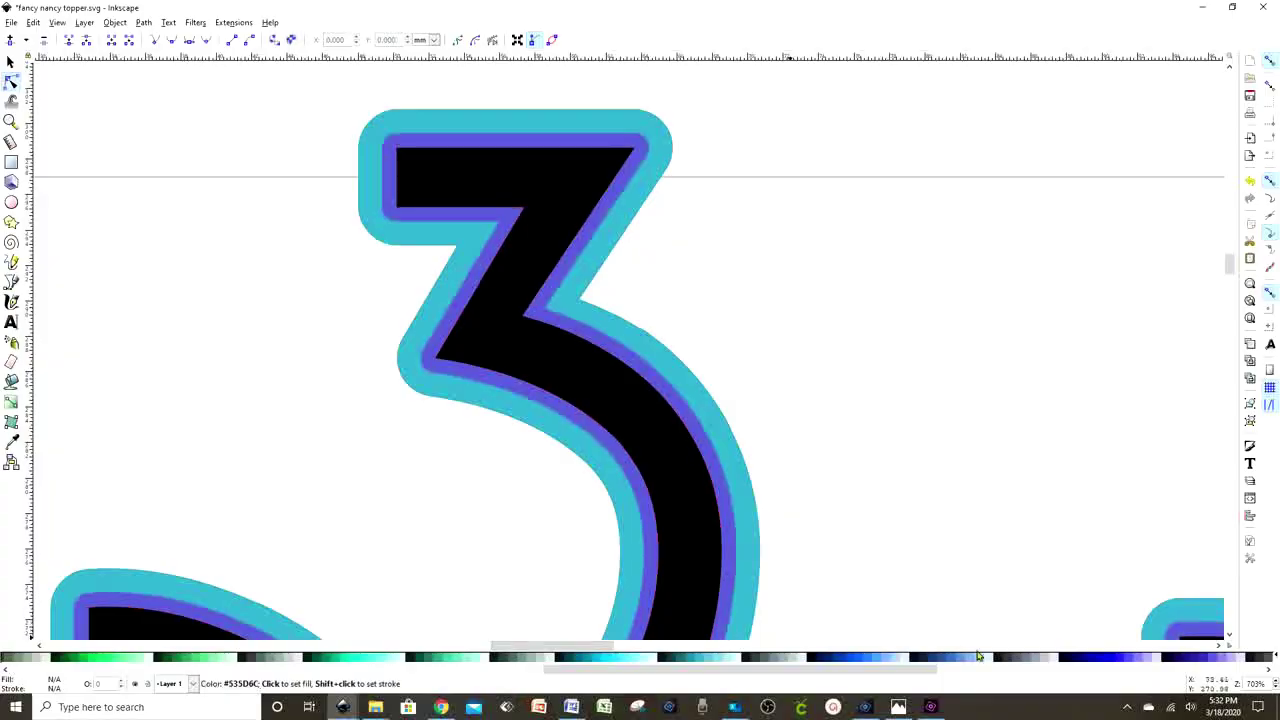
key(Escape)
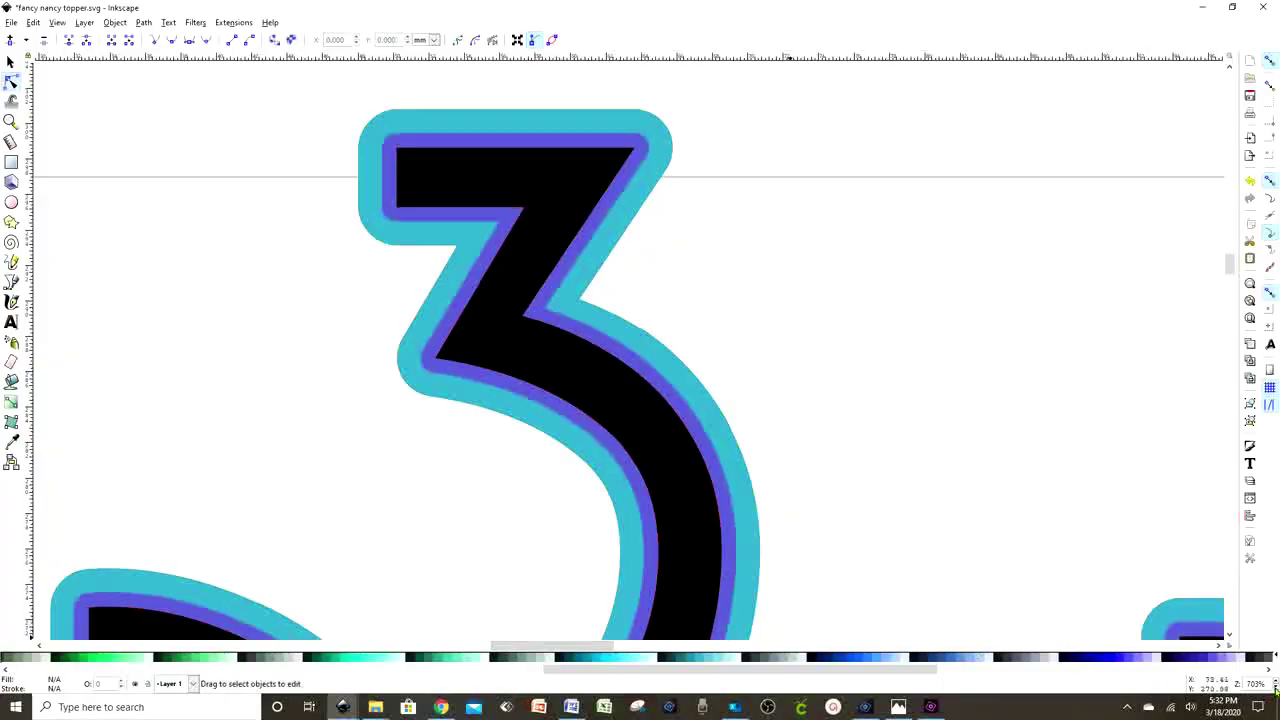
Select the lettering together with both offset outlines and move the whole stack down so it lies inside the page
click(1275, 690)
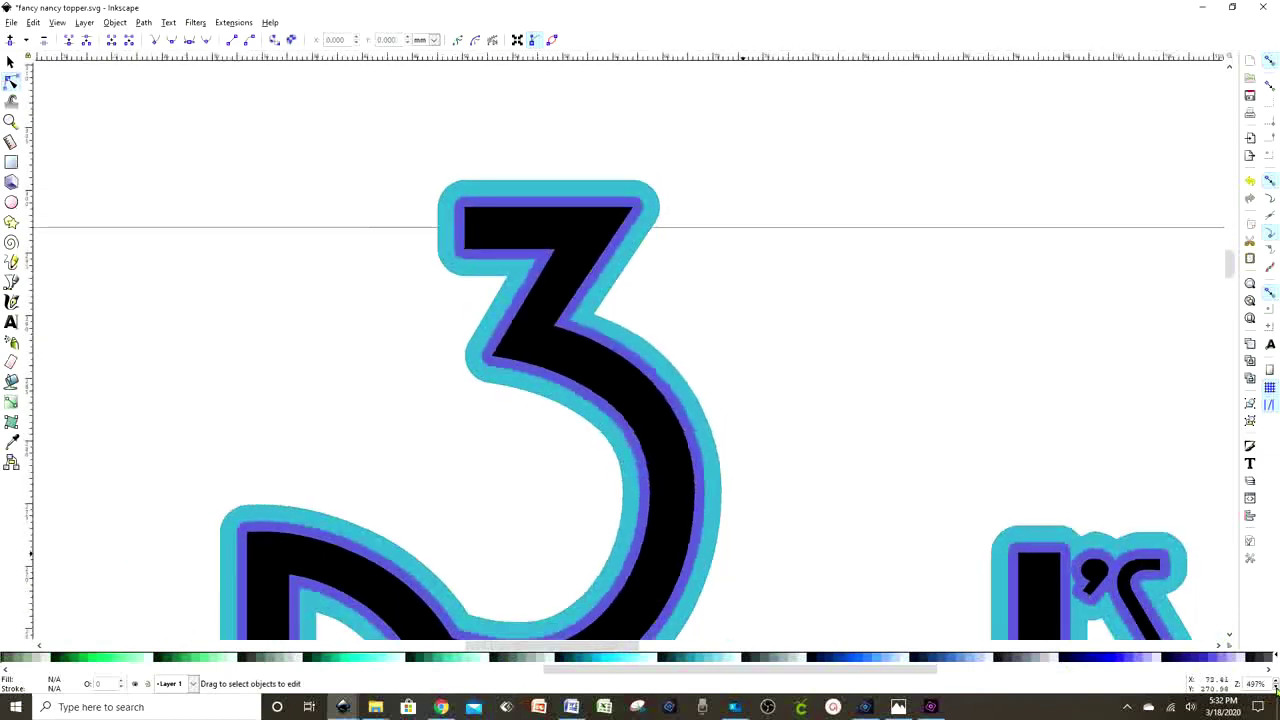
click(1275, 690)
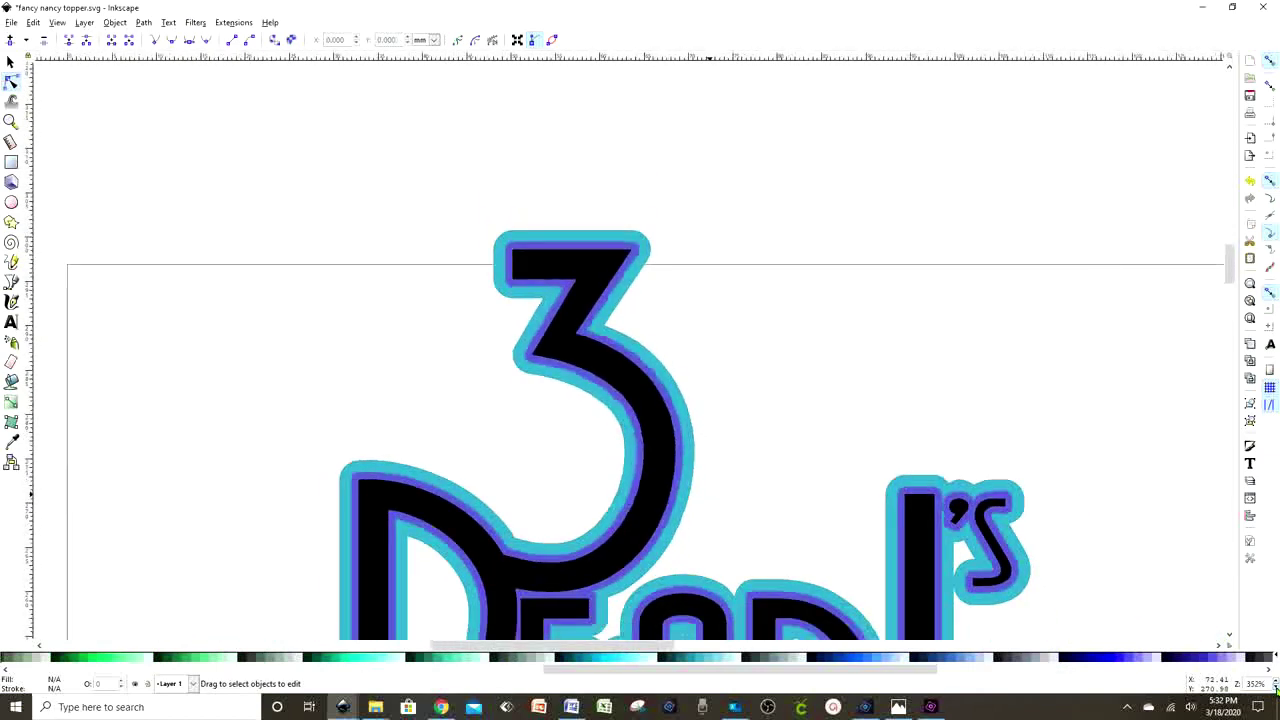
click(1275, 689)
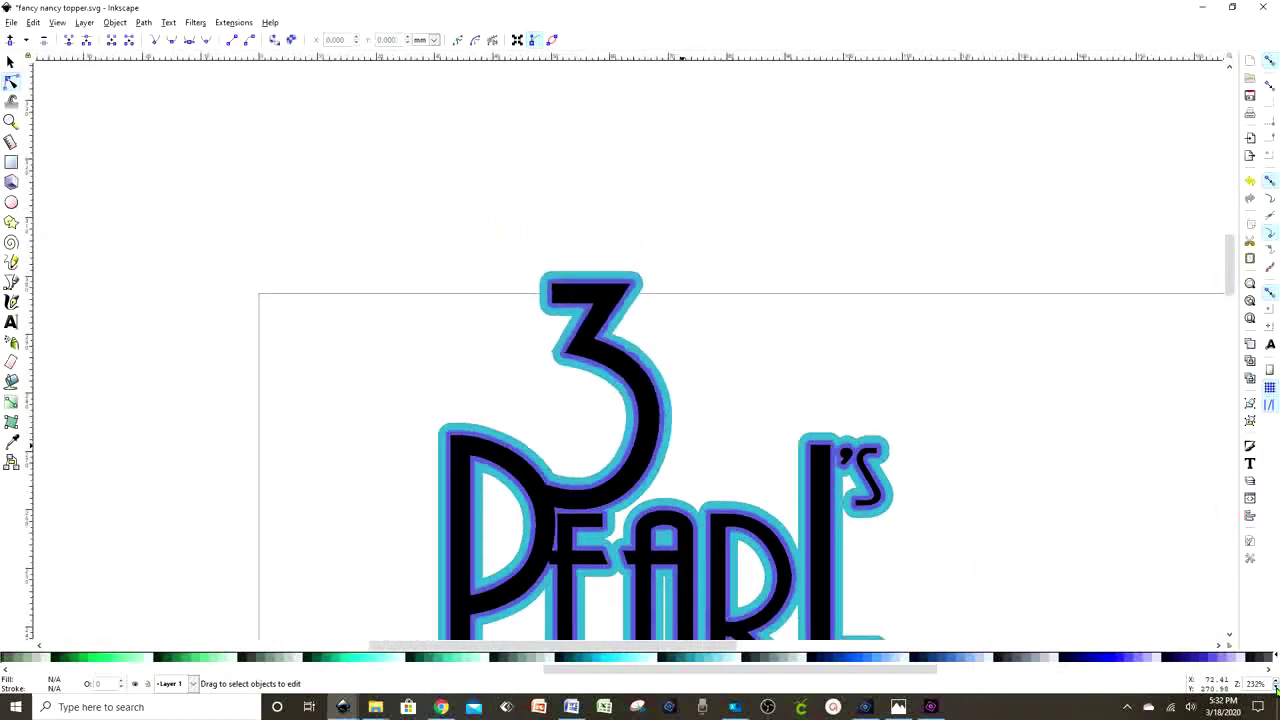
click(1275, 689)
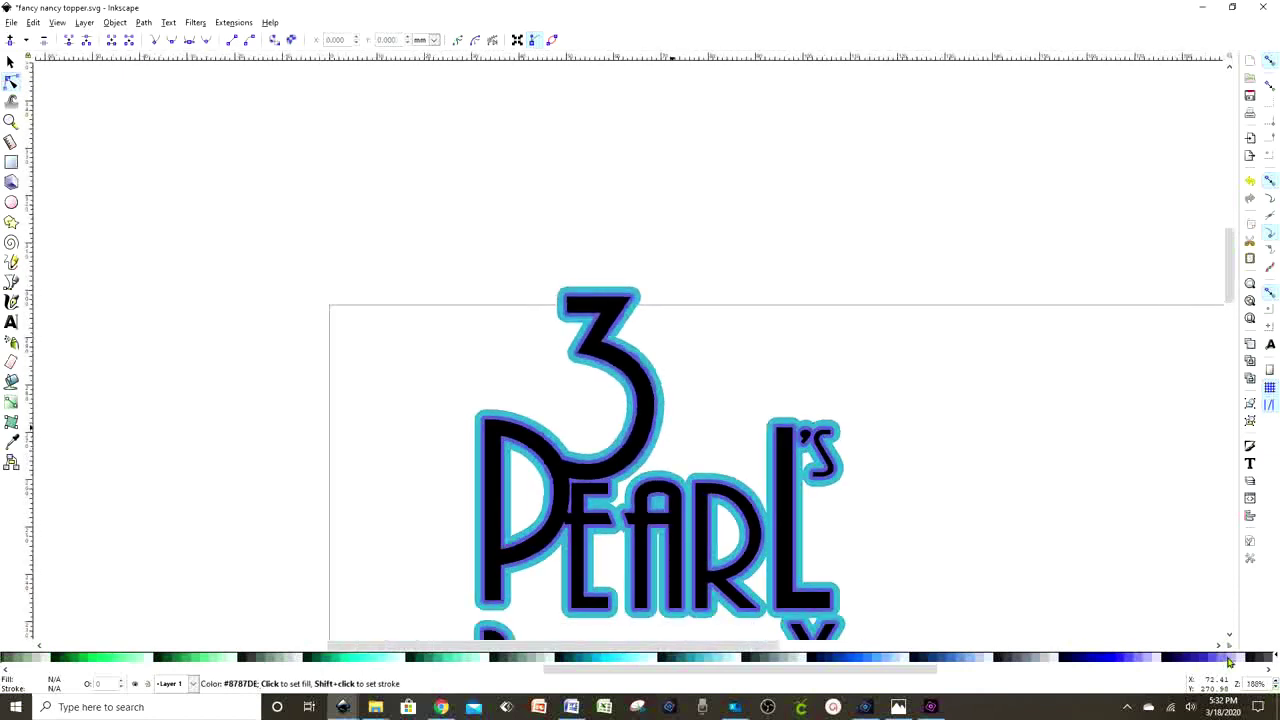
scroll(1015, 398, down, 3)
scroll(1015, 398, down, 2)
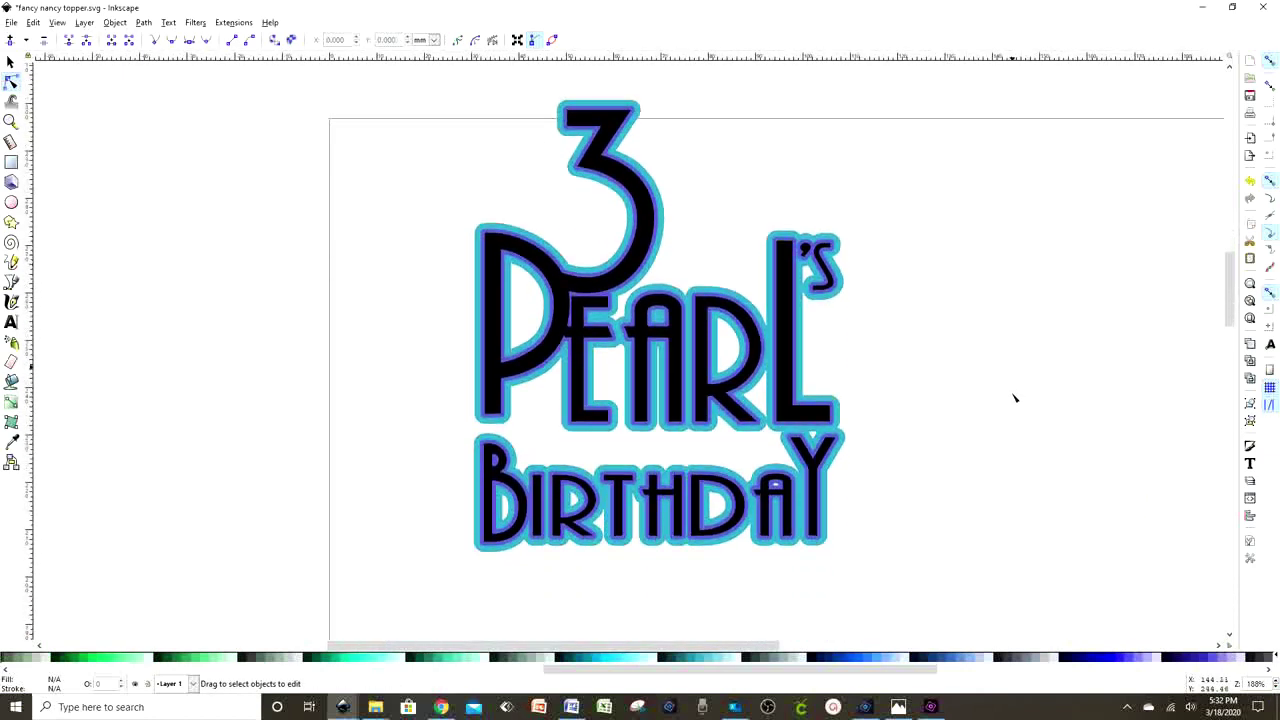
drag(943, 569, 372, 108)
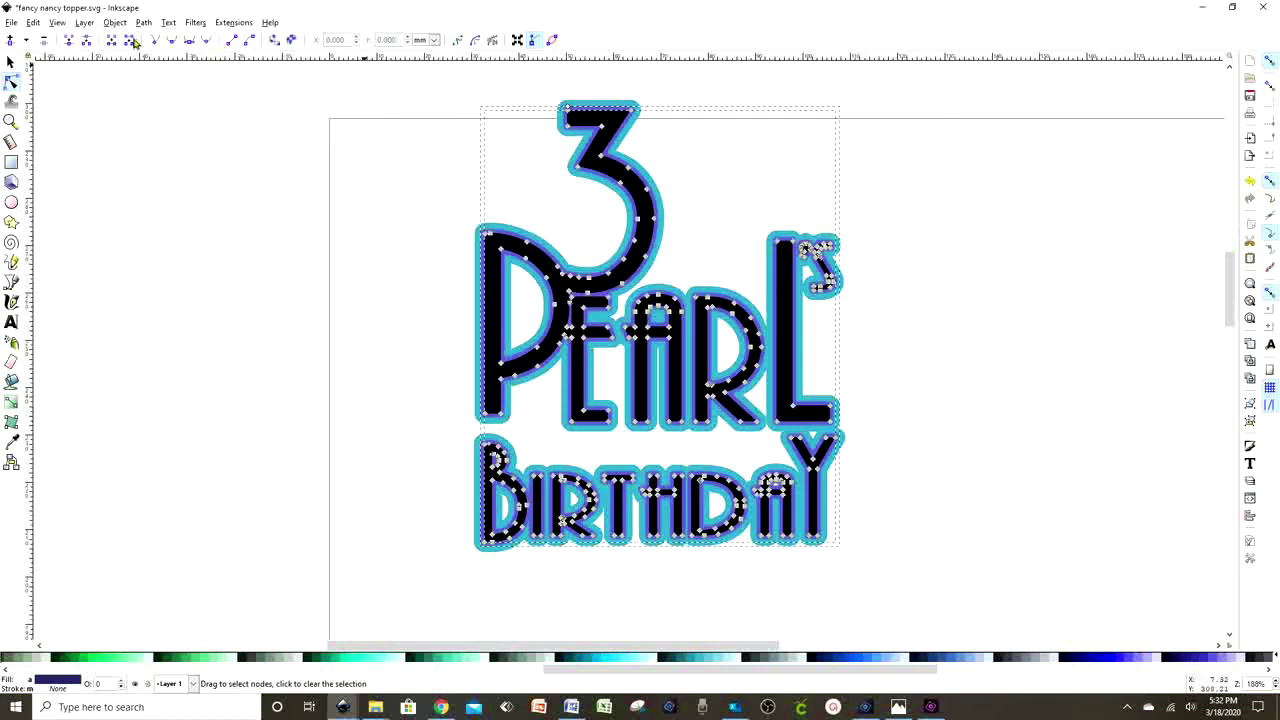
click(10, 63)
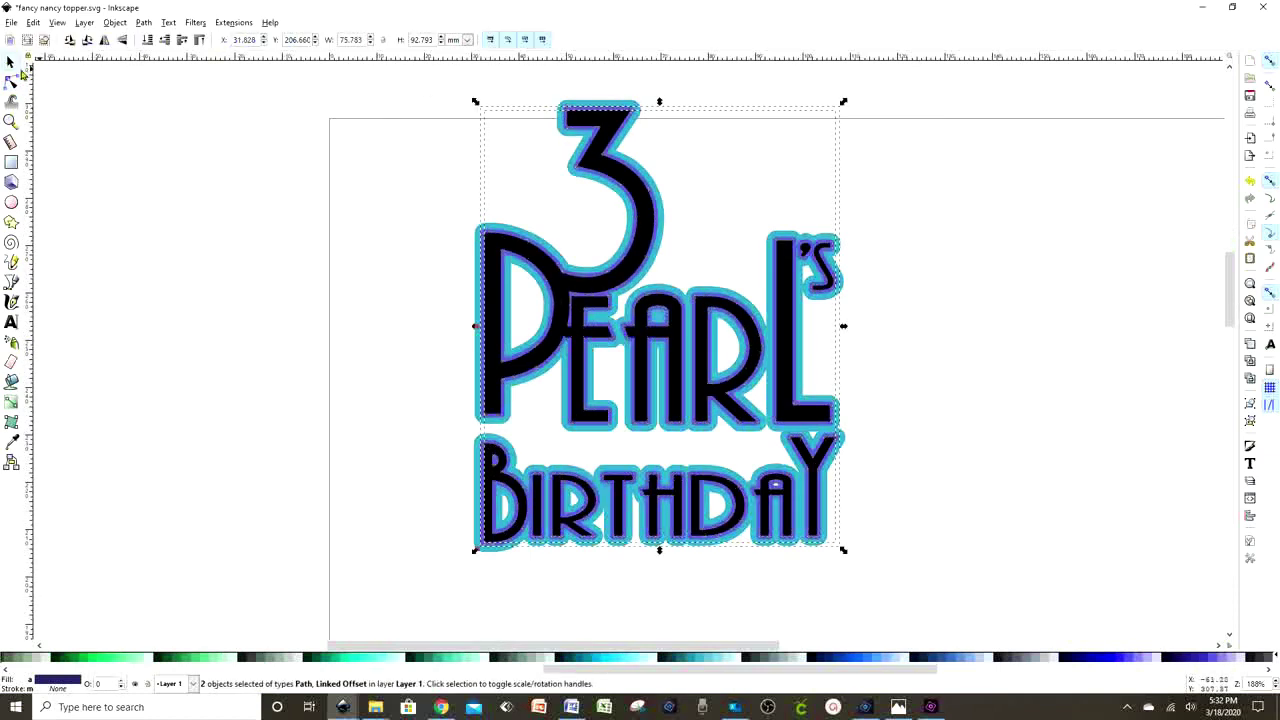
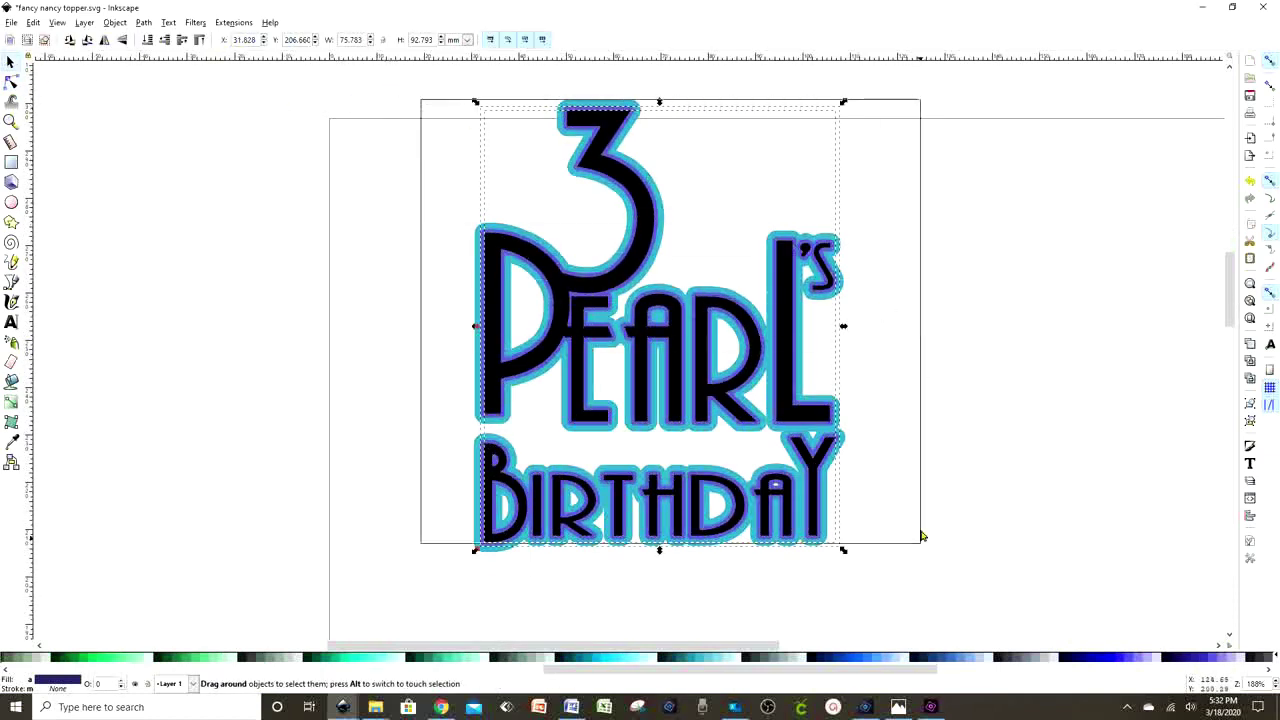
scroll(948, 297, down, 1)
drag(703, 268, 783, 355)
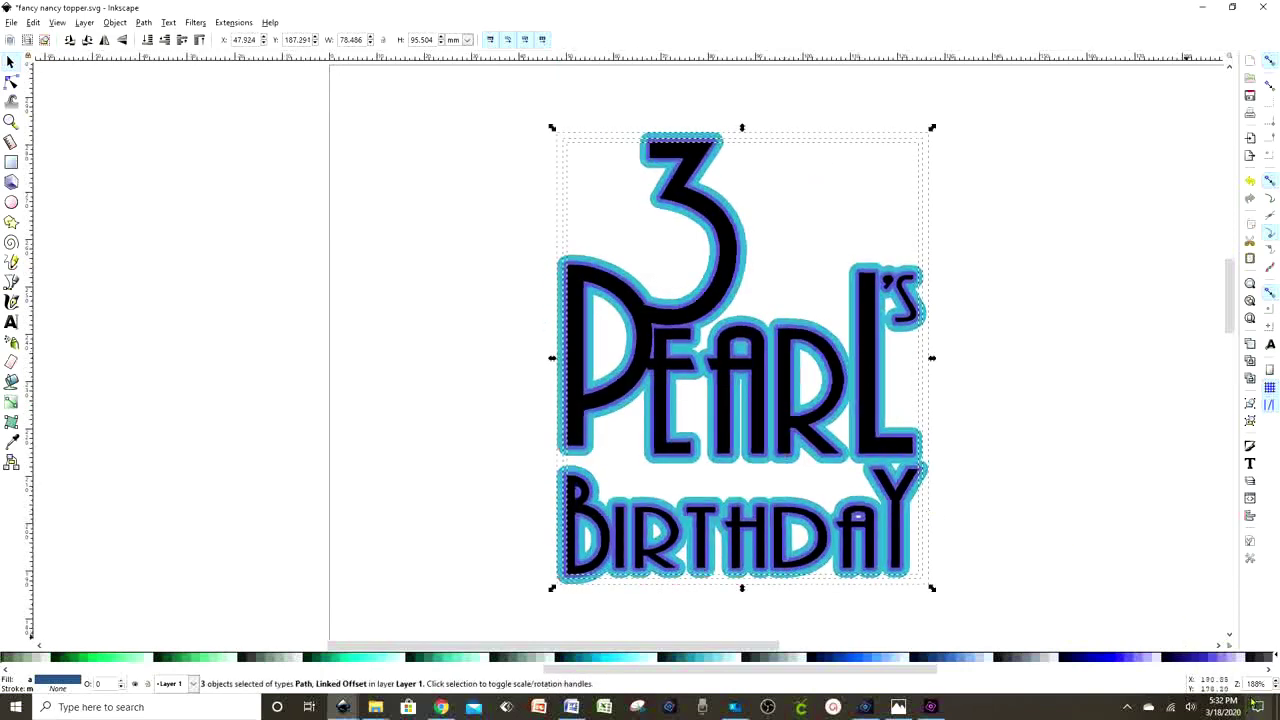
Enlarge the selected lettering and outlines to about 109 mm wide by 126 mm high, and deselect them
scroll(1276, 689, down, 3)
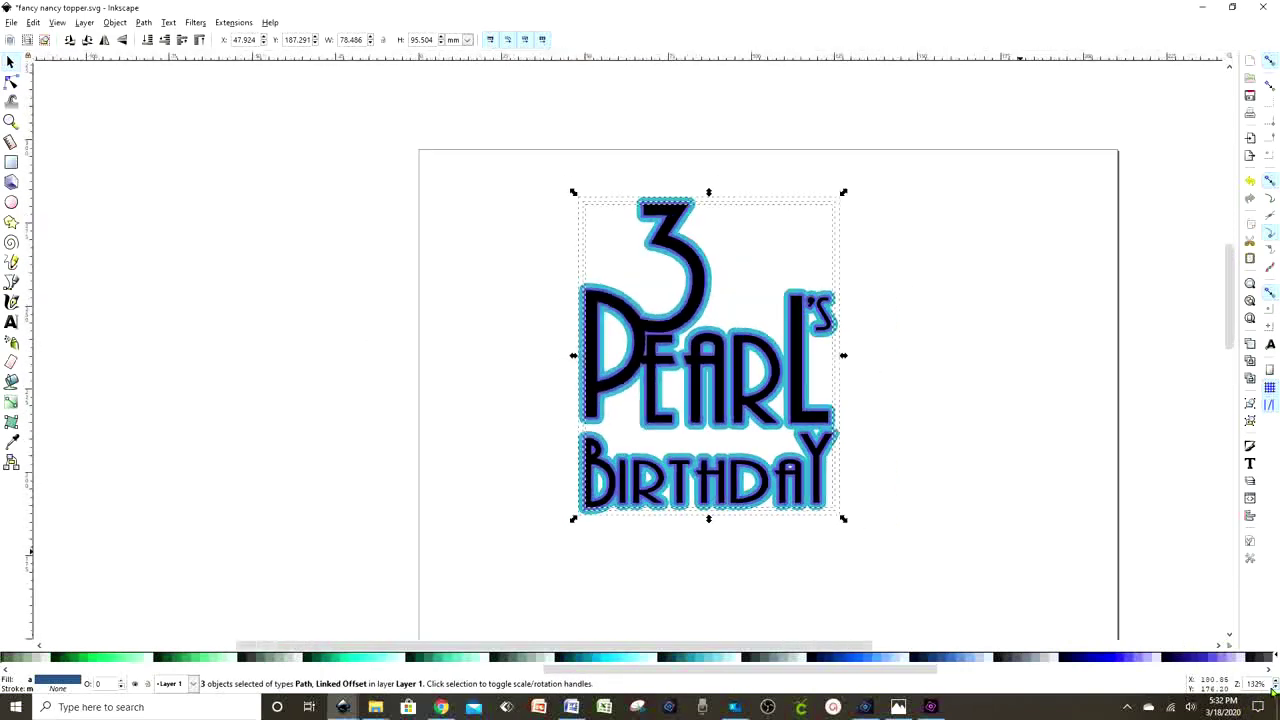
drag(845, 521, 954, 626)
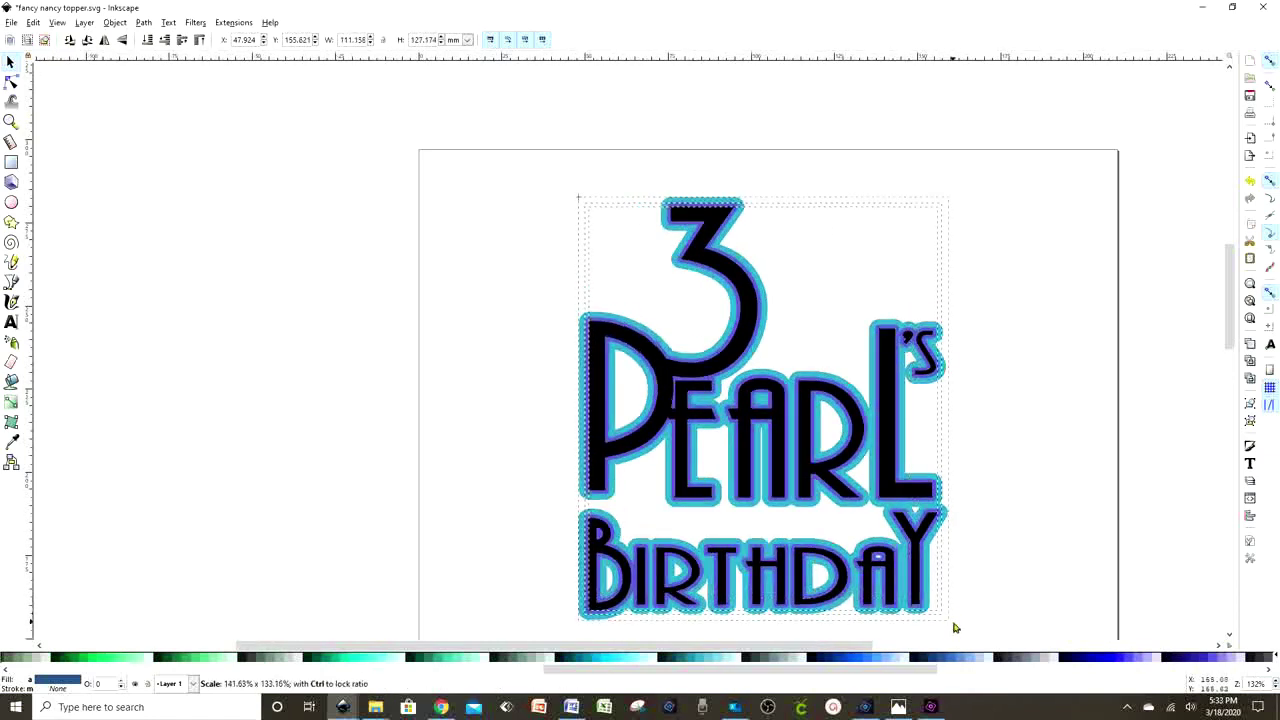
scroll(1004, 476, down, 1)
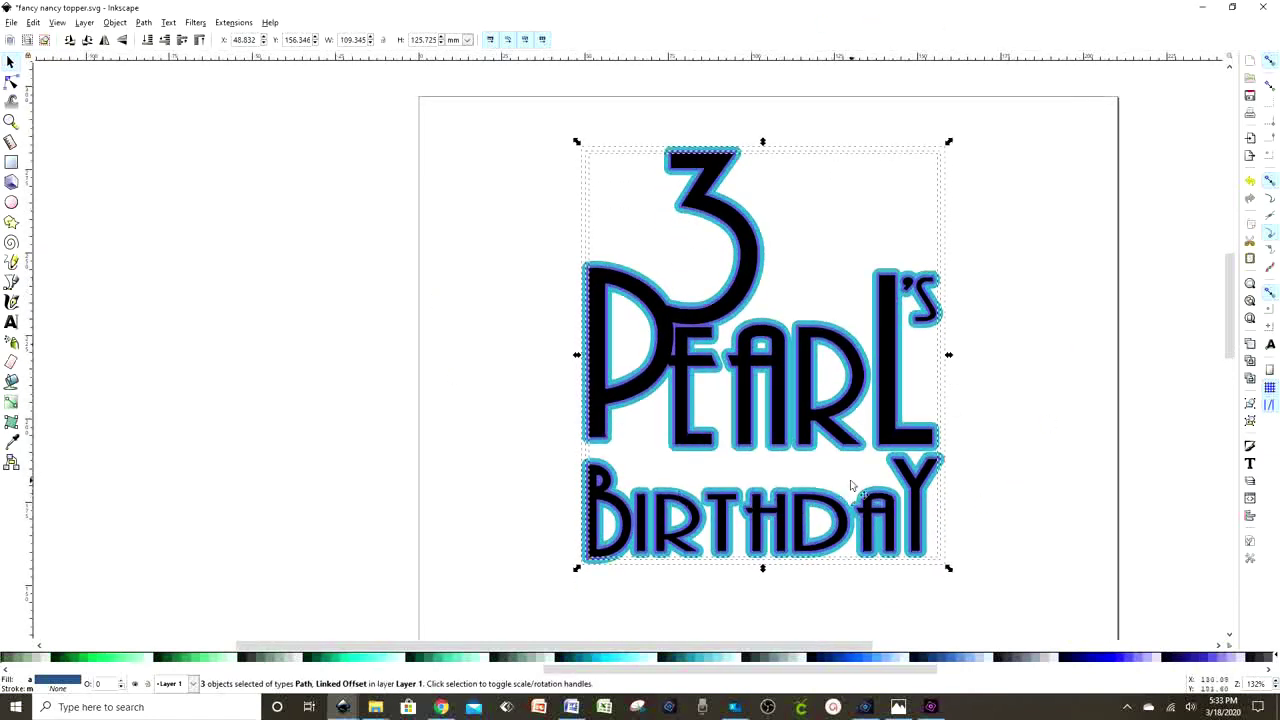
click(1044, 440)
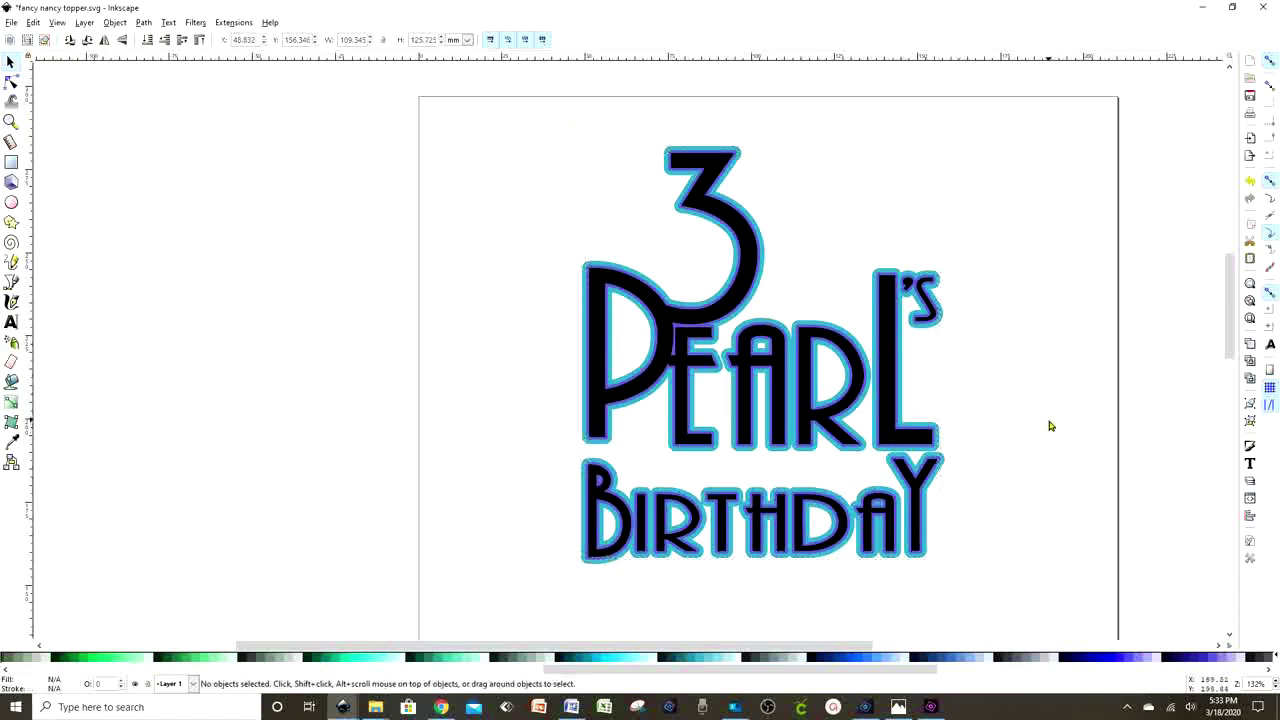
Save a copy of the design in the cake topper folder as a Plain SVG file named topper fn
click(11, 22)
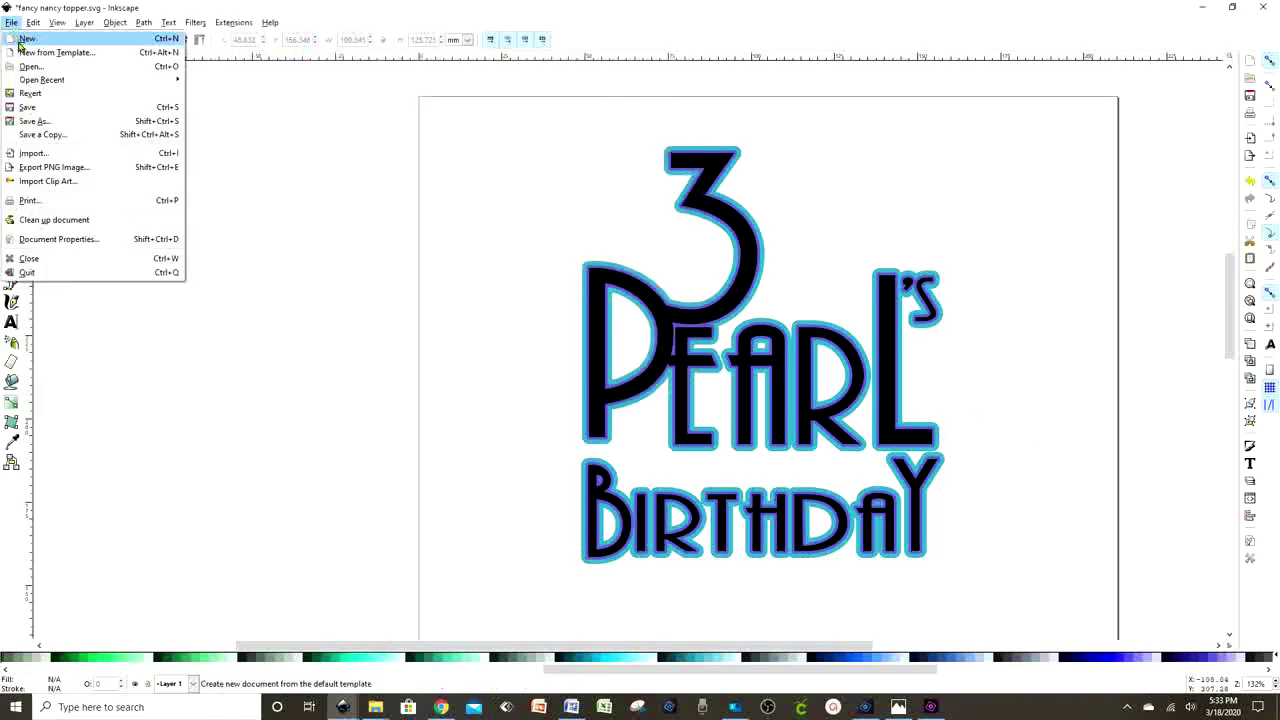
click(40, 121)
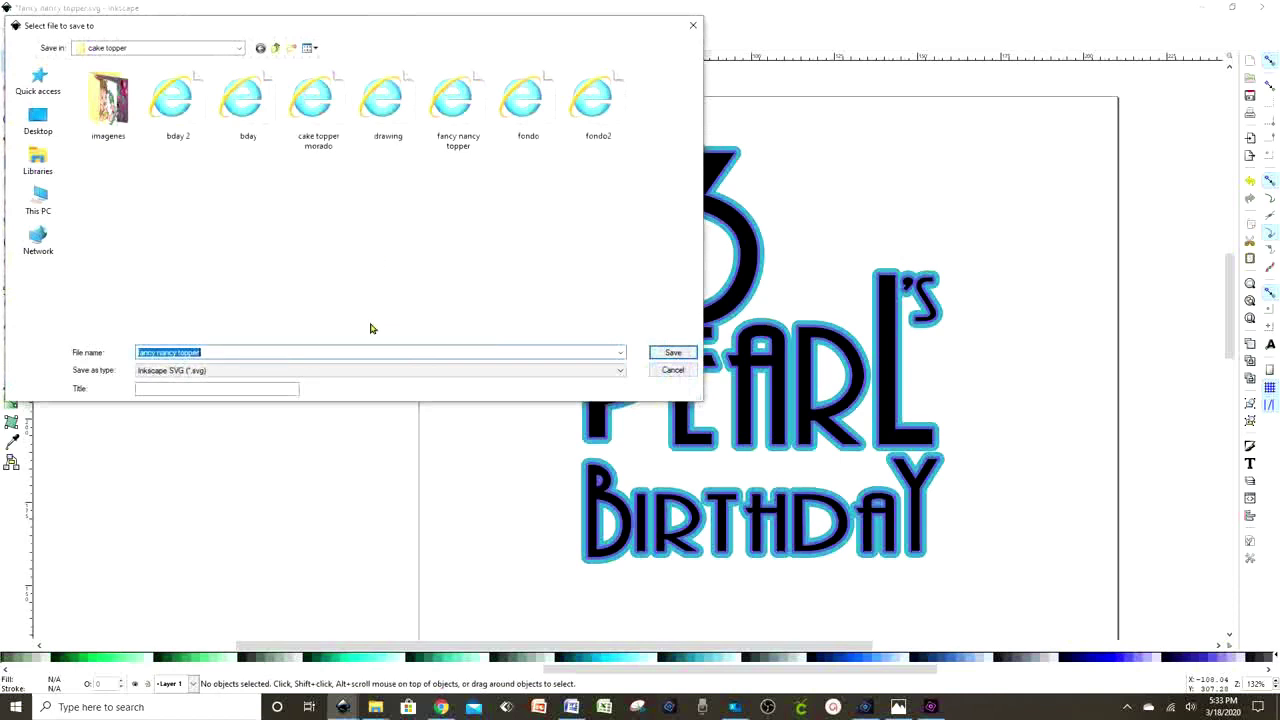
click(273, 374)
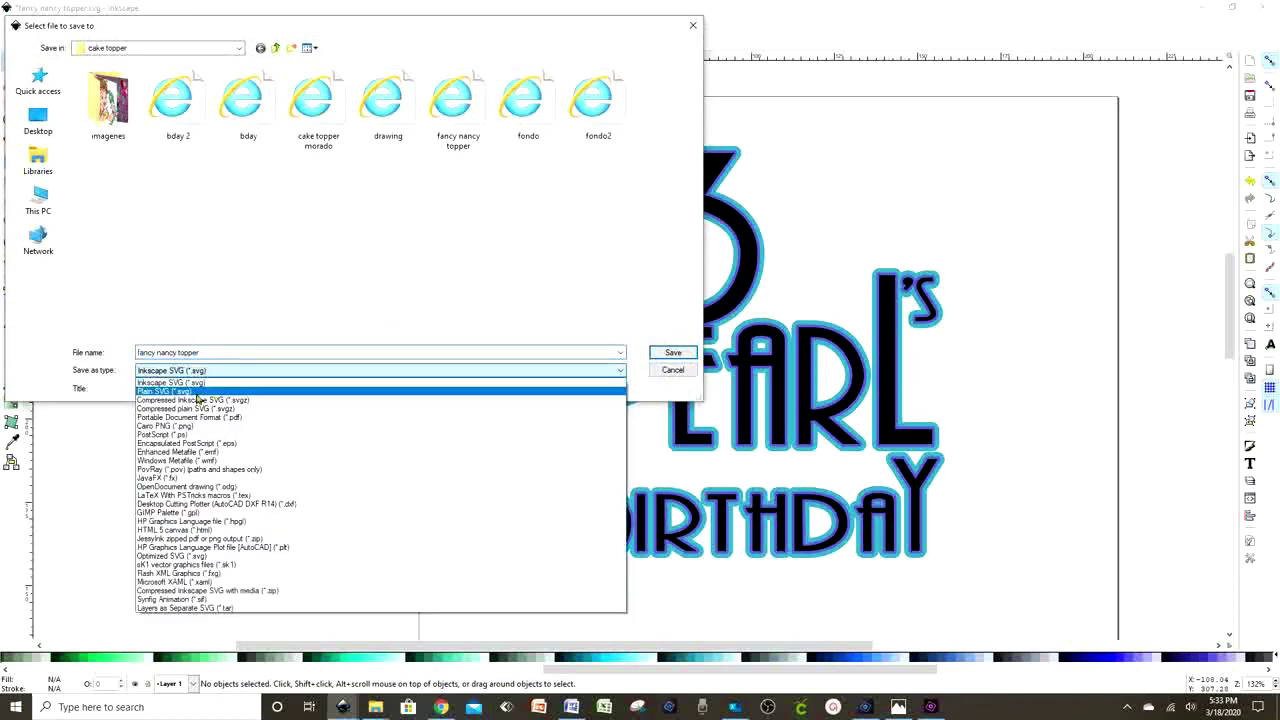
click(190, 394)
click(363, 346)
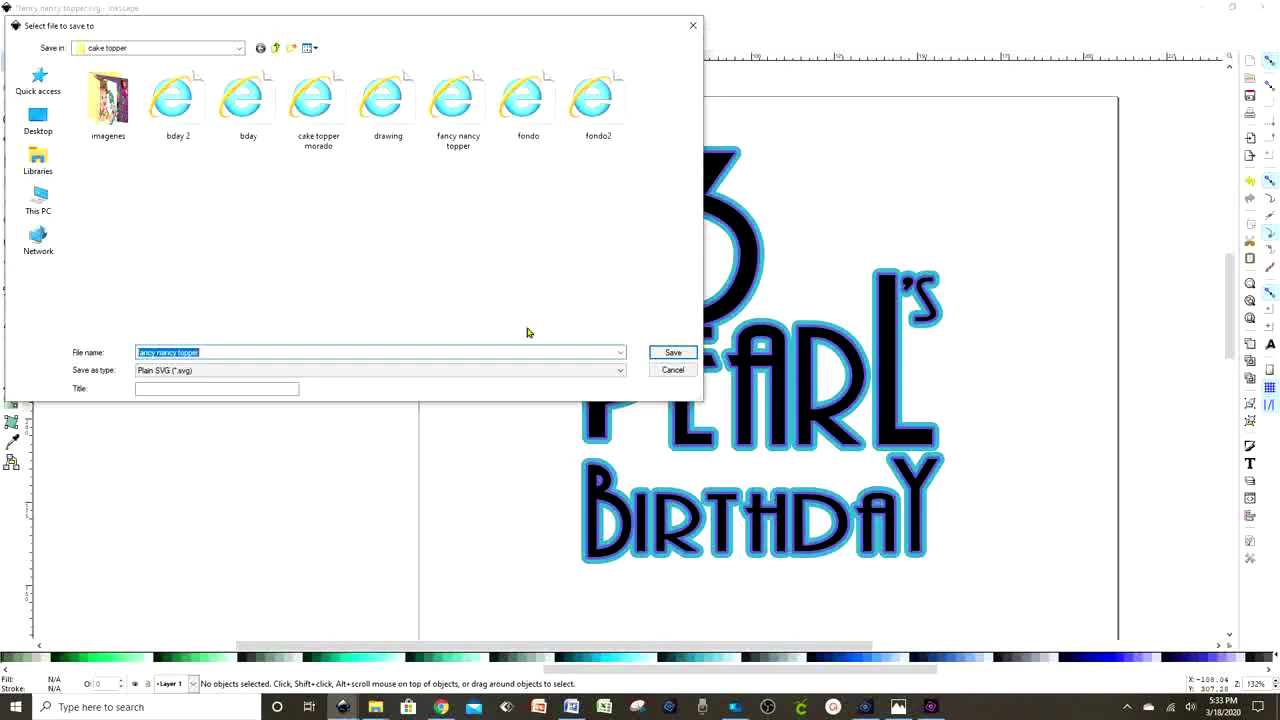
text(topper fn)
click(673, 353)
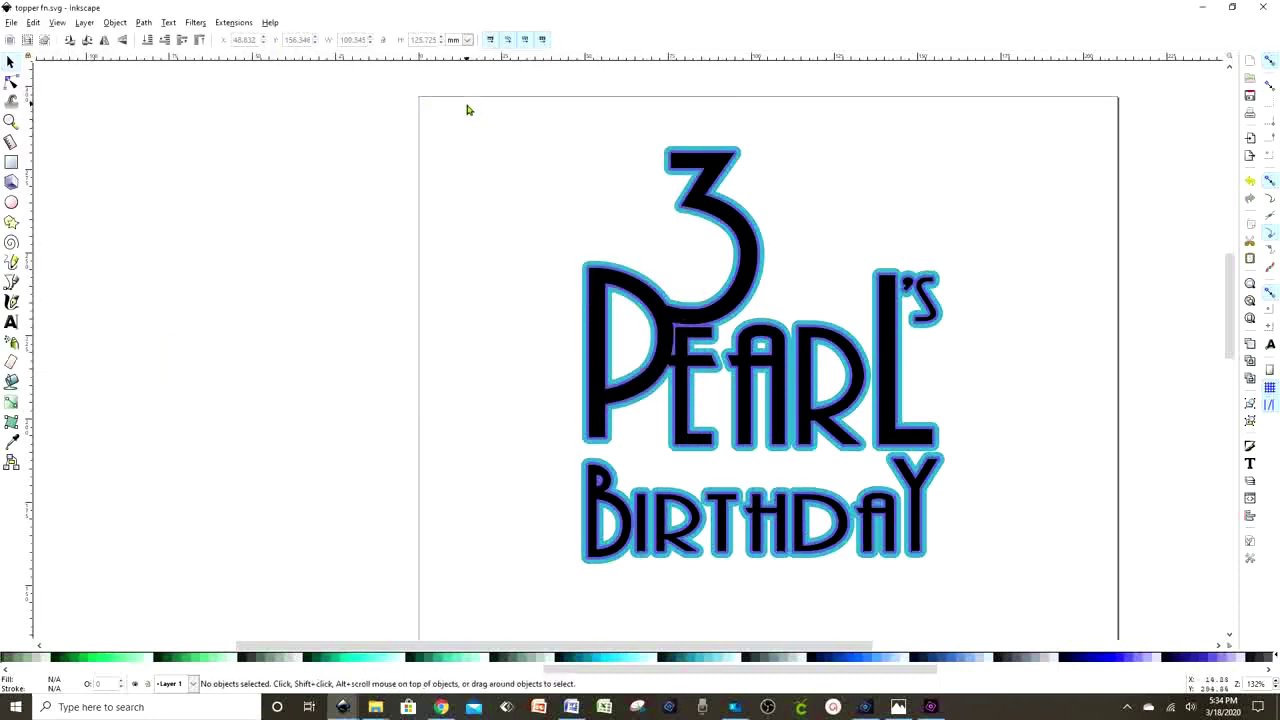
Select the lettering with both outlines and delete it all to leave the page empty
drag(466, 110, 1030, 598)
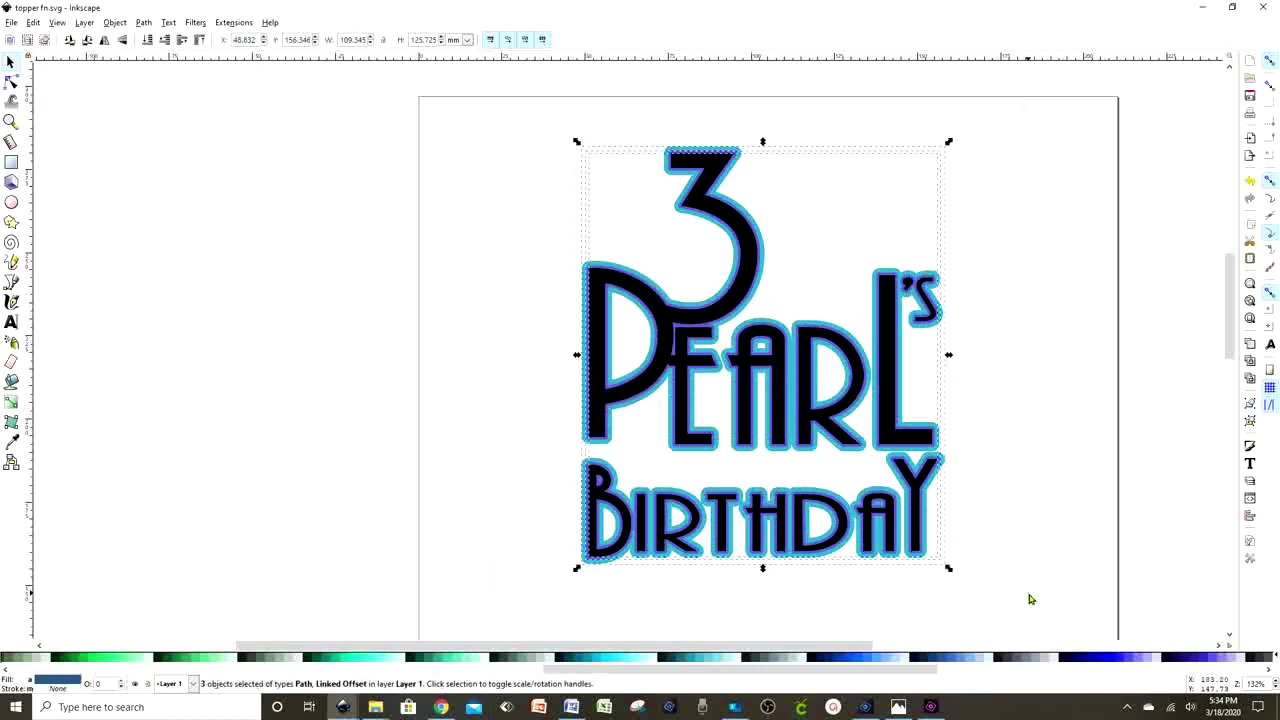
right_click(713, 356)
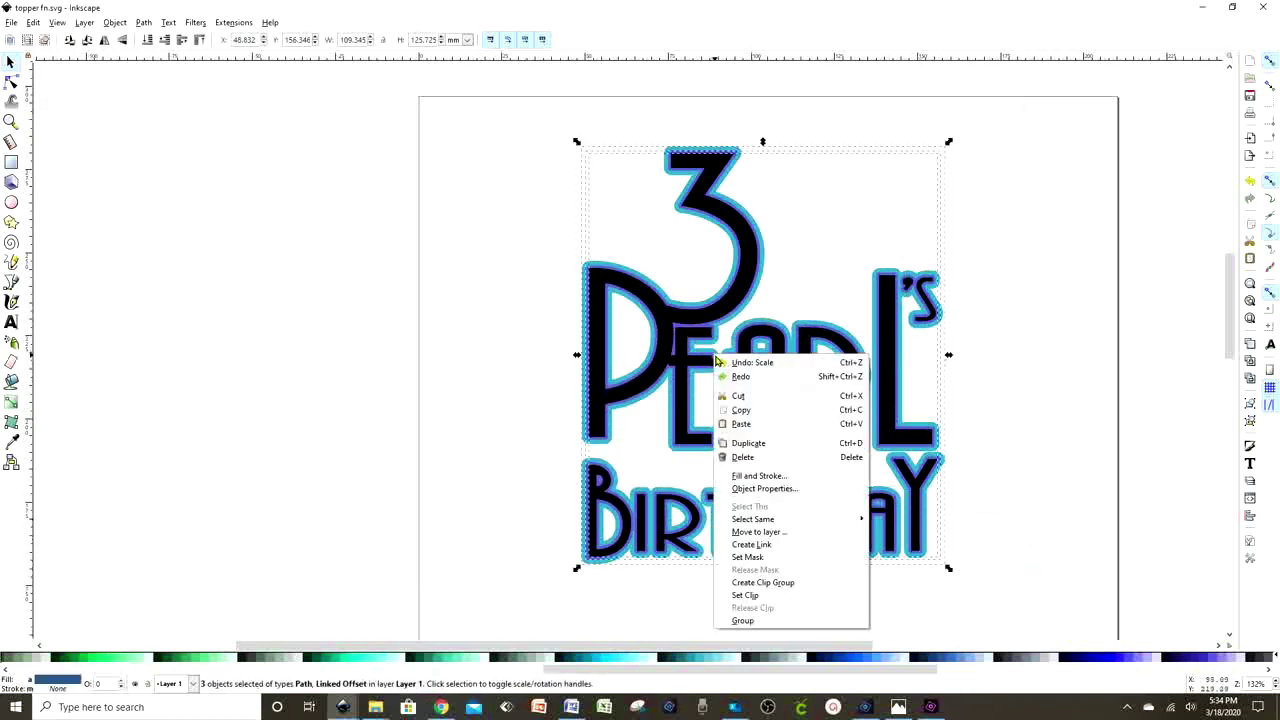
click(777, 460)
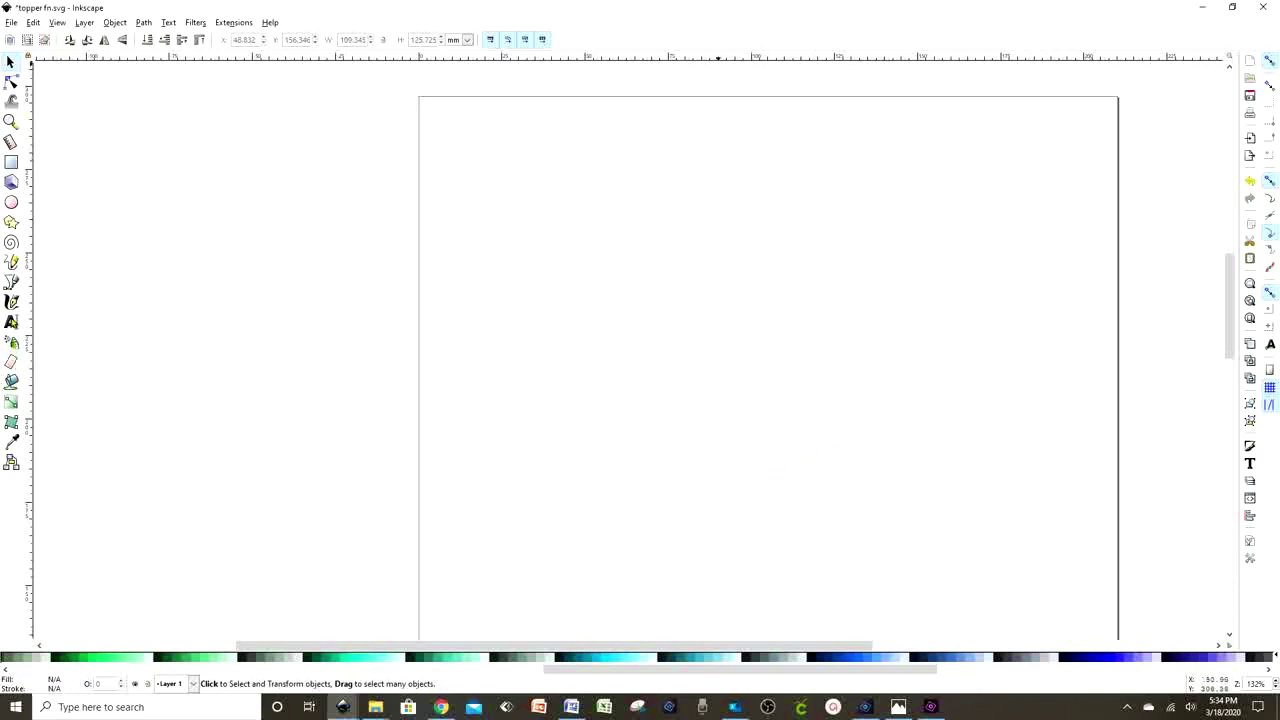
Add the text "happy" on the empty page in the bonita font
key(t)
click(534, 341)
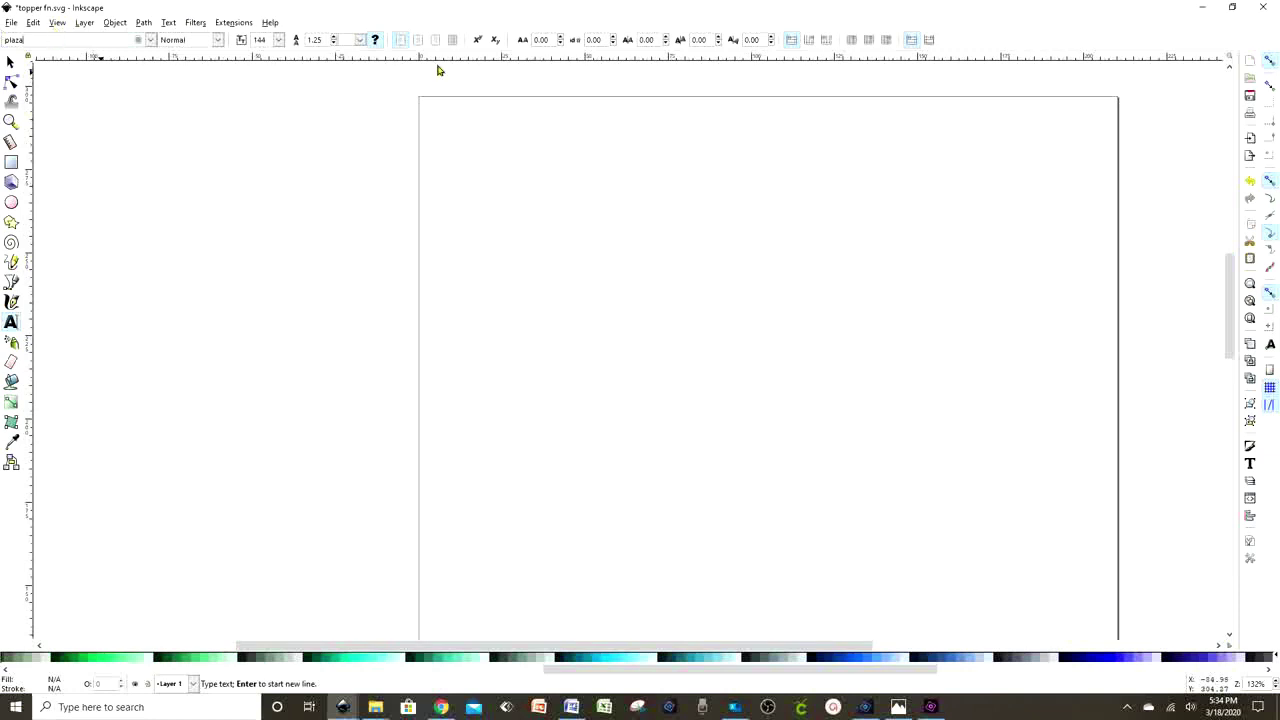
text(bonita)
key(Return)
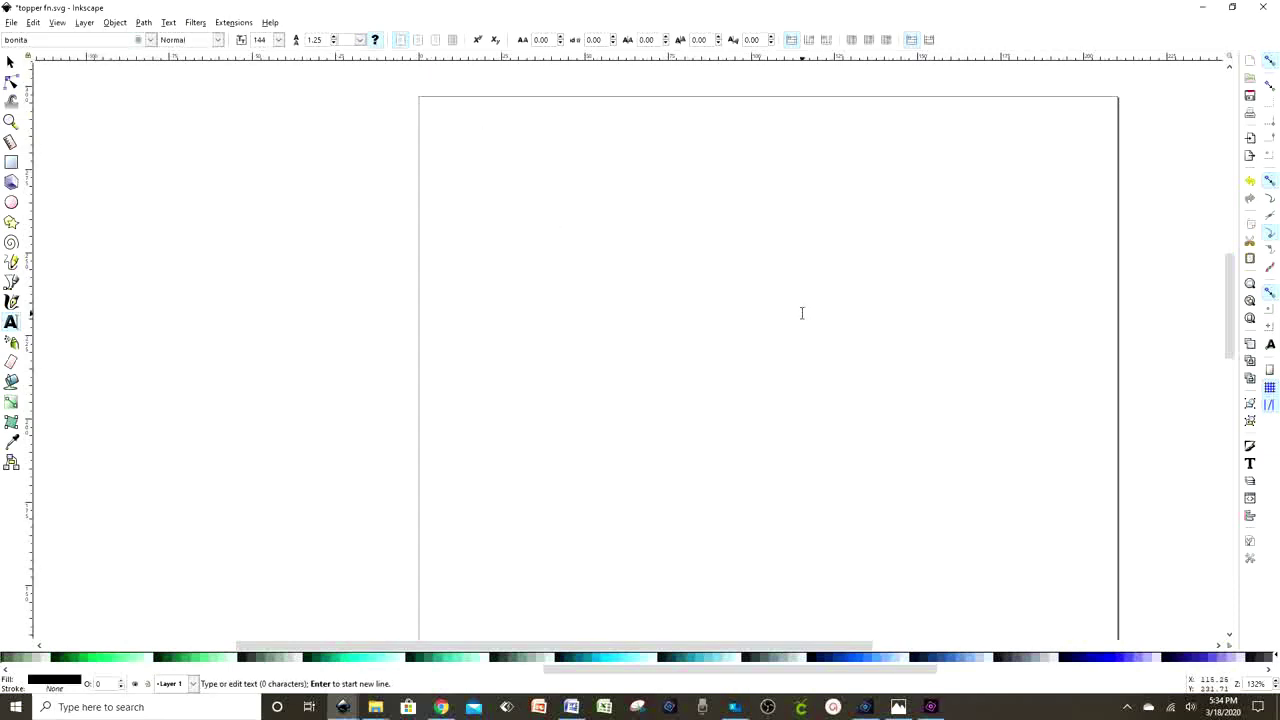
text(happy)
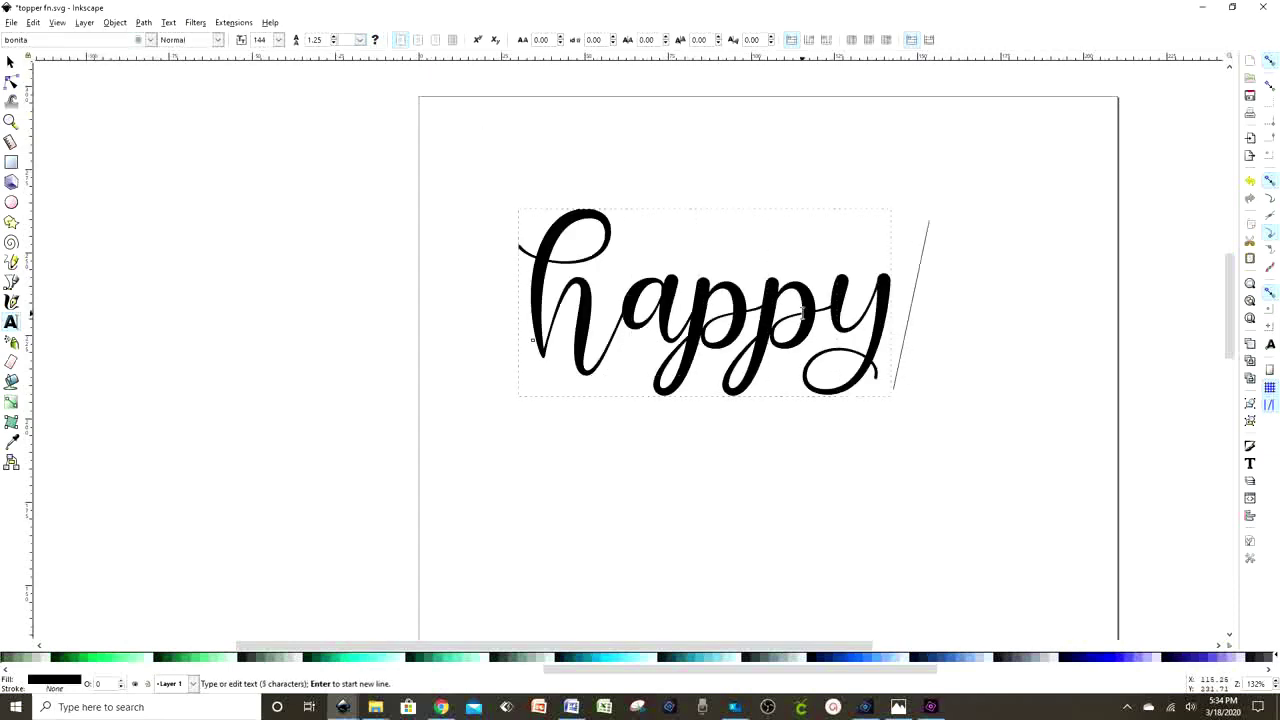
Add "Birthday" as a separate text object beside the word happy
click(962, 430)
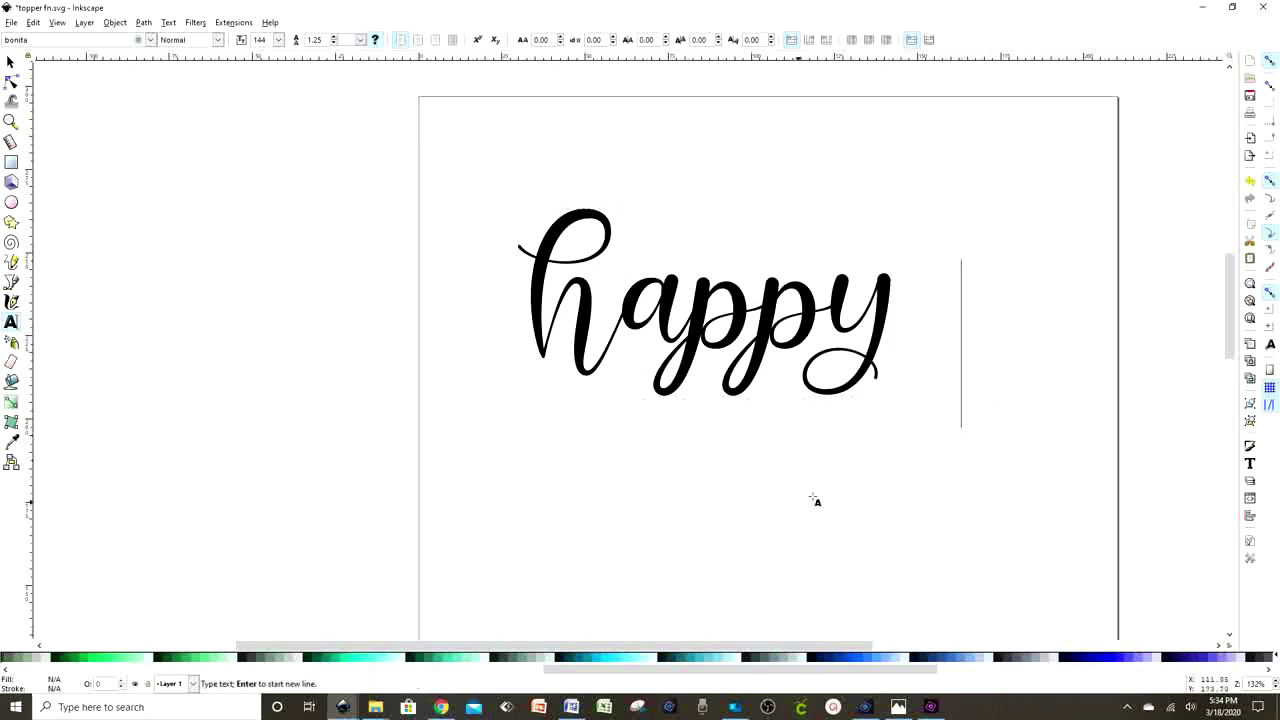
text(Birt)
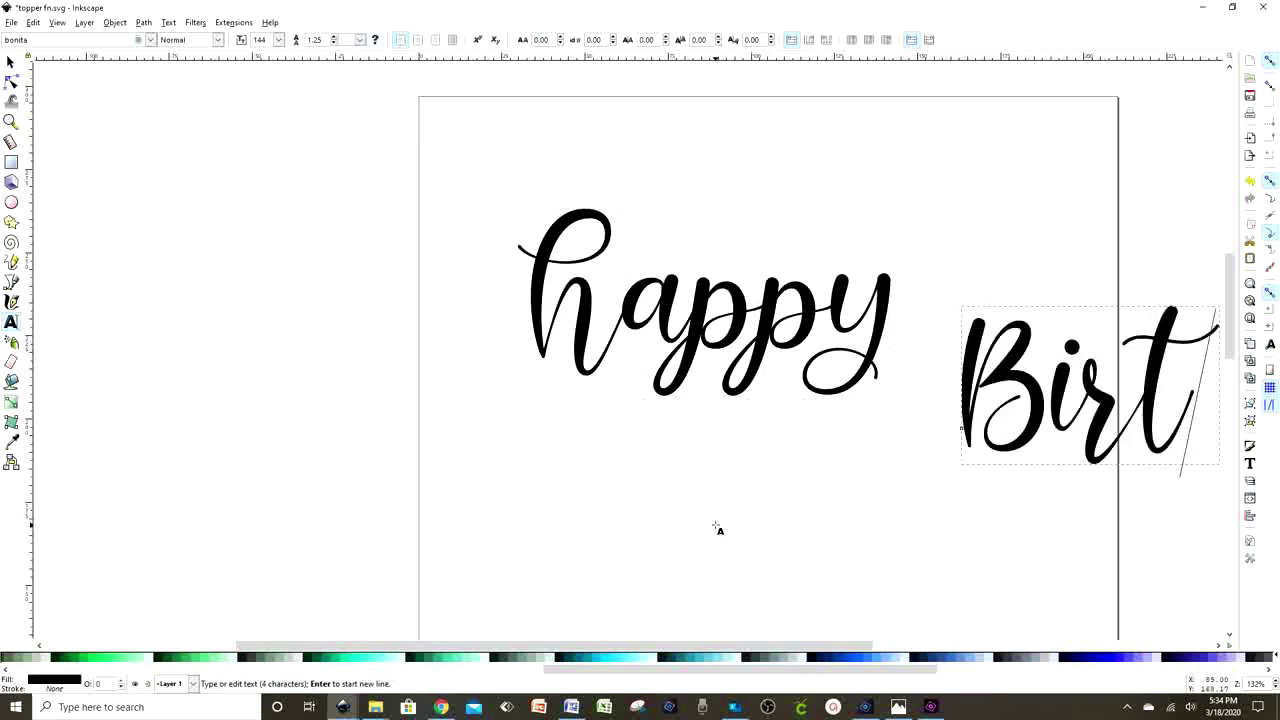
text(hday)
click(752, 266)
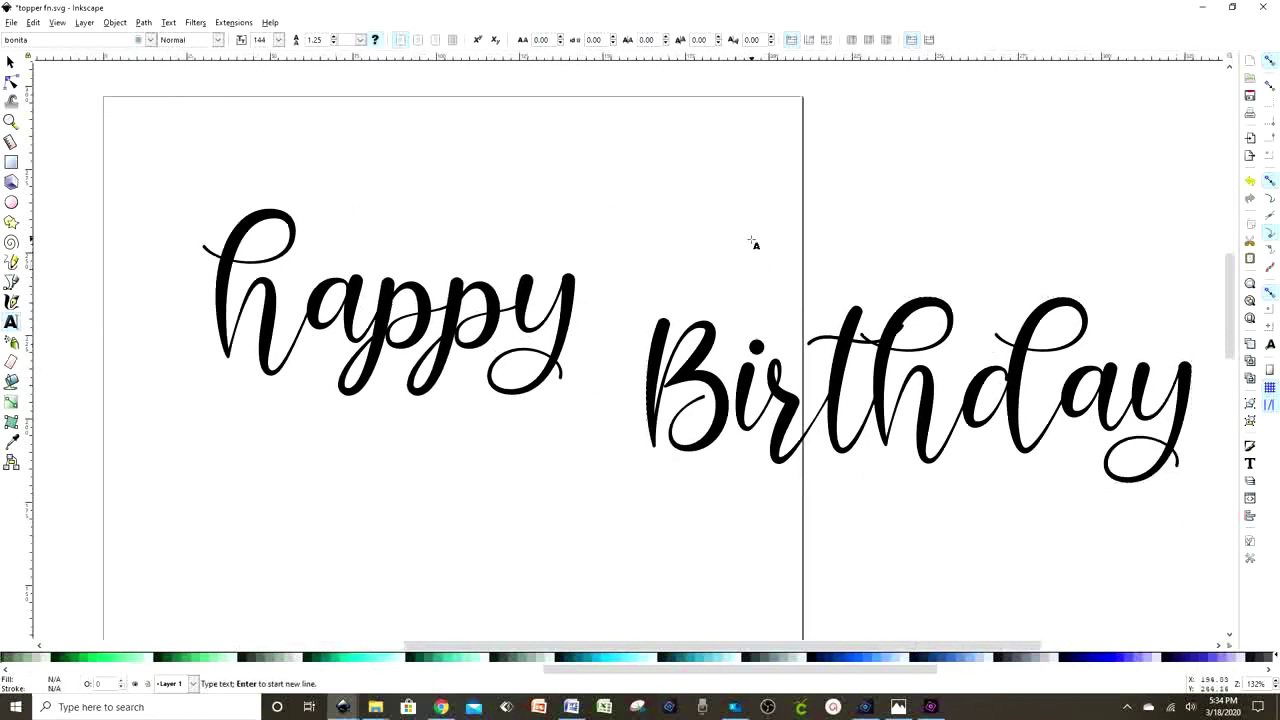
Move the word Birthday directly beneath happy so that the letters of the two words overlap
click(10, 64)
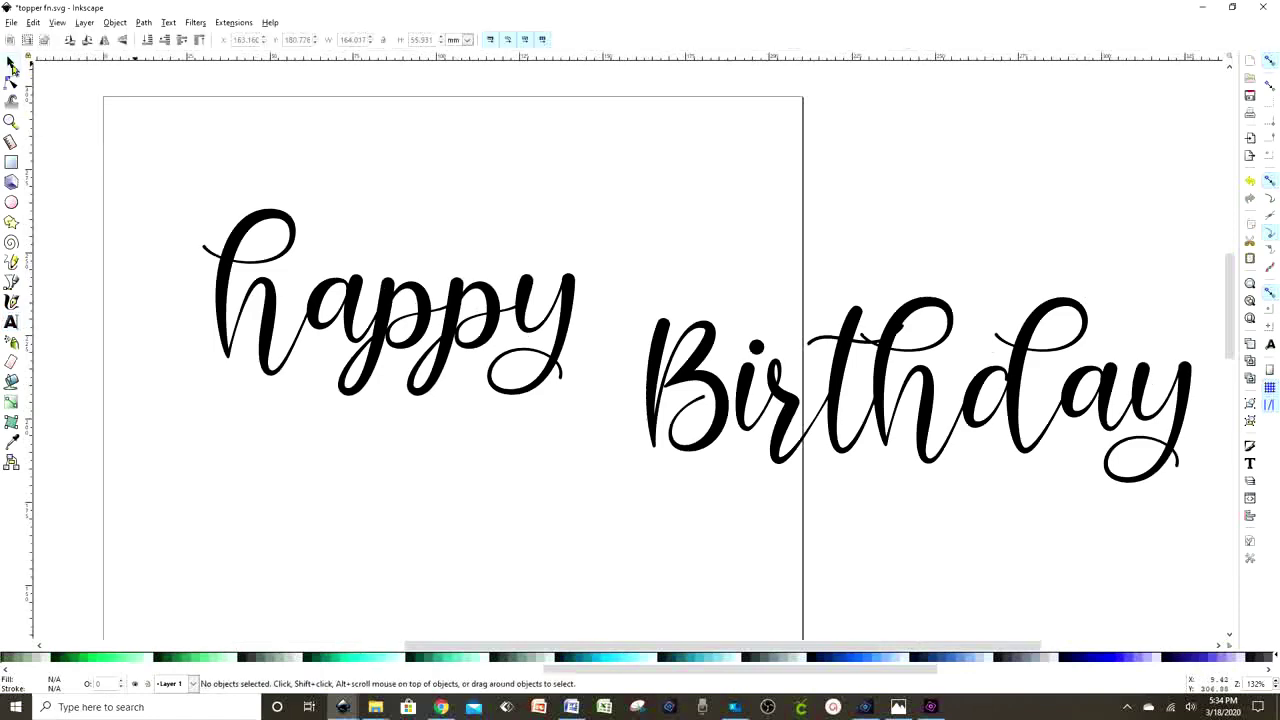
drag(745, 393, 255, 483)
scroll(255, 483, left, 5)
click(1097, 420)
drag(617, 518, 601, 510)
click(1014, 434)
Select both words, convert them to paths and ungroup them into individual letters
drag(948, 594, 278, 178)
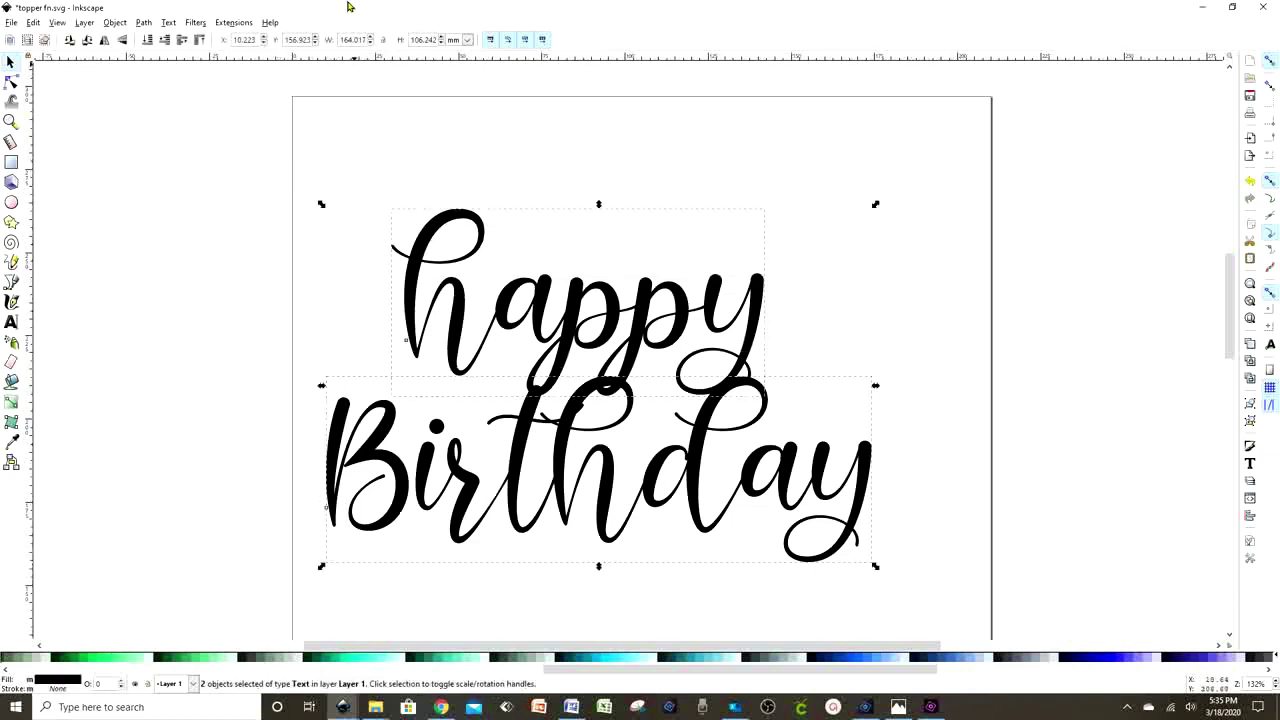
click(144, 23)
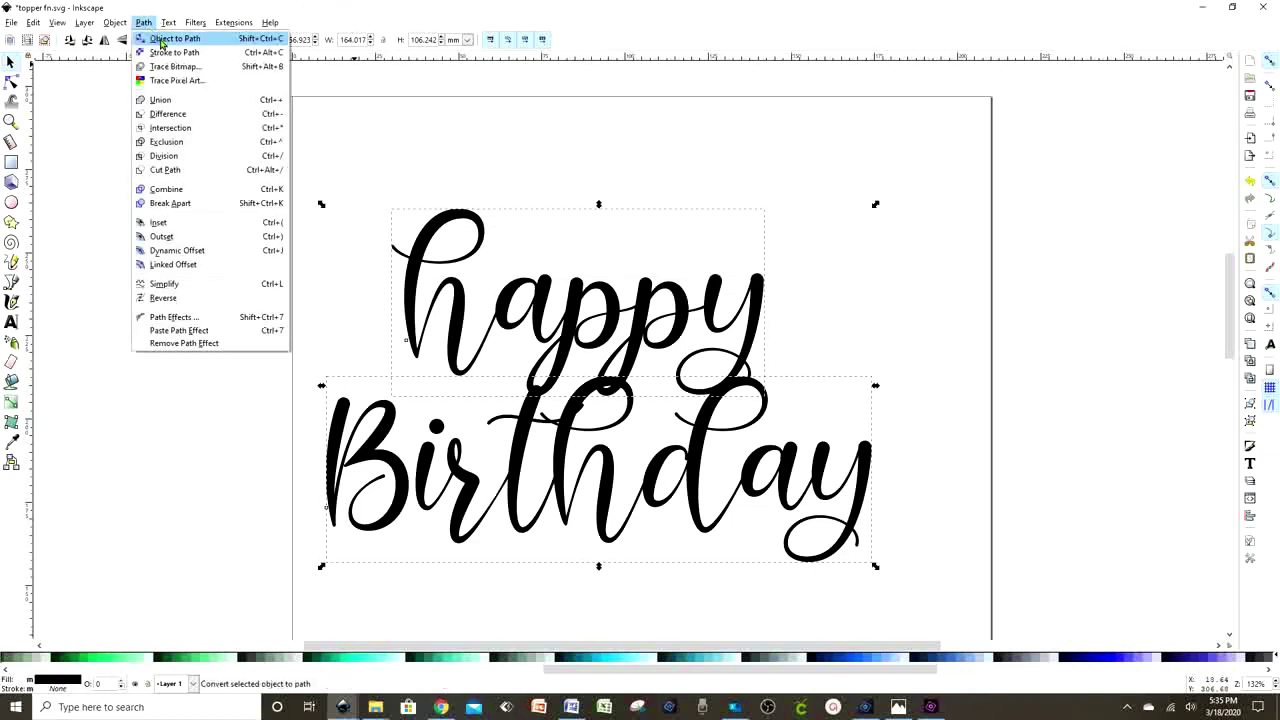
click(162, 39)
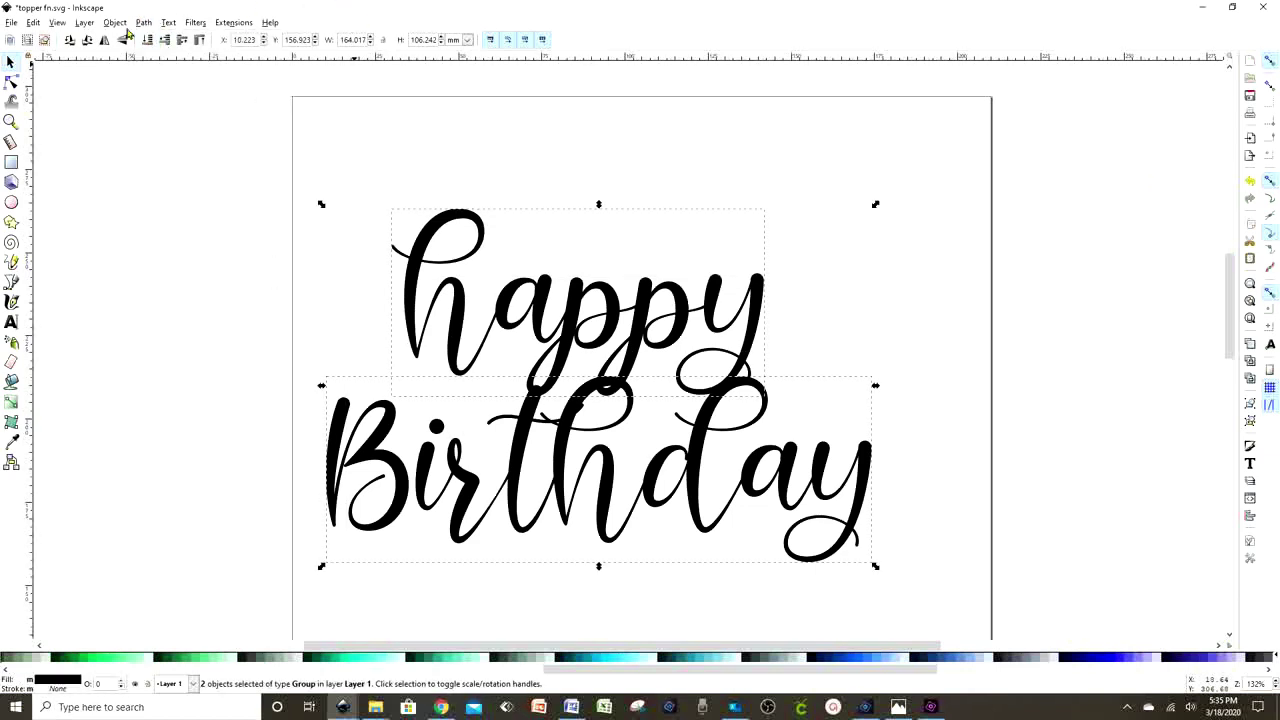
click(115, 23)
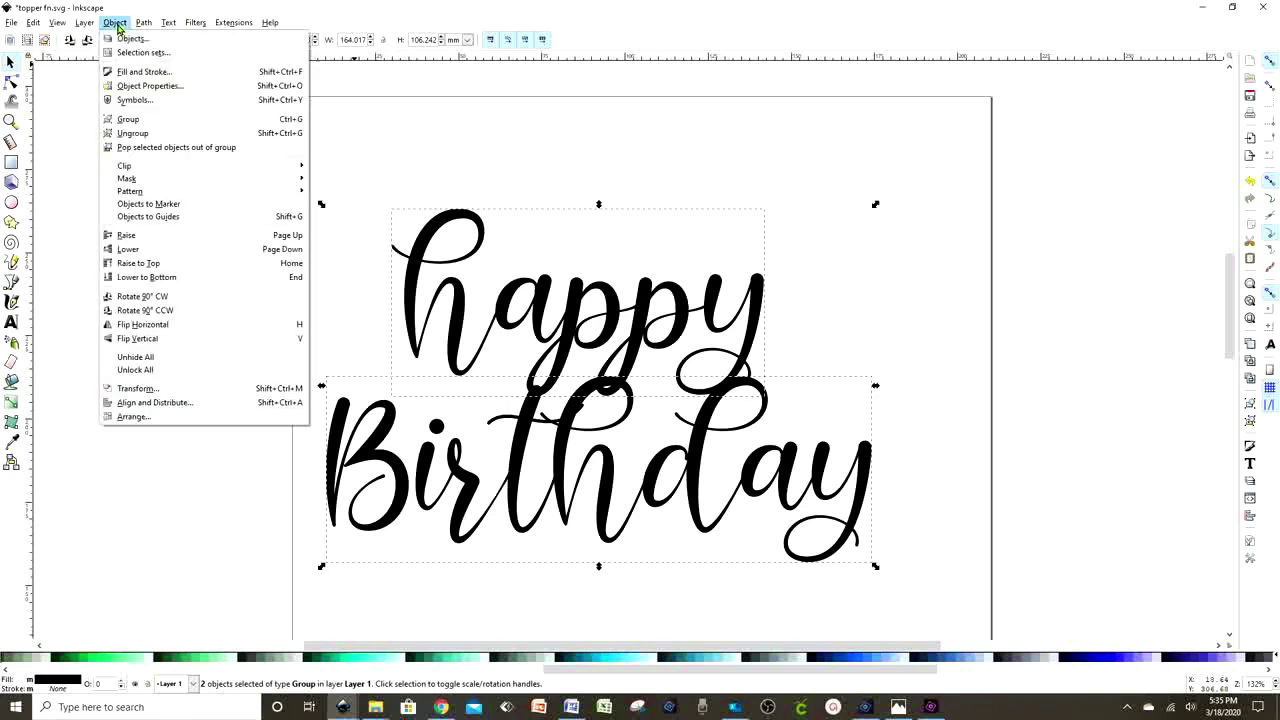
click(133, 133)
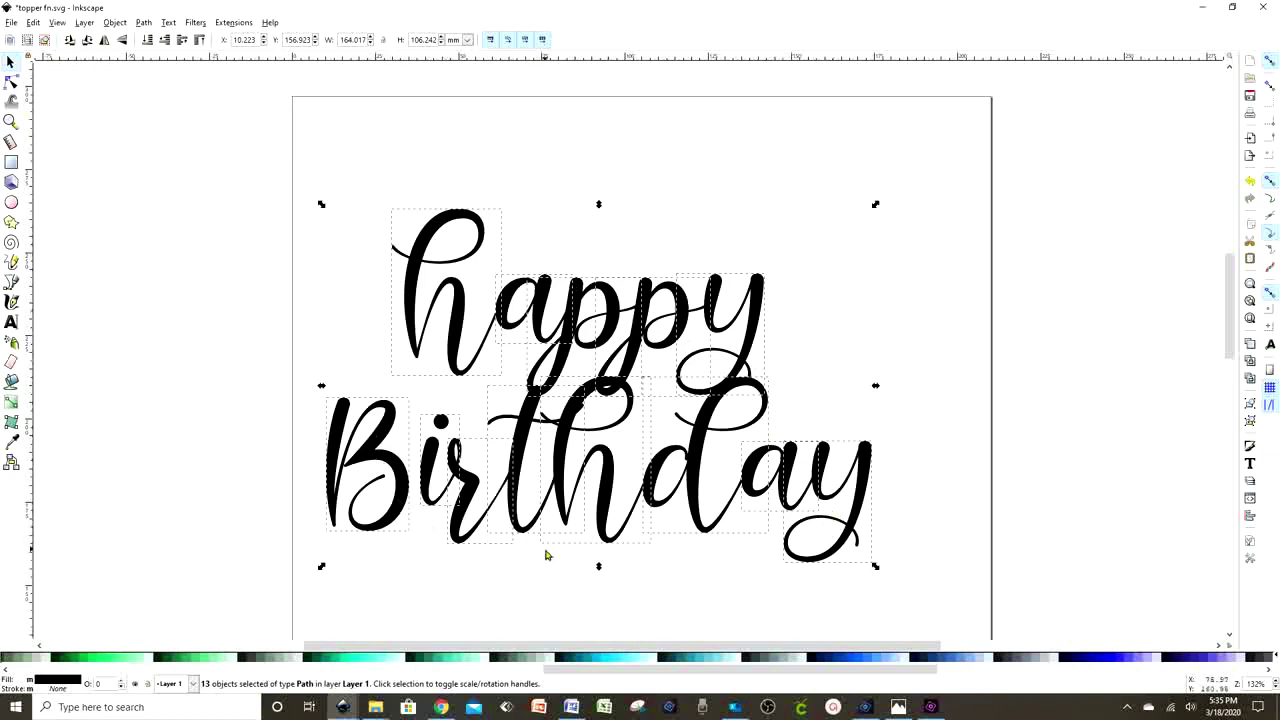
Unite all the letters into one path with Union and move the lettering toward the middle of the page
click(143, 23)
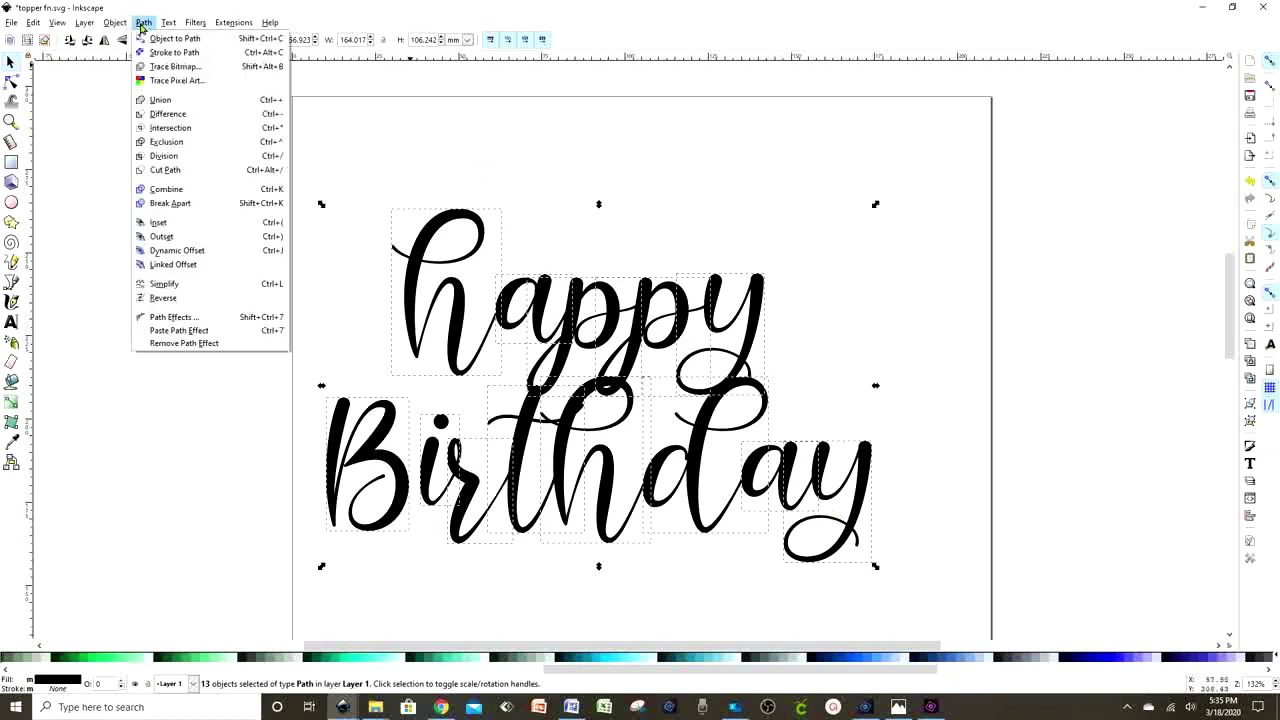
click(166, 103)
drag(638, 362, 692, 330)
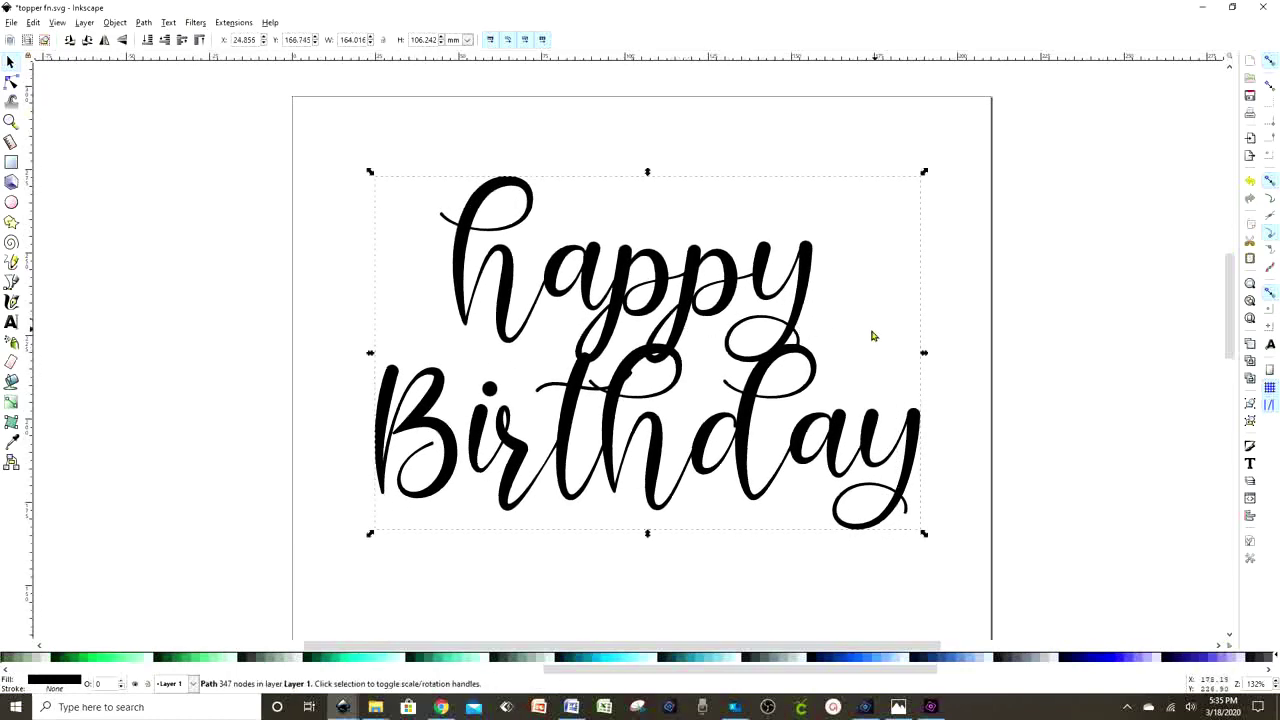
Create a linked offset around the lettering, expand it slightly into an outline and fill it with cyan
click(143, 23)
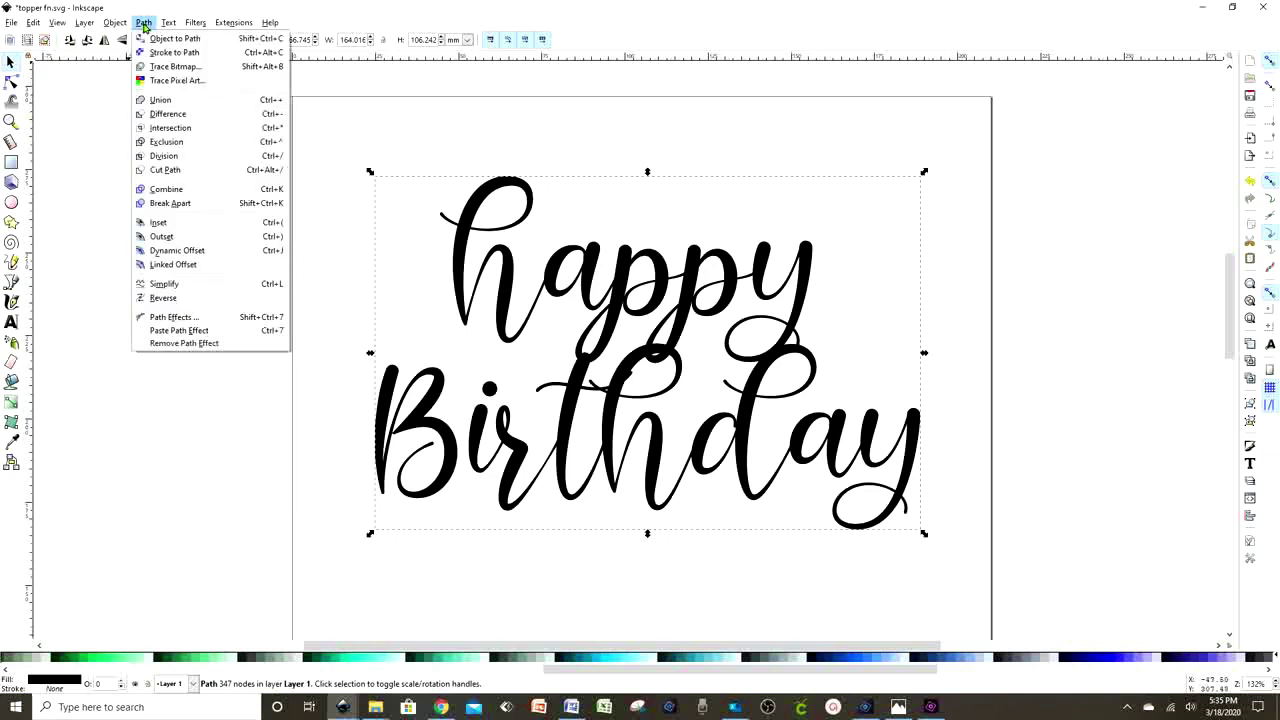
click(192, 265)
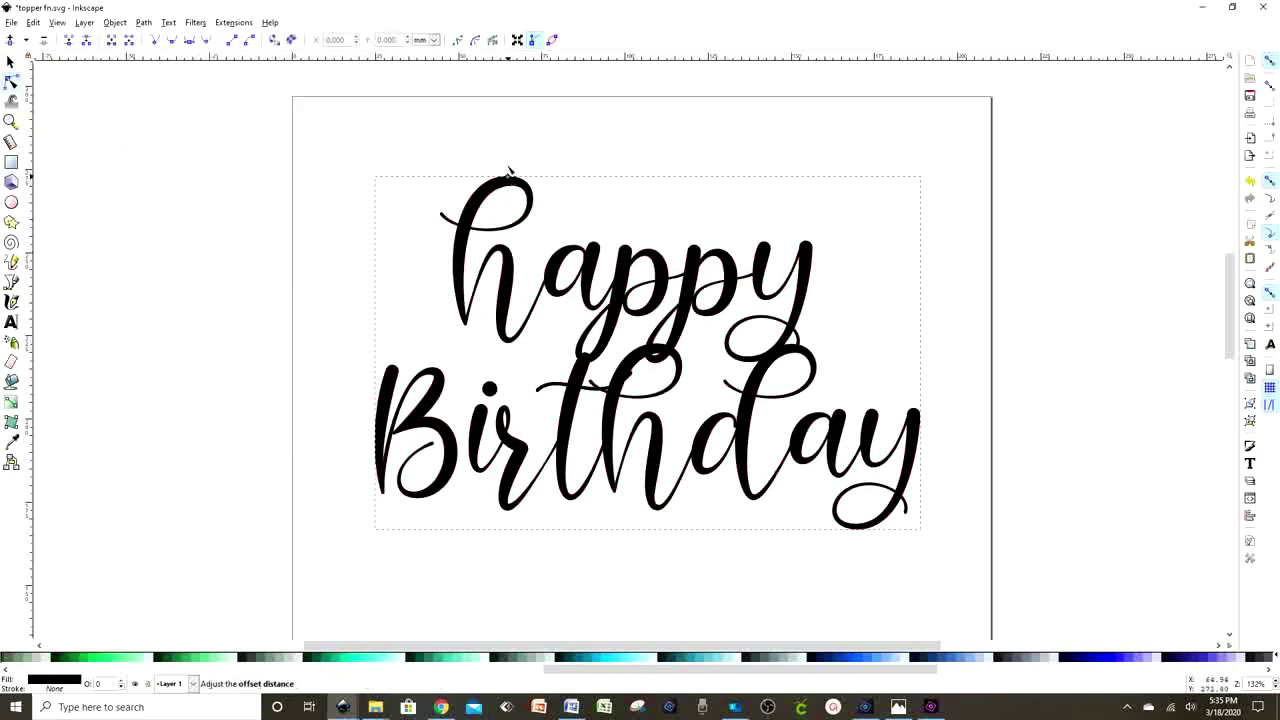
drag(508, 178, 507, 160)
click(614, 660)
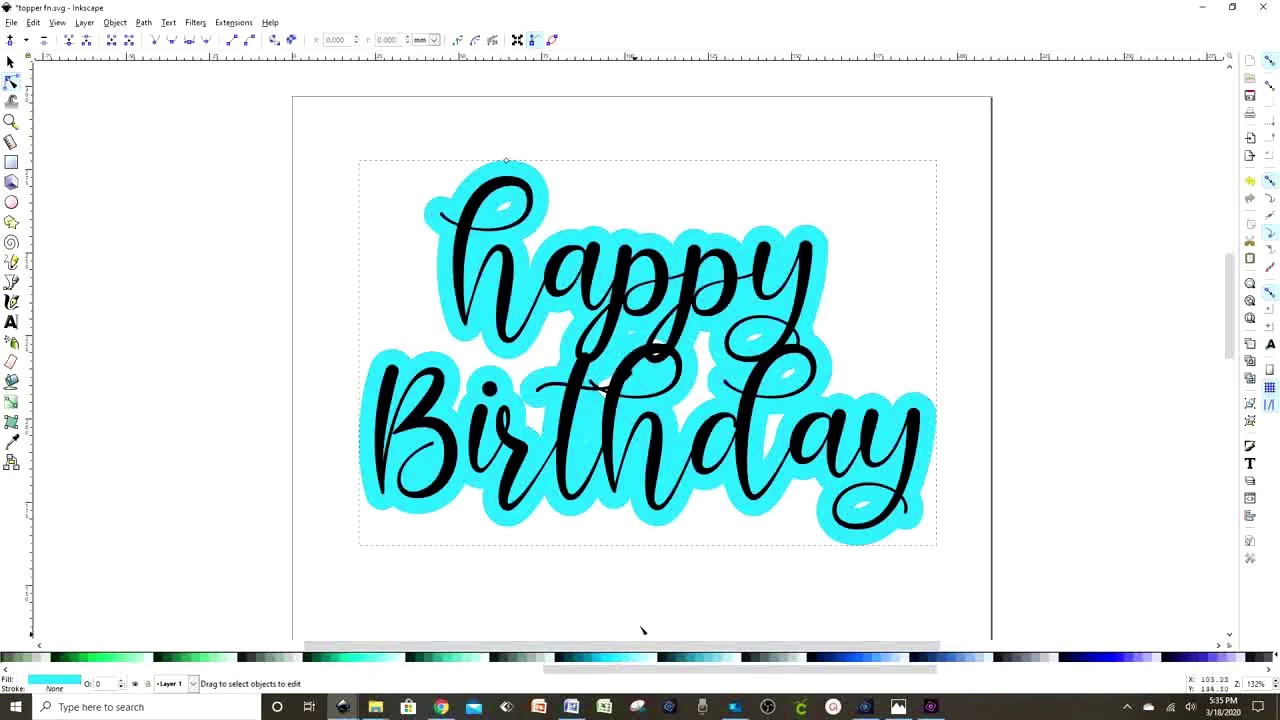
Create a second, wider linked offset around the cyan outline and fill it with light green
click(143, 23)
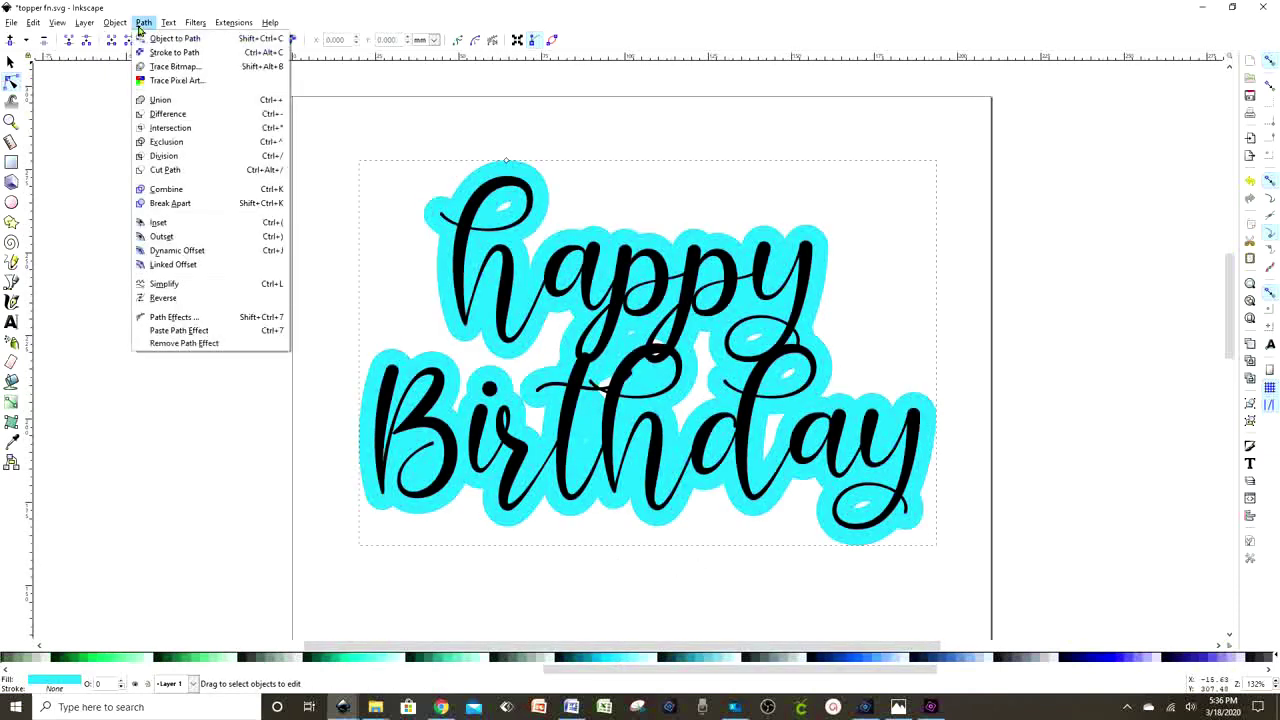
click(168, 266)
drag(507, 163, 511, 139)
click(586, 660)
click(482, 658)
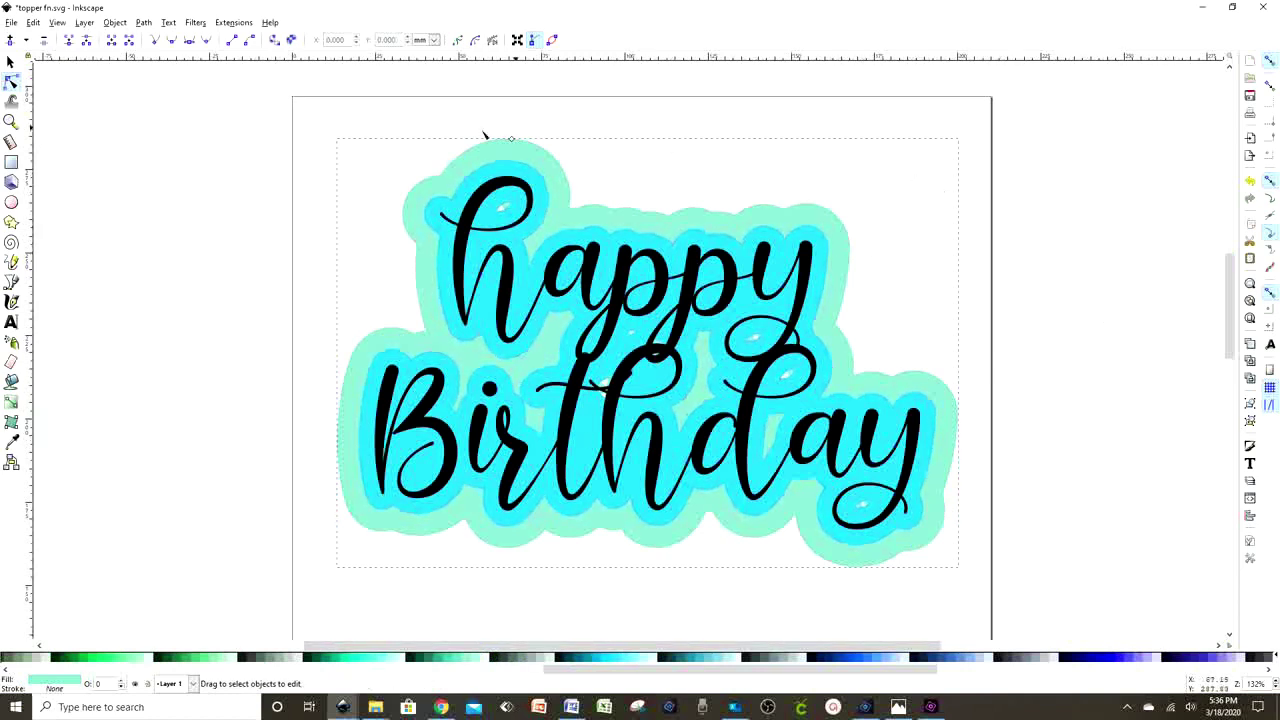
Move the black lettering and the light green outline away from the cyan outline to separate the three layers
key(s)
drag(822, 221, 1010, 222)
click(543, 543)
click(450, 300)
drag(450, 300, 269, 292)
drag(971, 305, 782, 335)
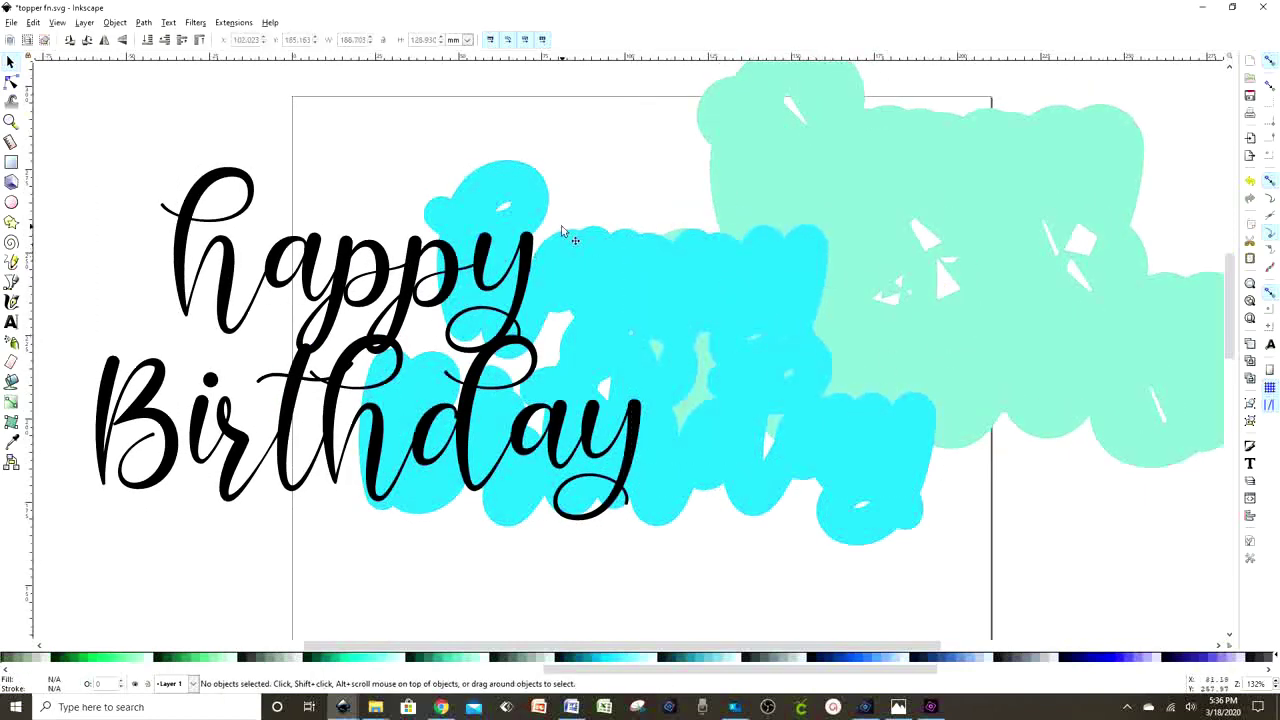
drag(930, 290, 726, 344)
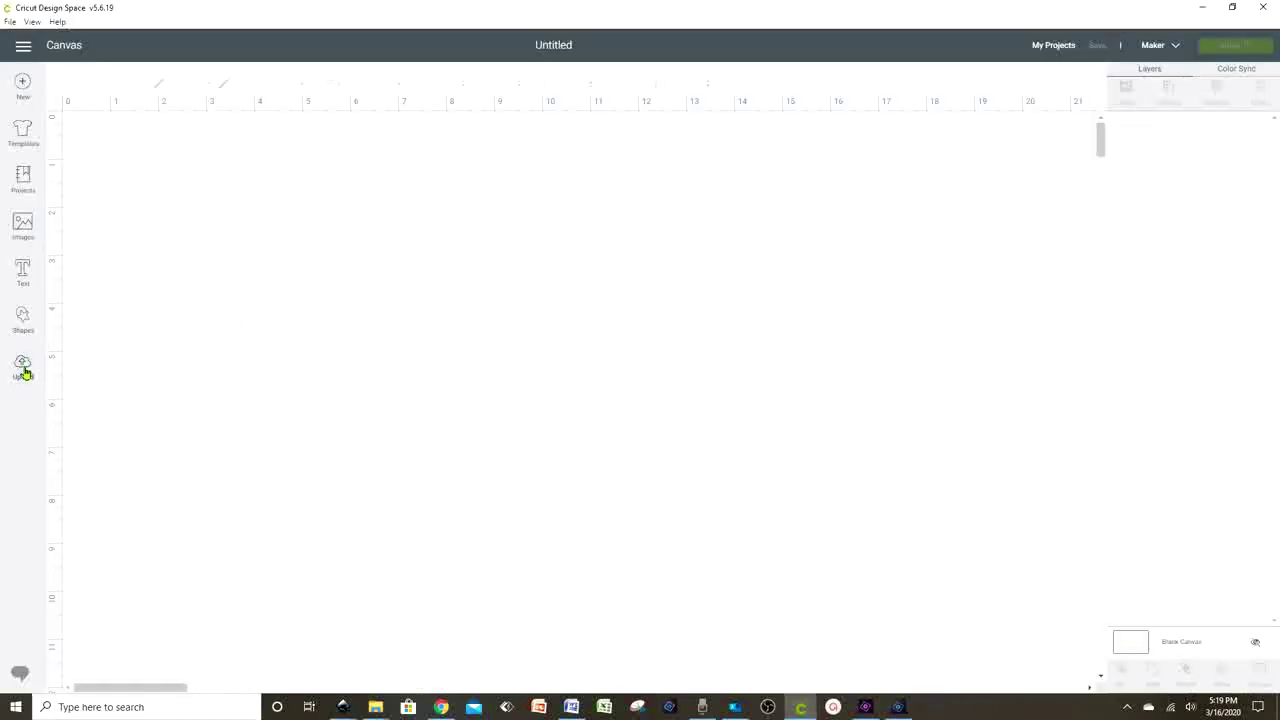
In Cricut Design Space, upload the fancy nancy topper SVG from the cake topper folder, accepting the import without the unsupported auto flow text
click(23, 366)
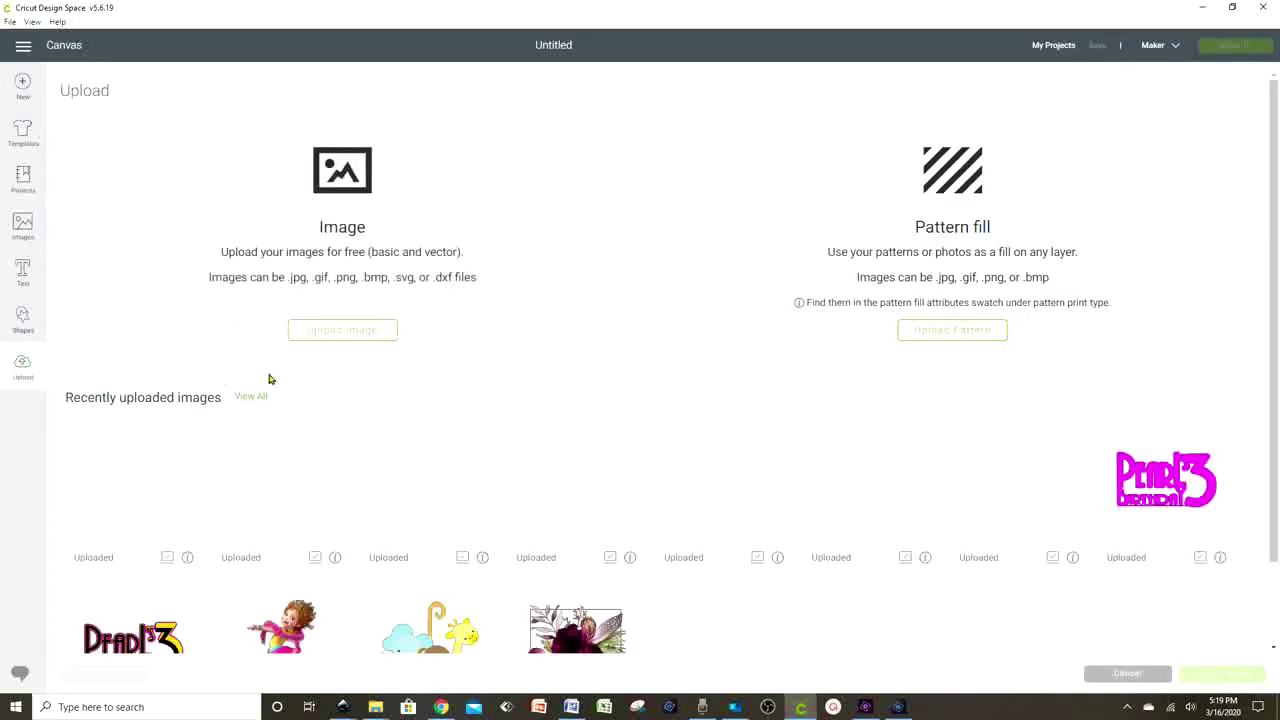
scroll(445, 365, down, 2)
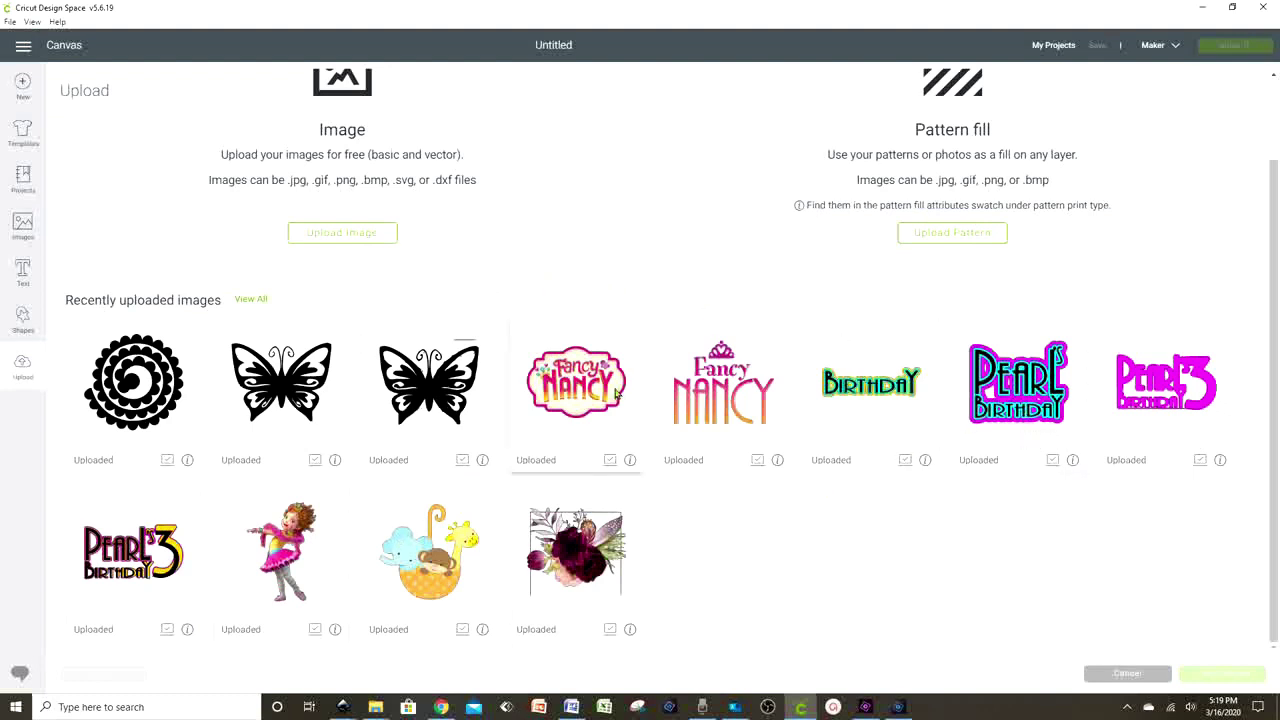
click(365, 238)
click(662, 357)
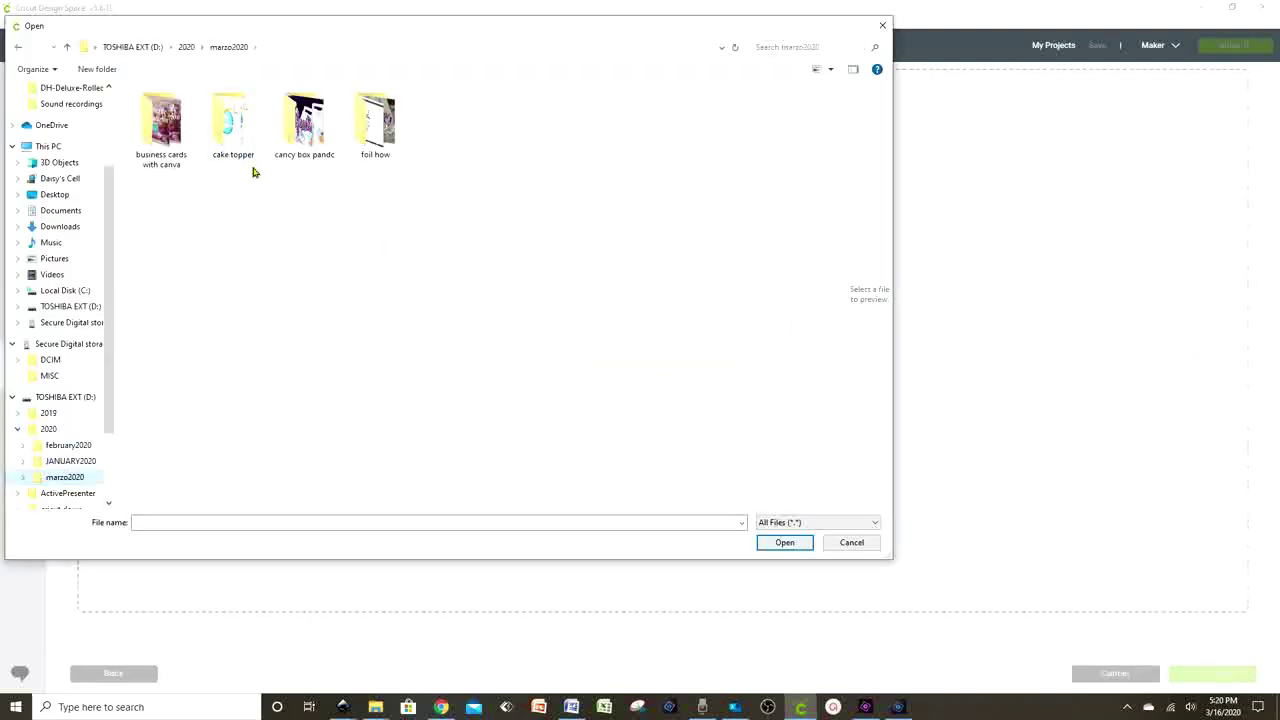
double_click(236, 130)
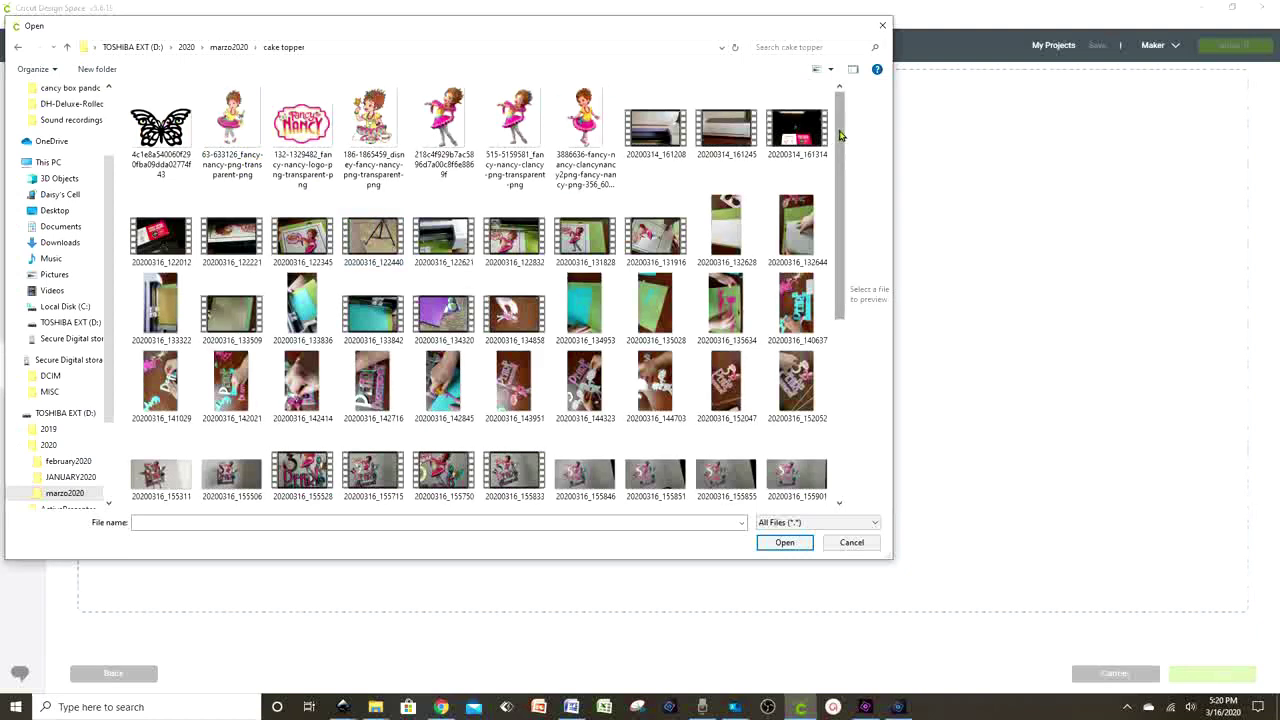
drag(840, 135, 851, 320)
click(600, 302)
click(797, 546)
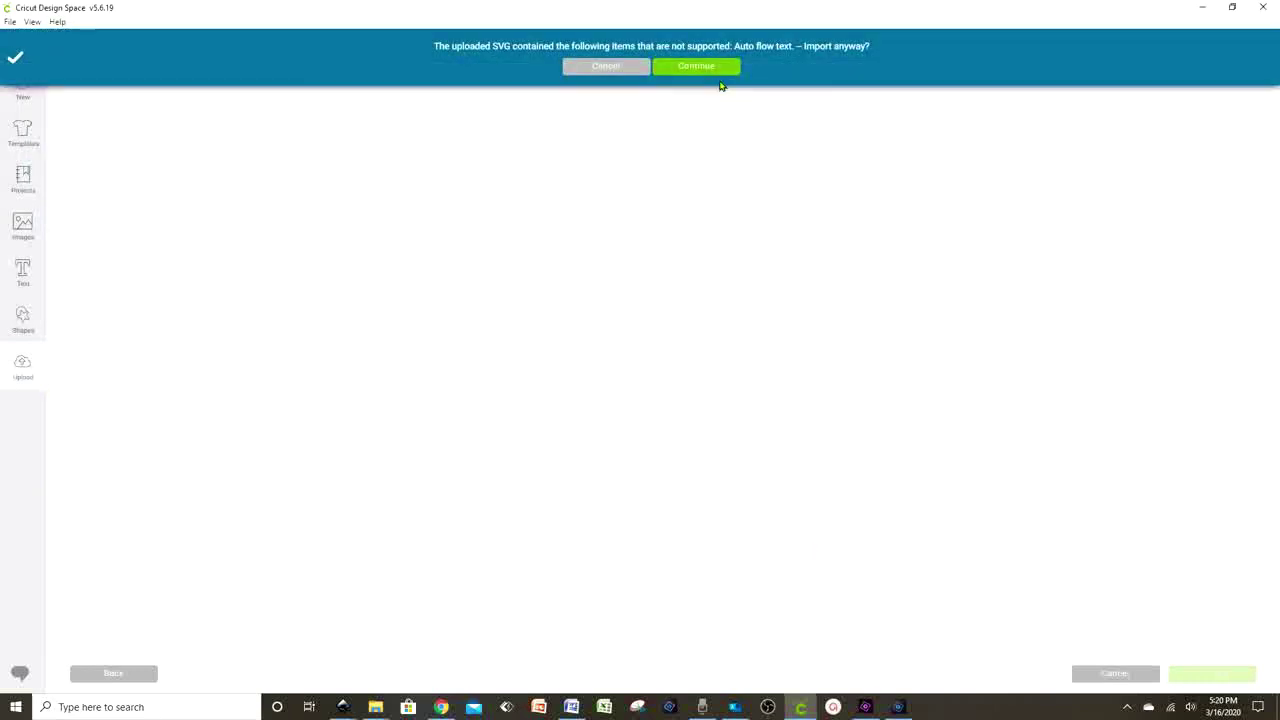
click(718, 68)
click(1213, 674)
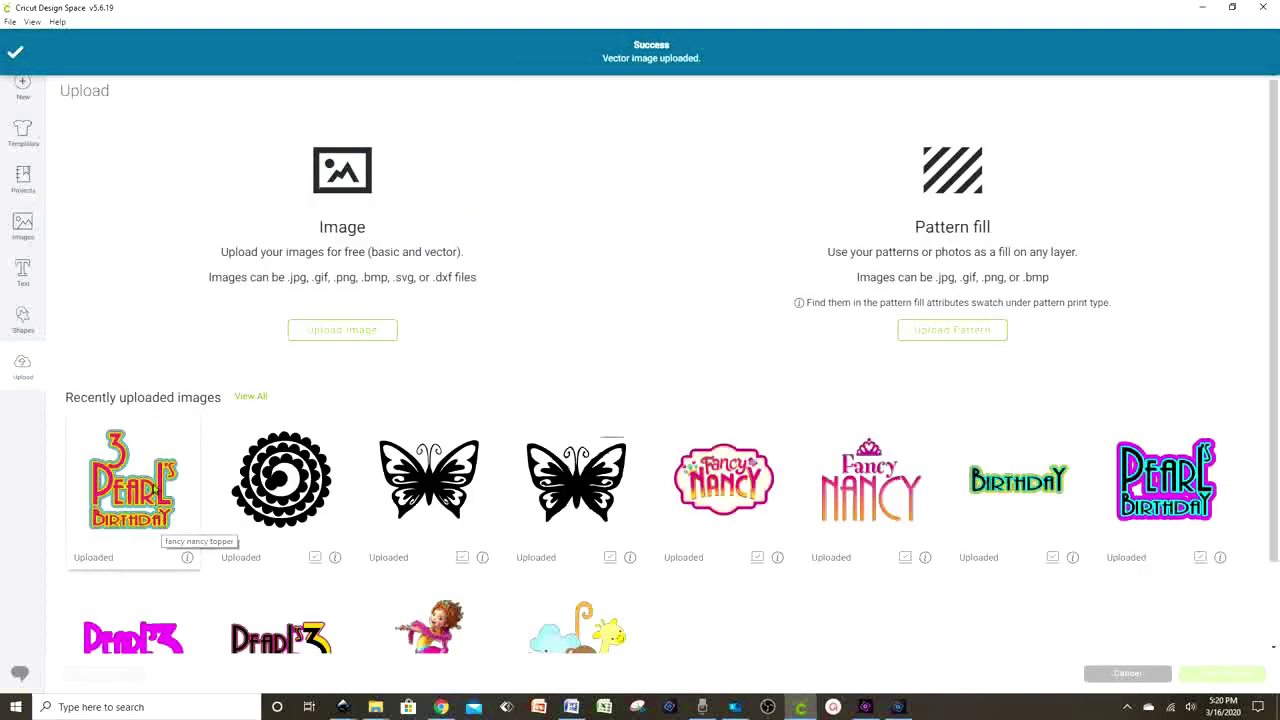
Insert the uploaded fancy nancy topper, the framed Fancy Nancy logo and the dancing Fancy Nancy figure onto the canvas
scroll(155, 500, down, 1)
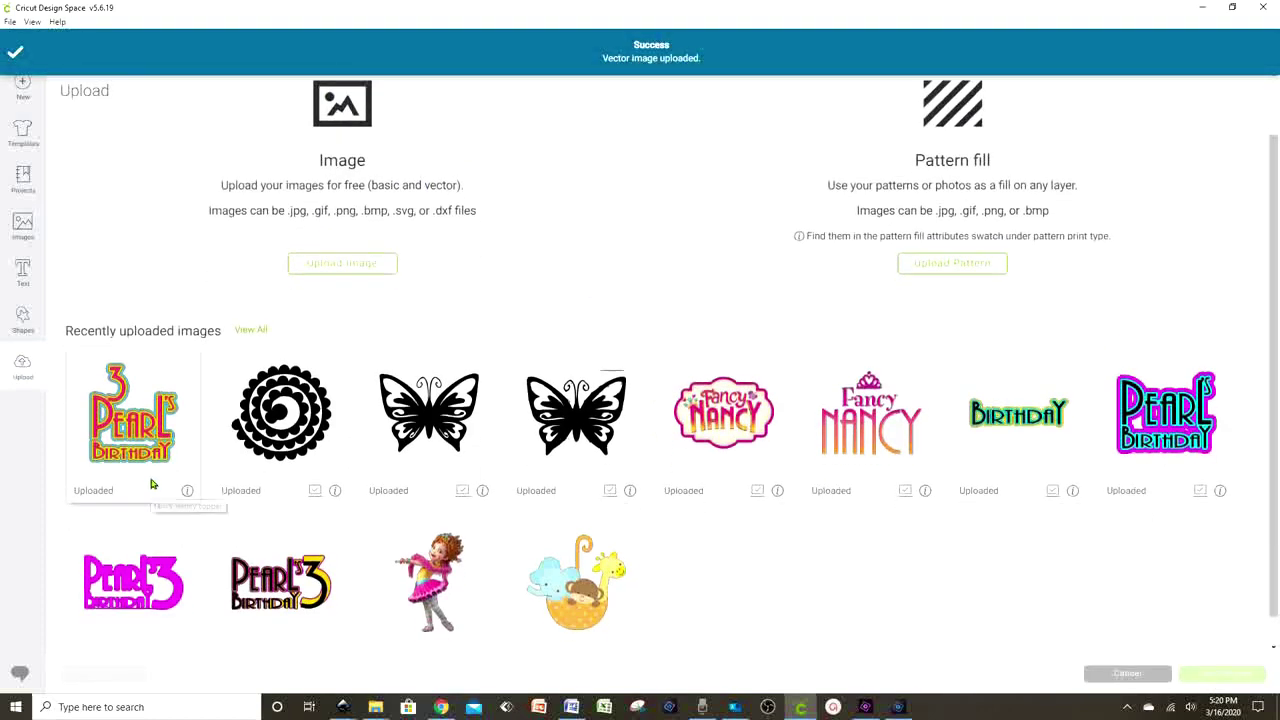
click(165, 460)
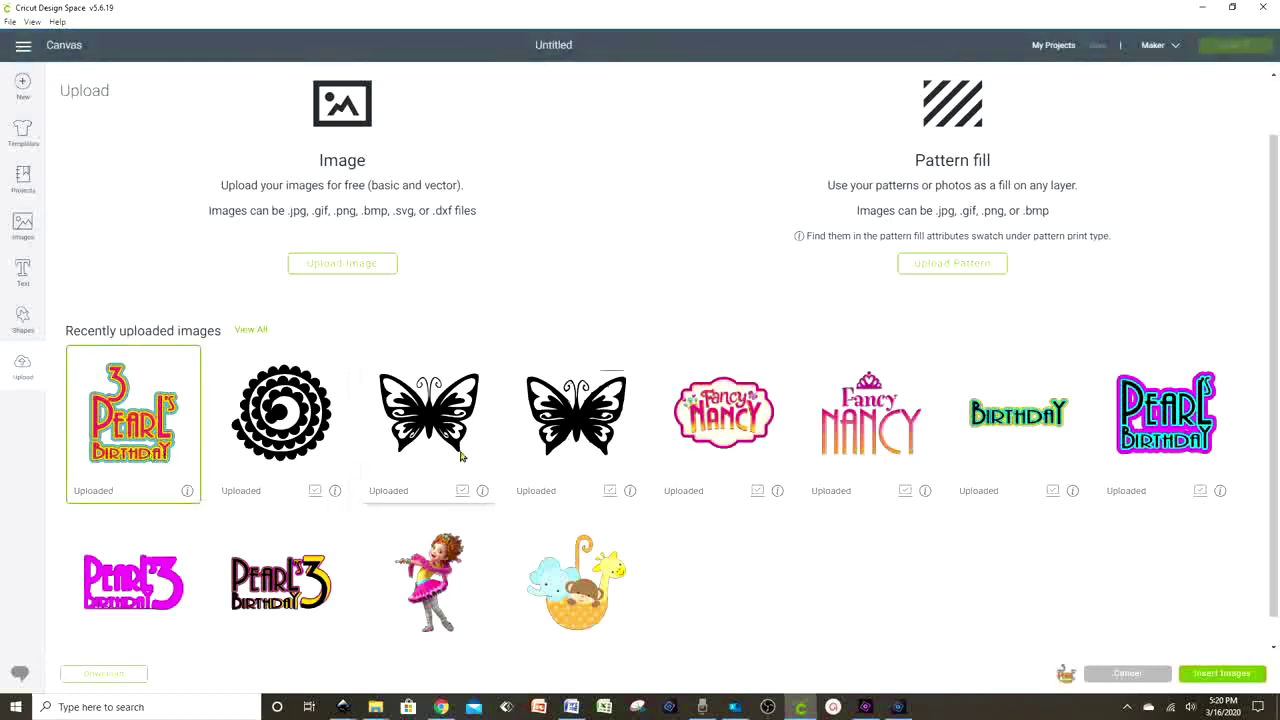
click(430, 592)
click(1222, 673)
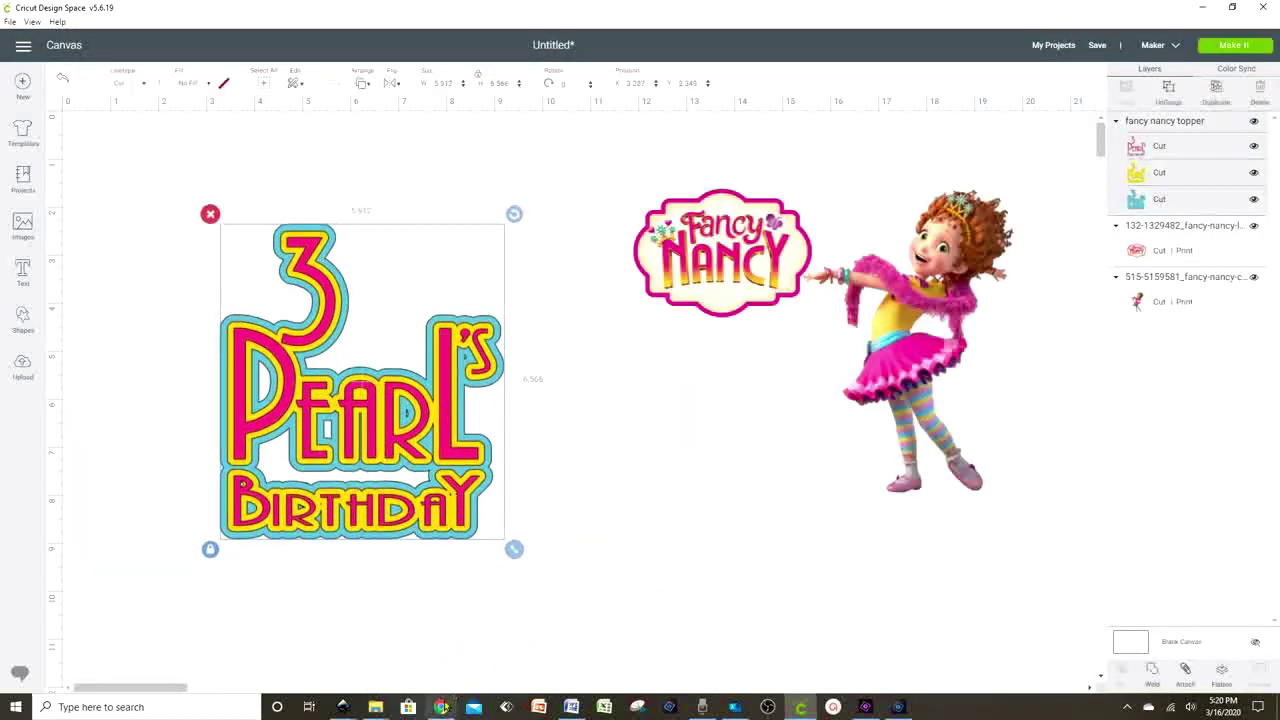
Switch to Chrome and search Google Images for "Fancy Nancy png Hd"
click(441, 706)
drag(244, 82, 70, 75)
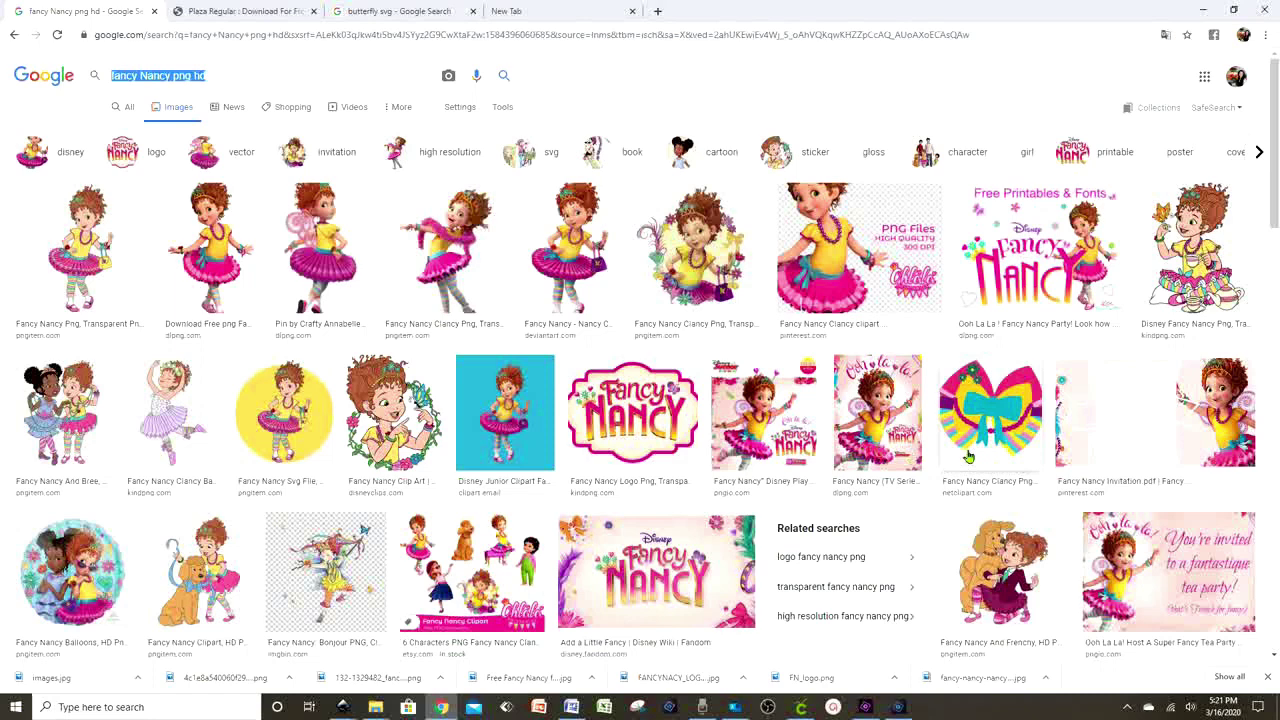
key(BackSpace)
text(Fa)
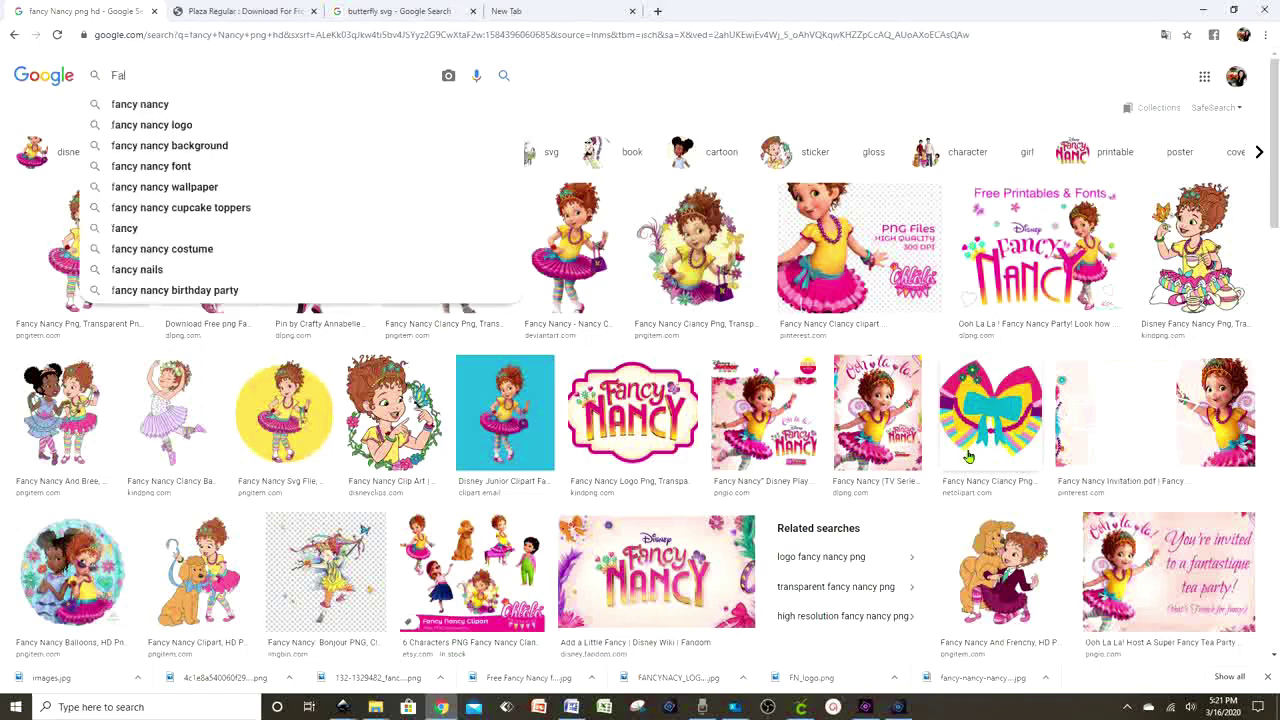
text(ncy Nancy )
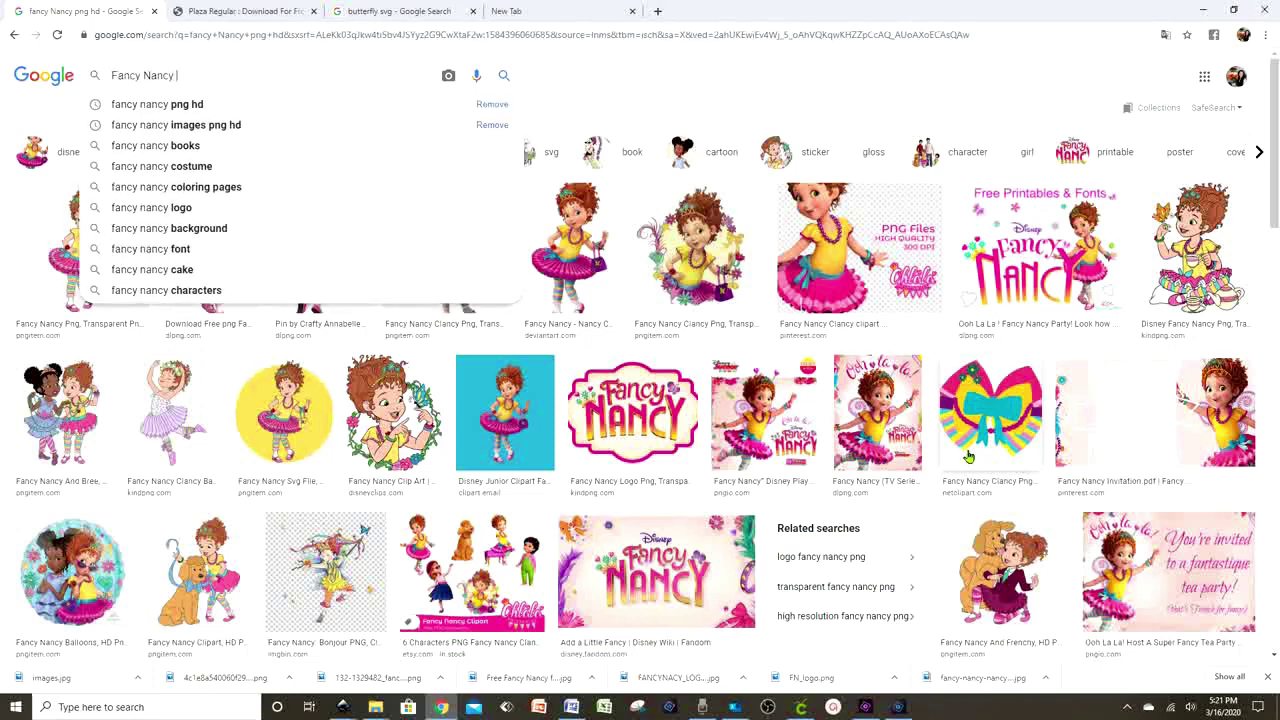
text(png Hd)
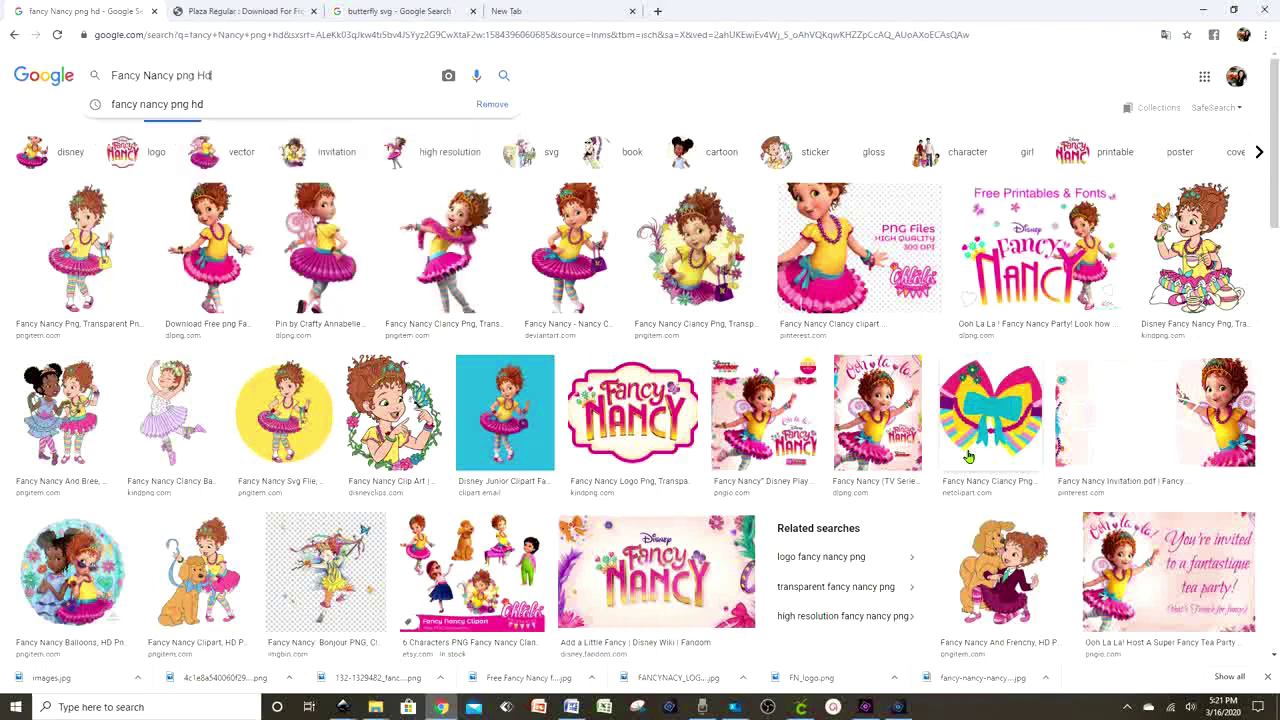
key(Return)
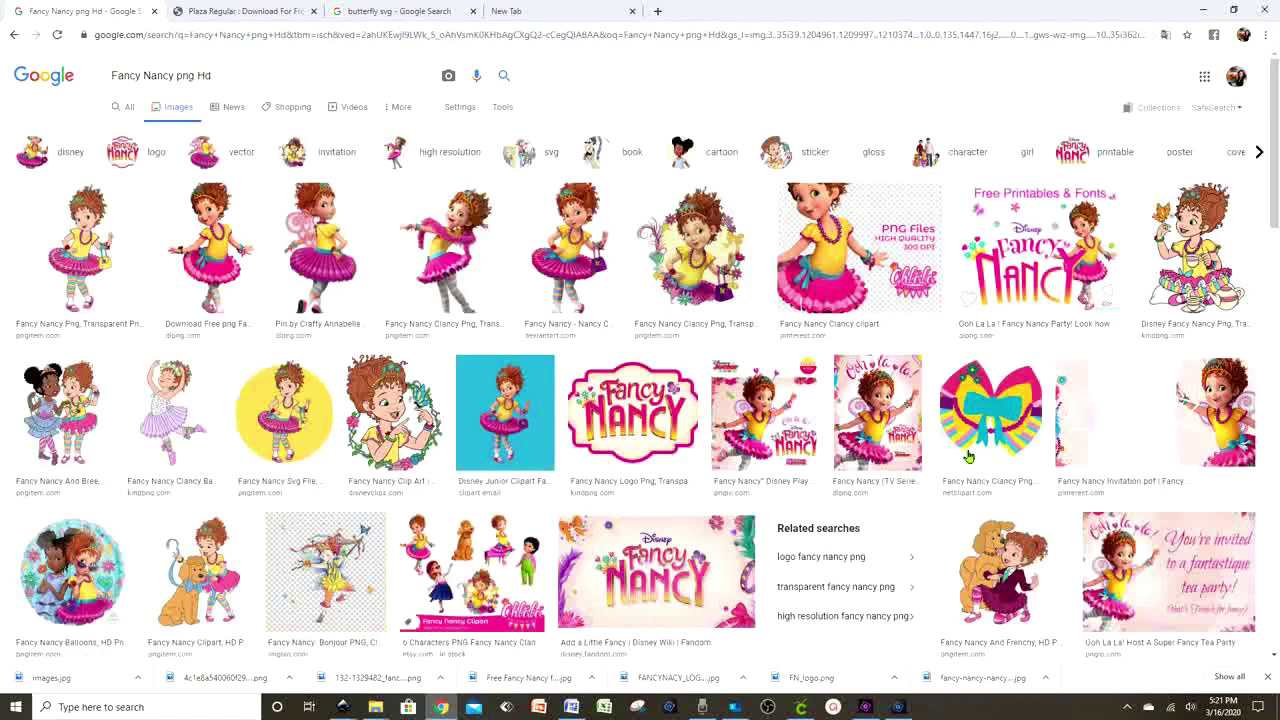
Open the Fancy Nancy picture with the butterfly and teacup from the Google Images results and save the image
scroll(617, 316, down, 1)
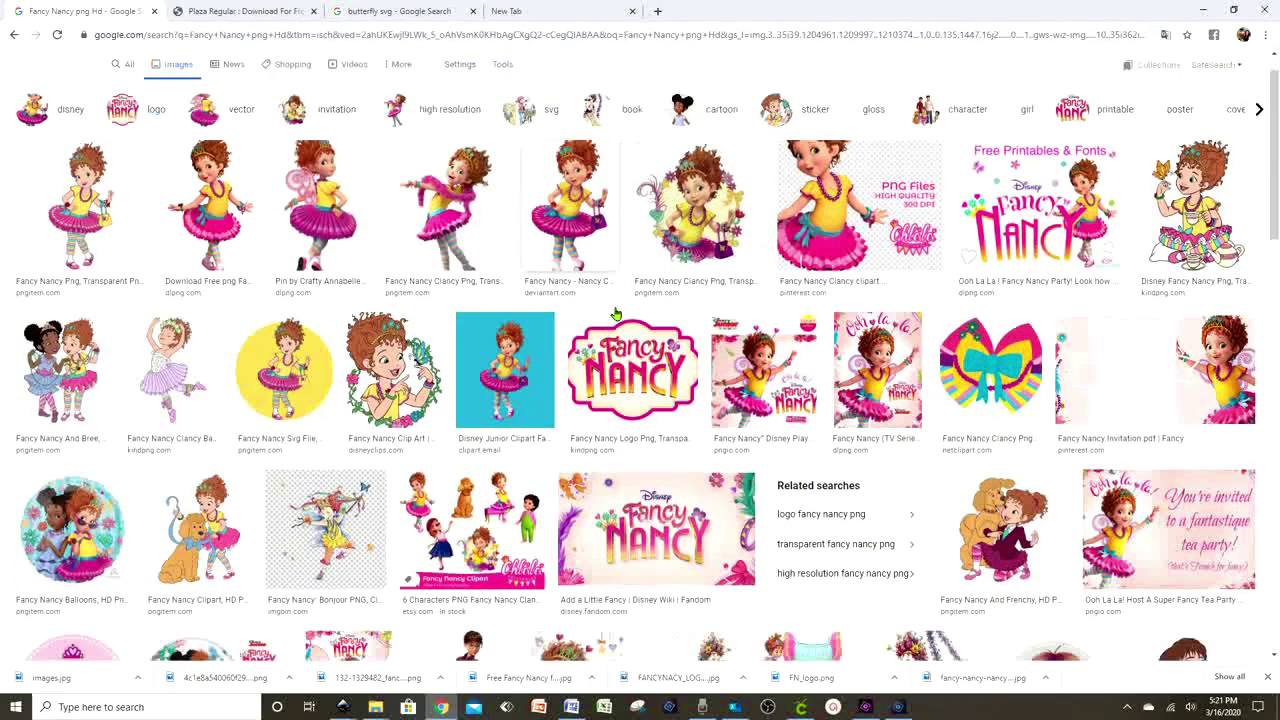
scroll(617, 316, up, 1)
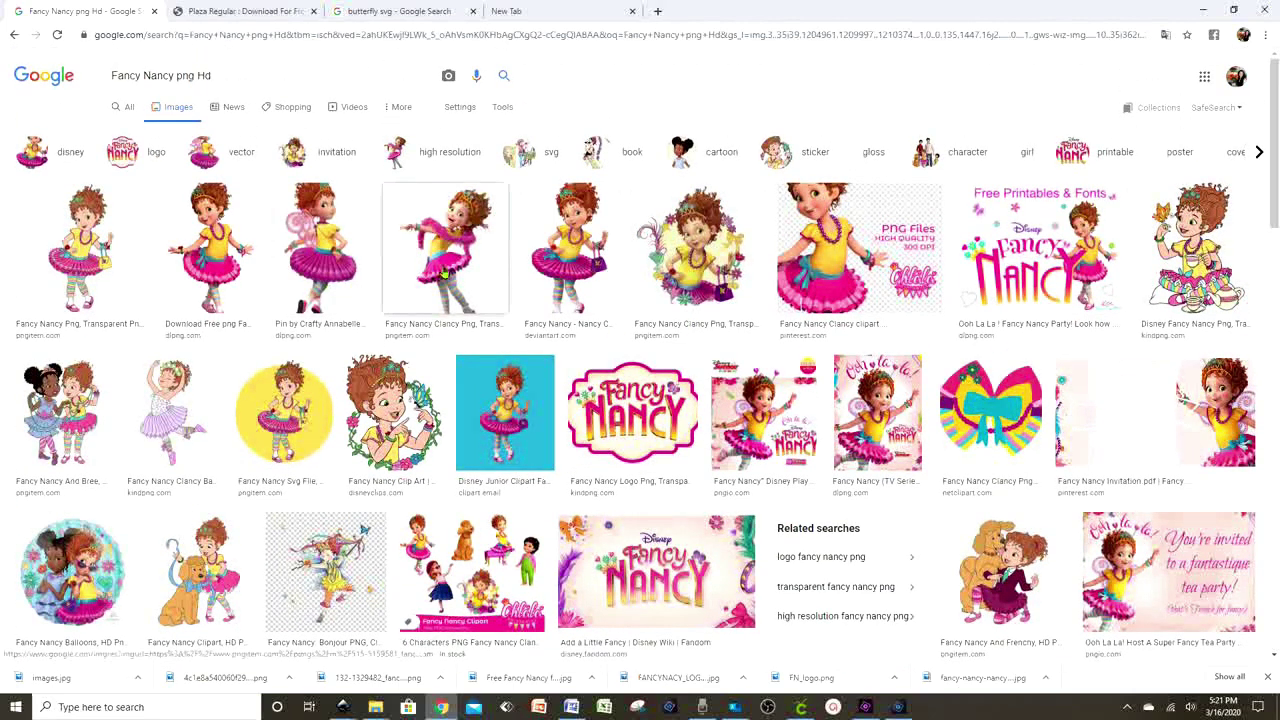
click(443, 271)
click(443, 271)
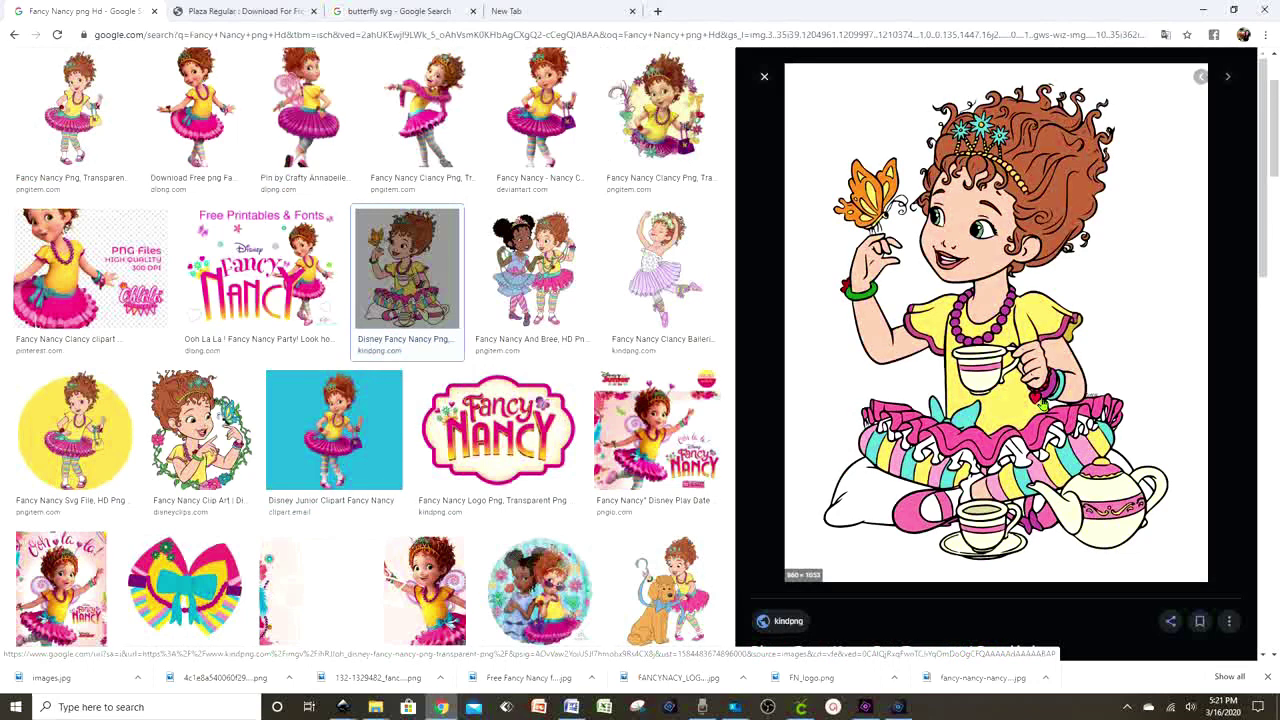
right_click(967, 285)
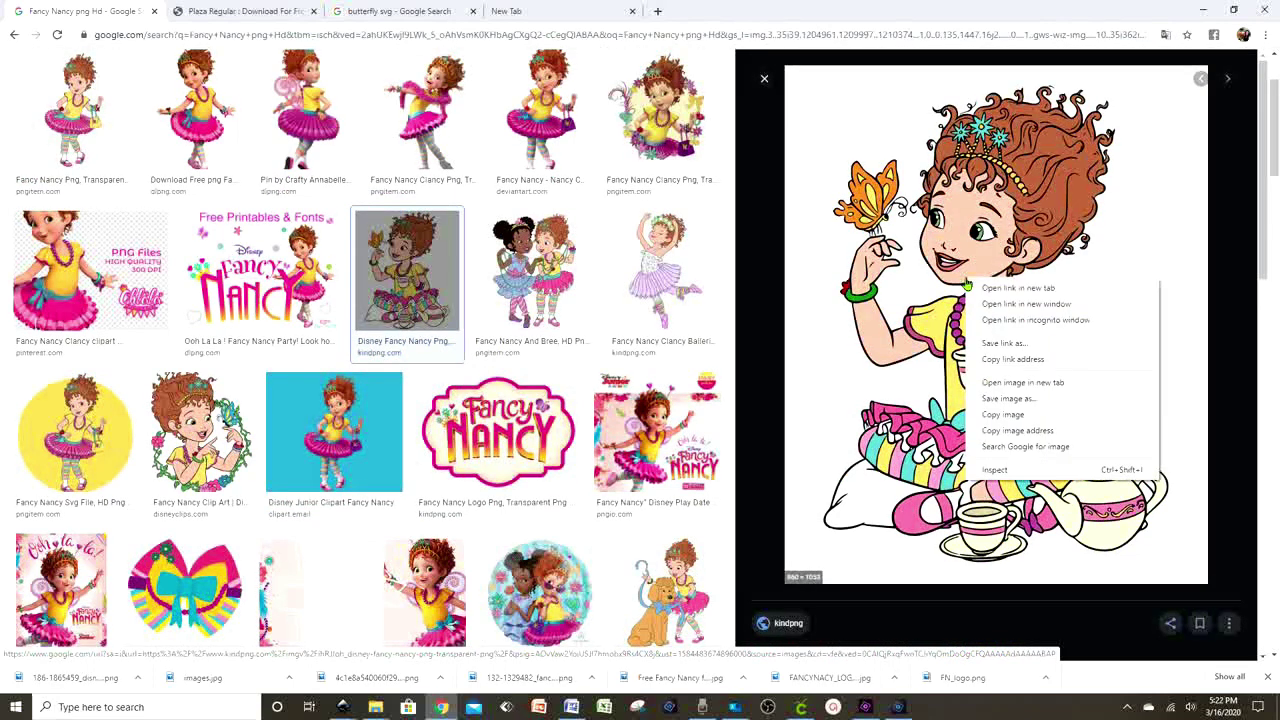
click(1027, 403)
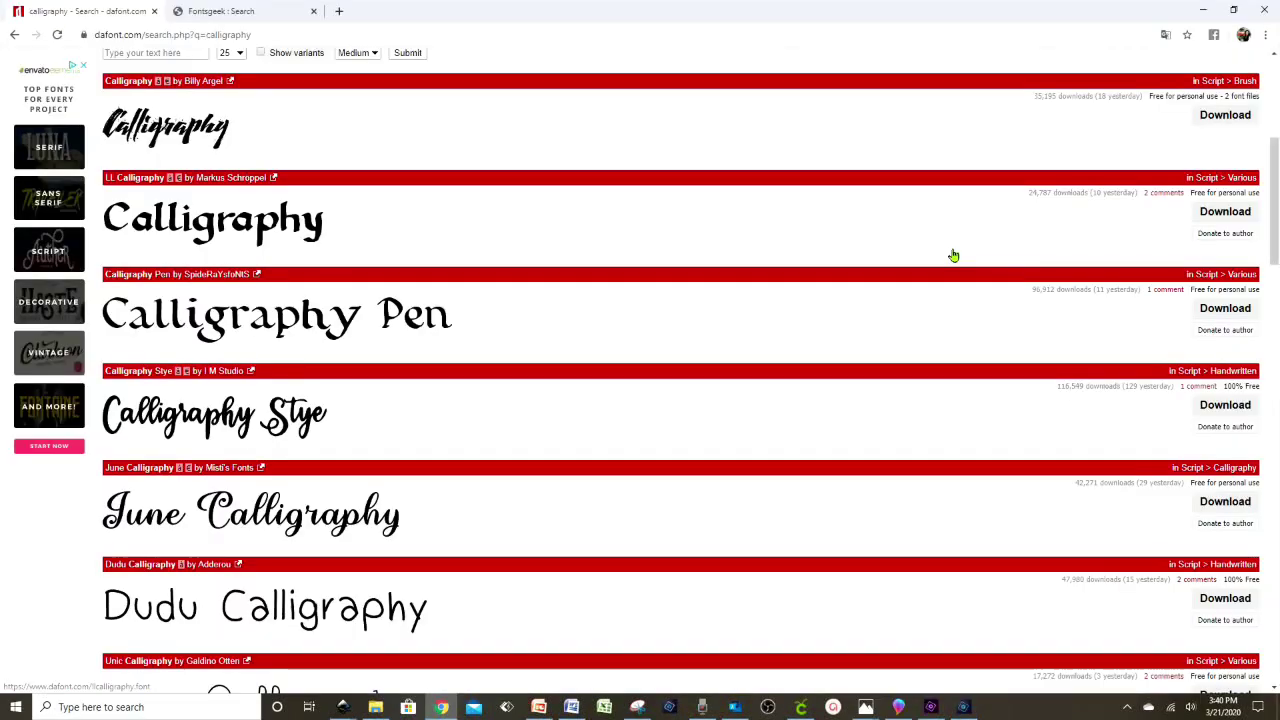
Review the calligraphy fonts on DaFont and the plaza fonts on Fontsgeek
scroll(426, 429, up, 3)
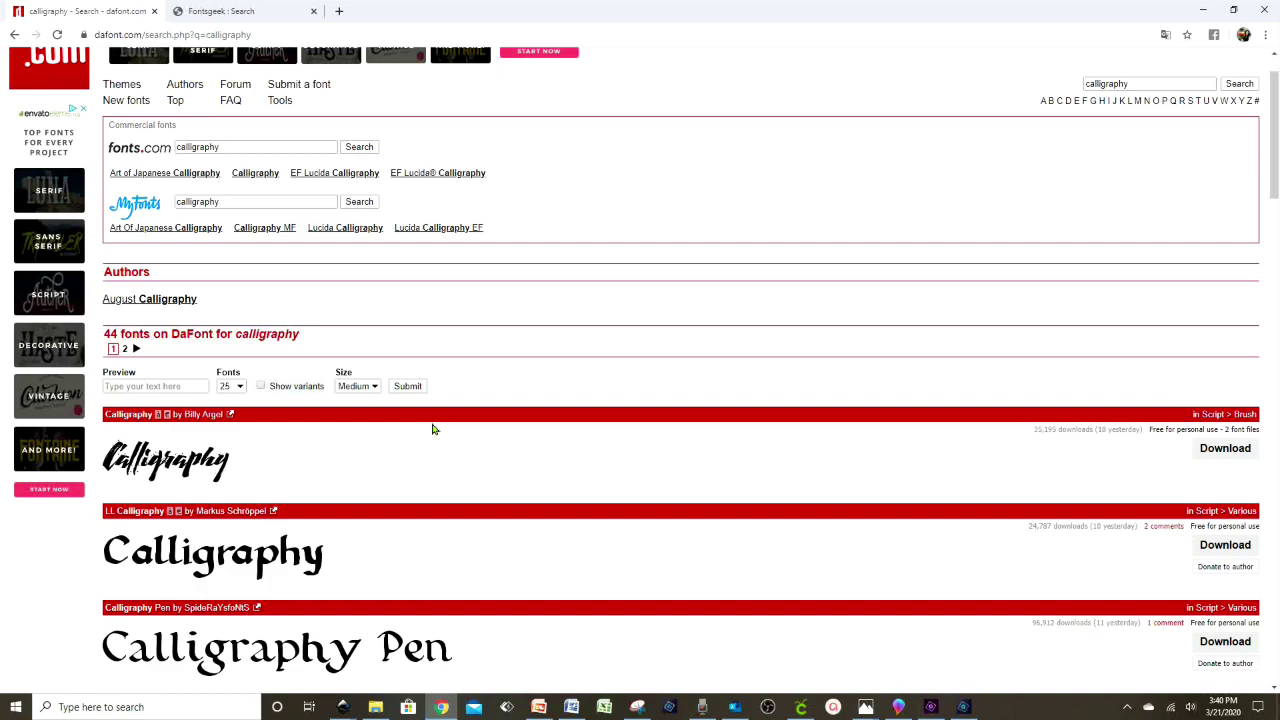
scroll(697, 409, down, 1)
scroll(370, 470, down, 1)
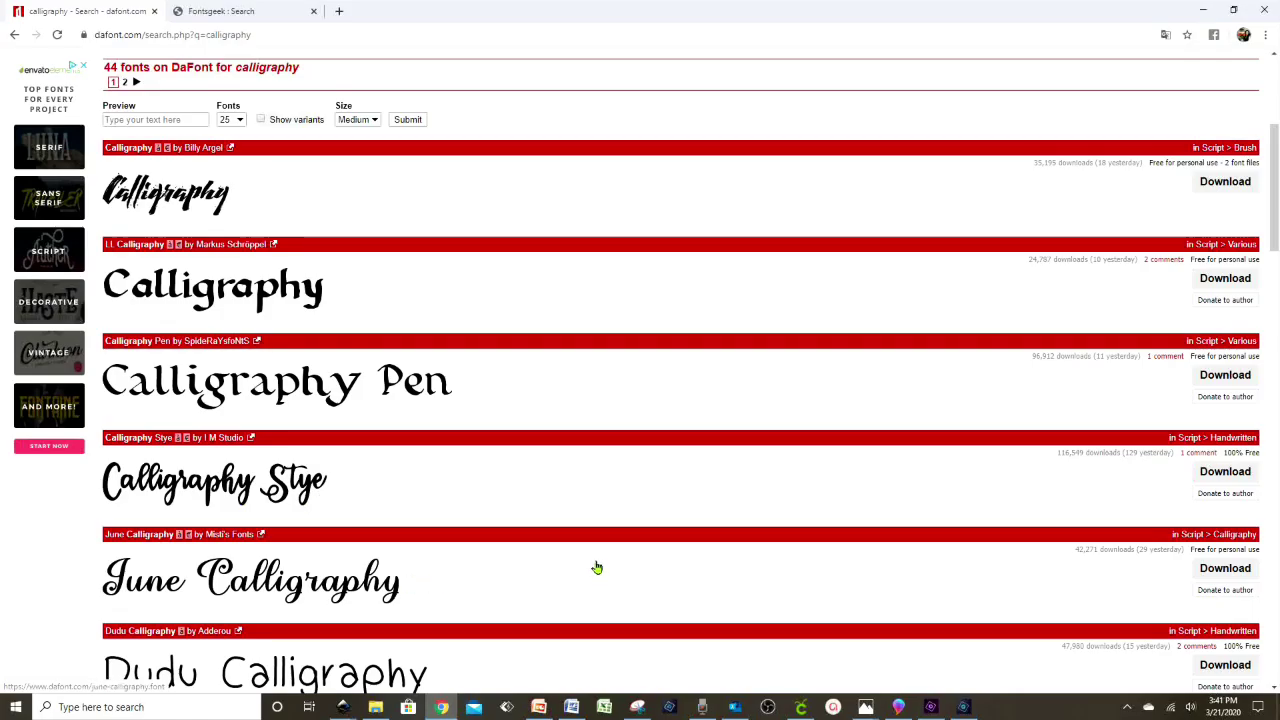
key(ctrl+Tab)
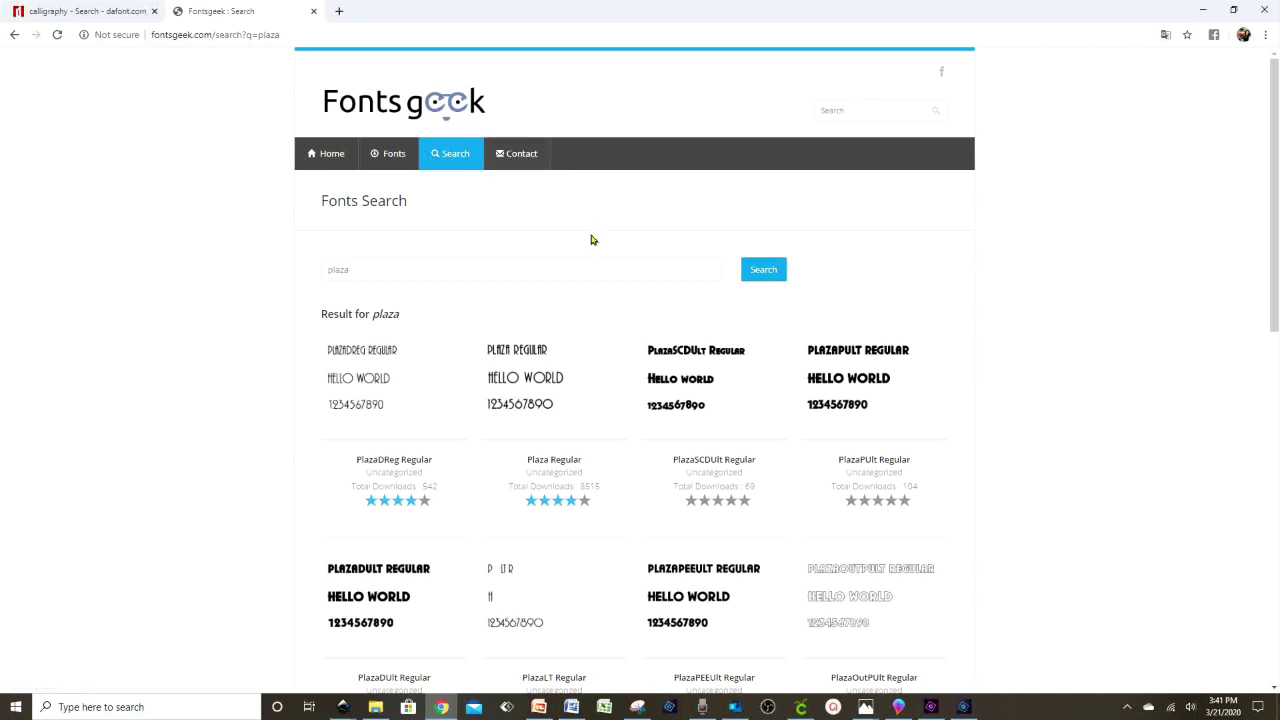
scroll(591, 240, down, 1)
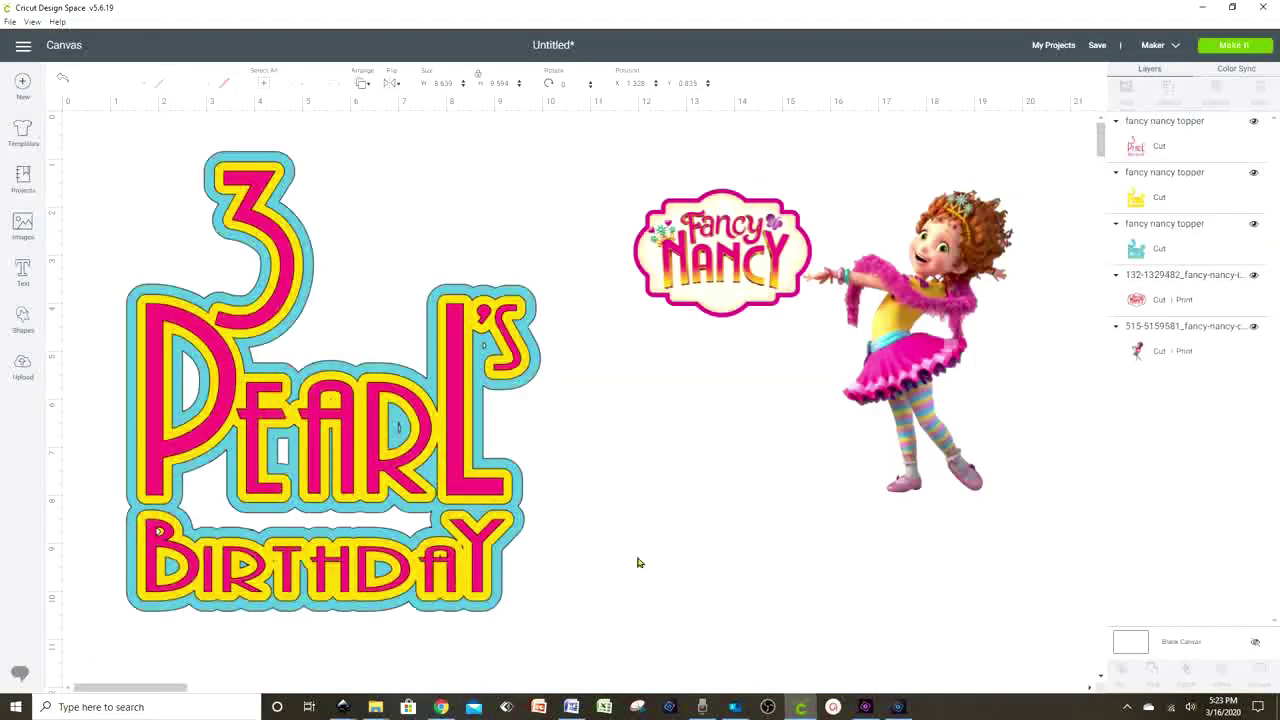
Move the pink lettering off the stacked outlines in Cricut Design Space and hide the tiny inner contours of the yellow outline
drag(455, 495, 900, 527)
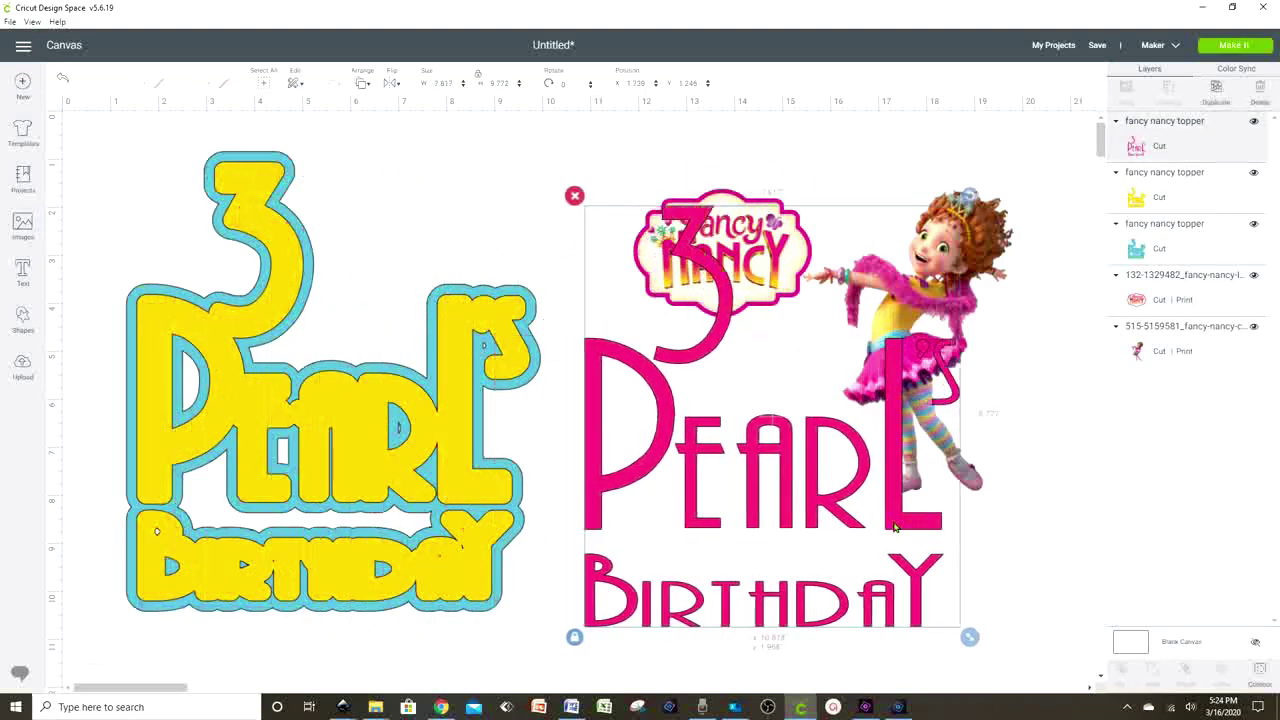
click(383, 490)
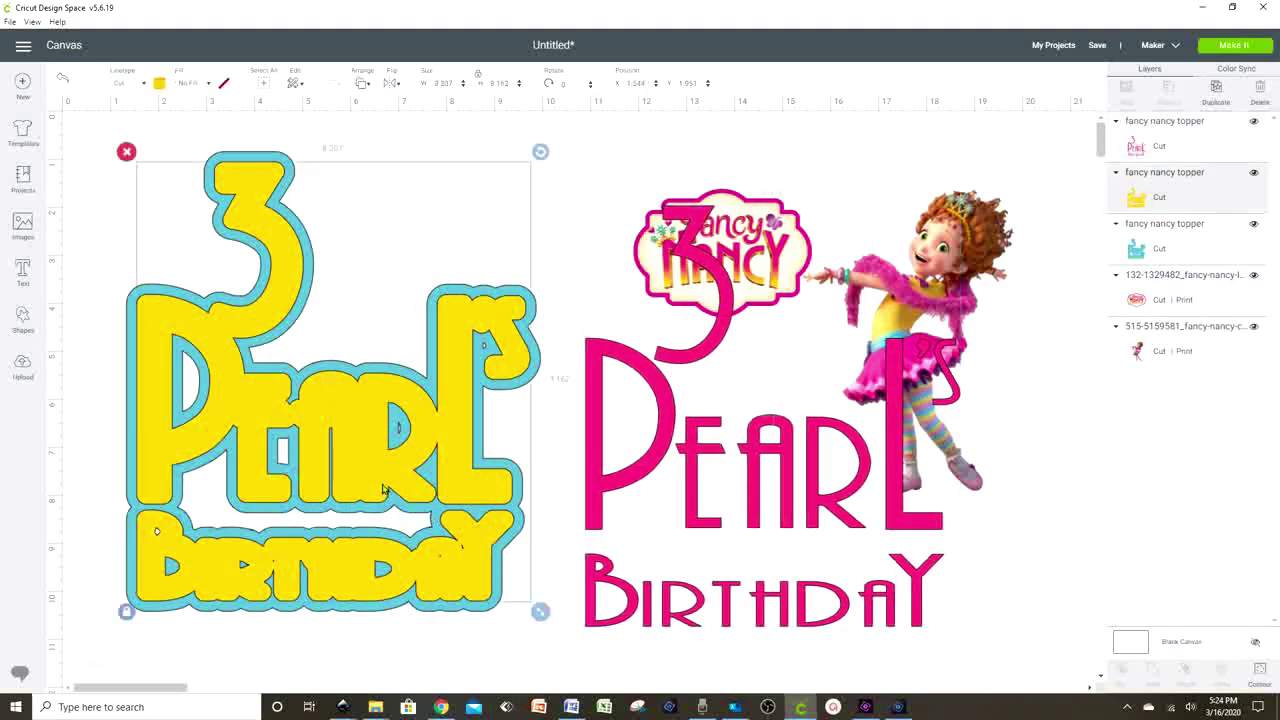
click(1264, 671)
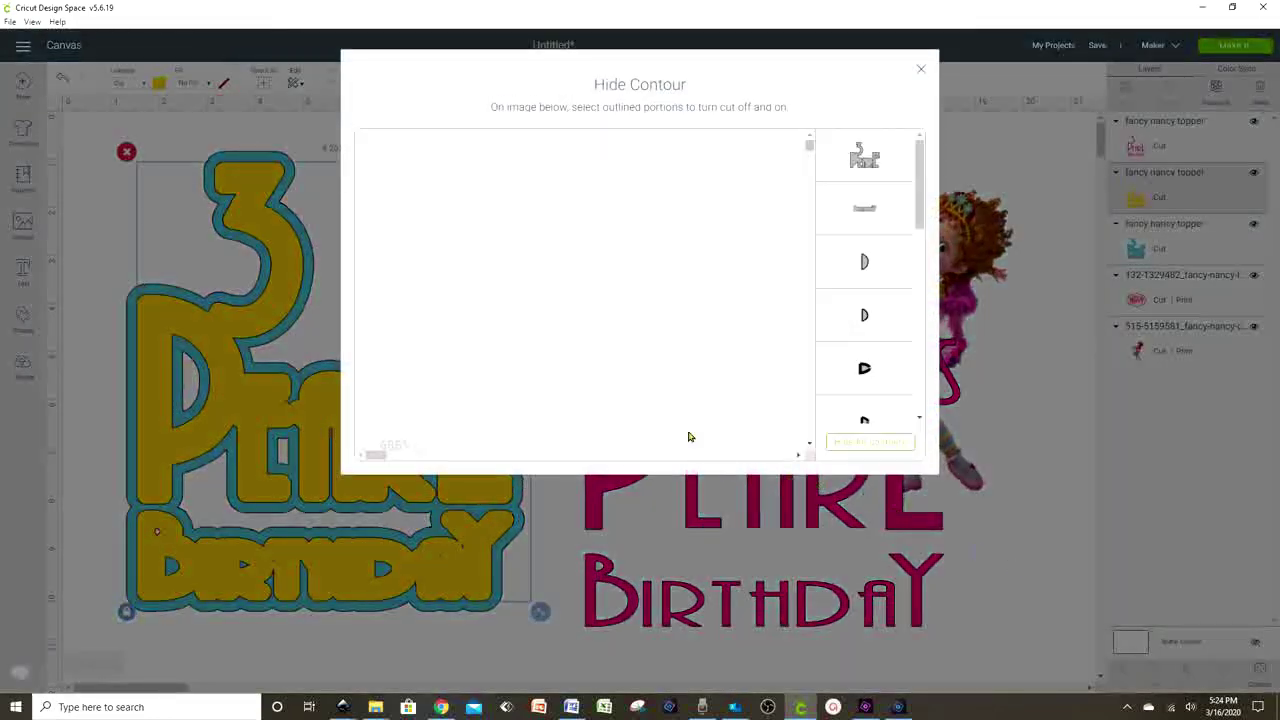
drag(920, 191, 918, 426)
scroll(925, 353, up, 1)
drag(925, 353, 924, 224)
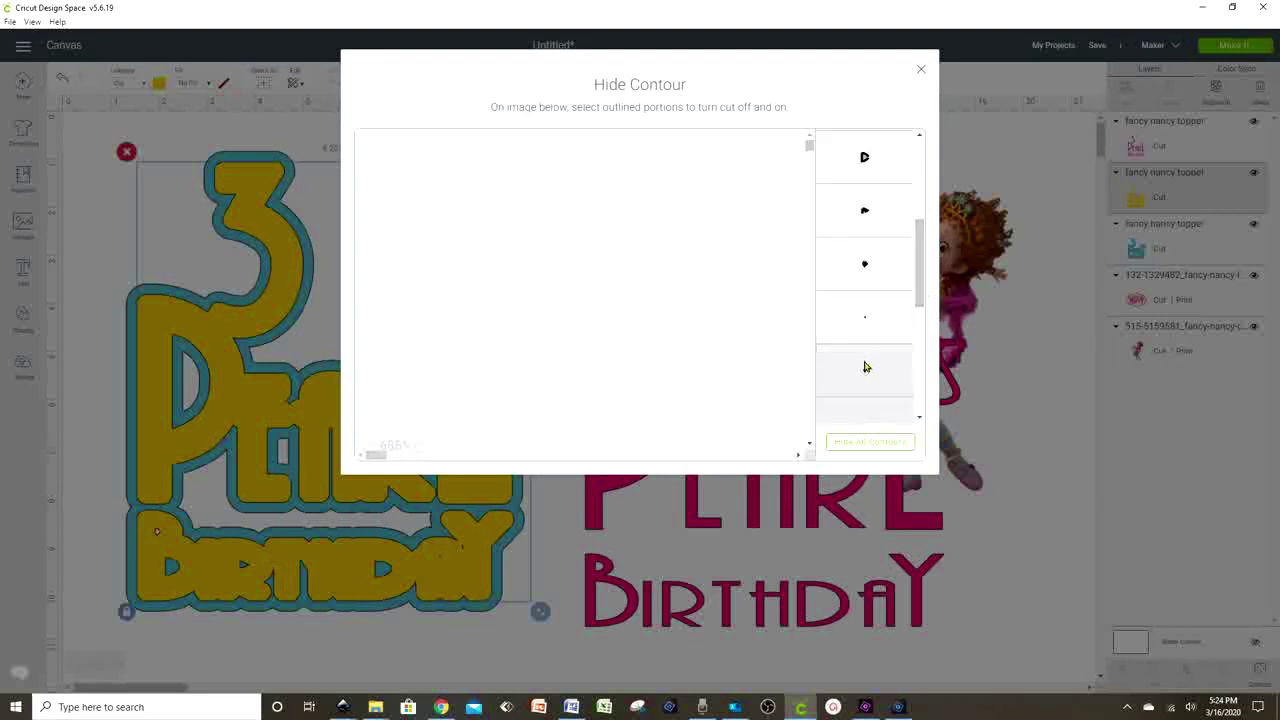
drag(922, 282, 921, 252)
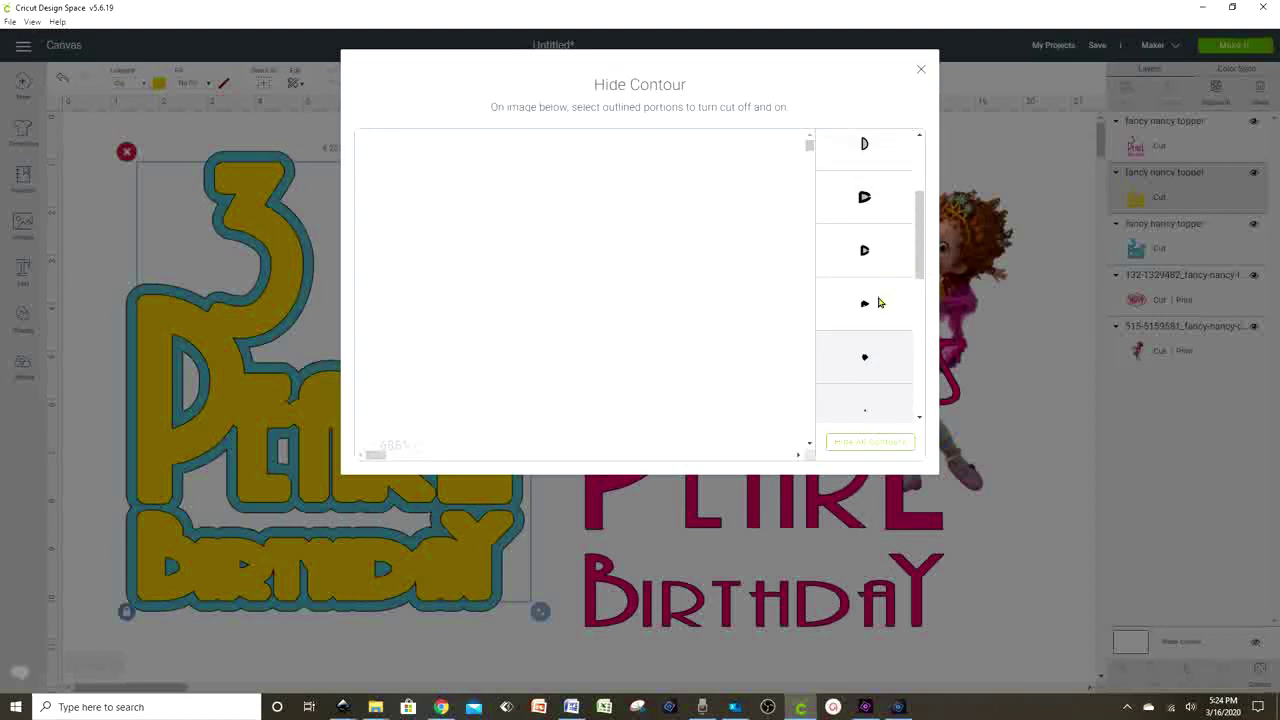
click(447, 648)
Move the yellow outline off the cyan one and hide the cyan outline's small stray inner contours
drag(339, 443, 809, 468)
click(326, 453)
drag(326, 453, 316, 463)
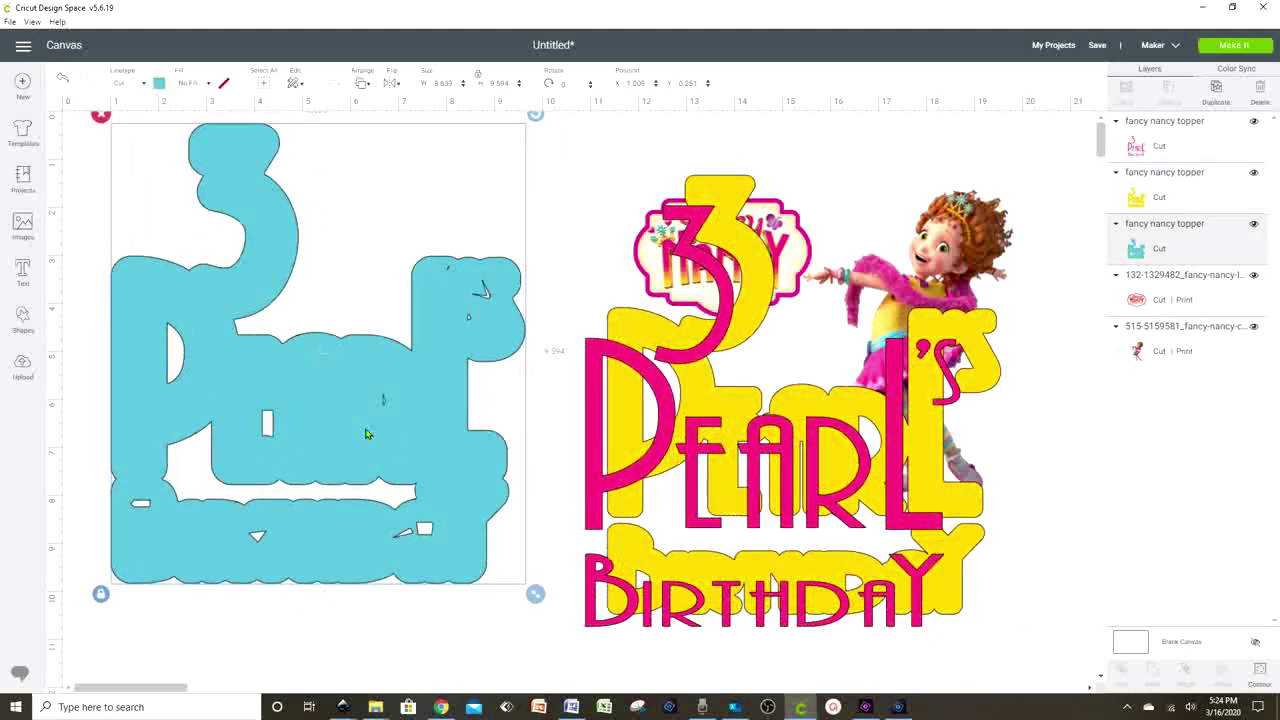
click(1261, 670)
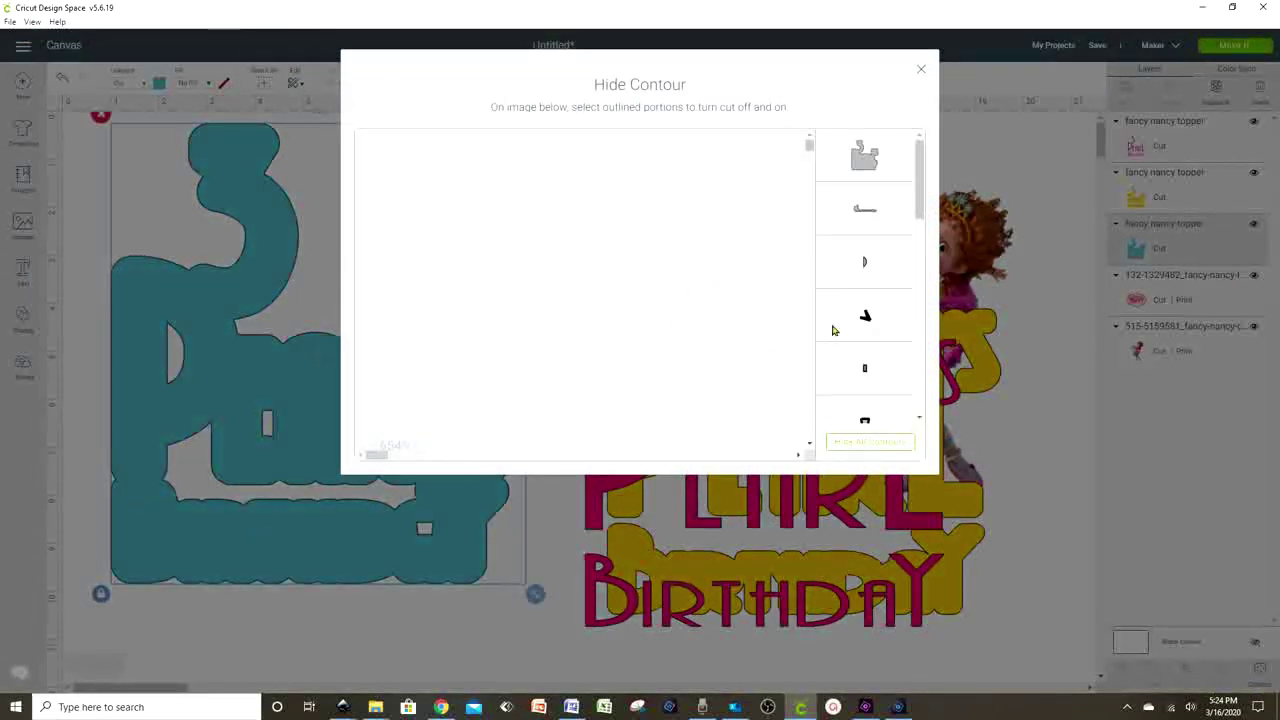
click(371, 449)
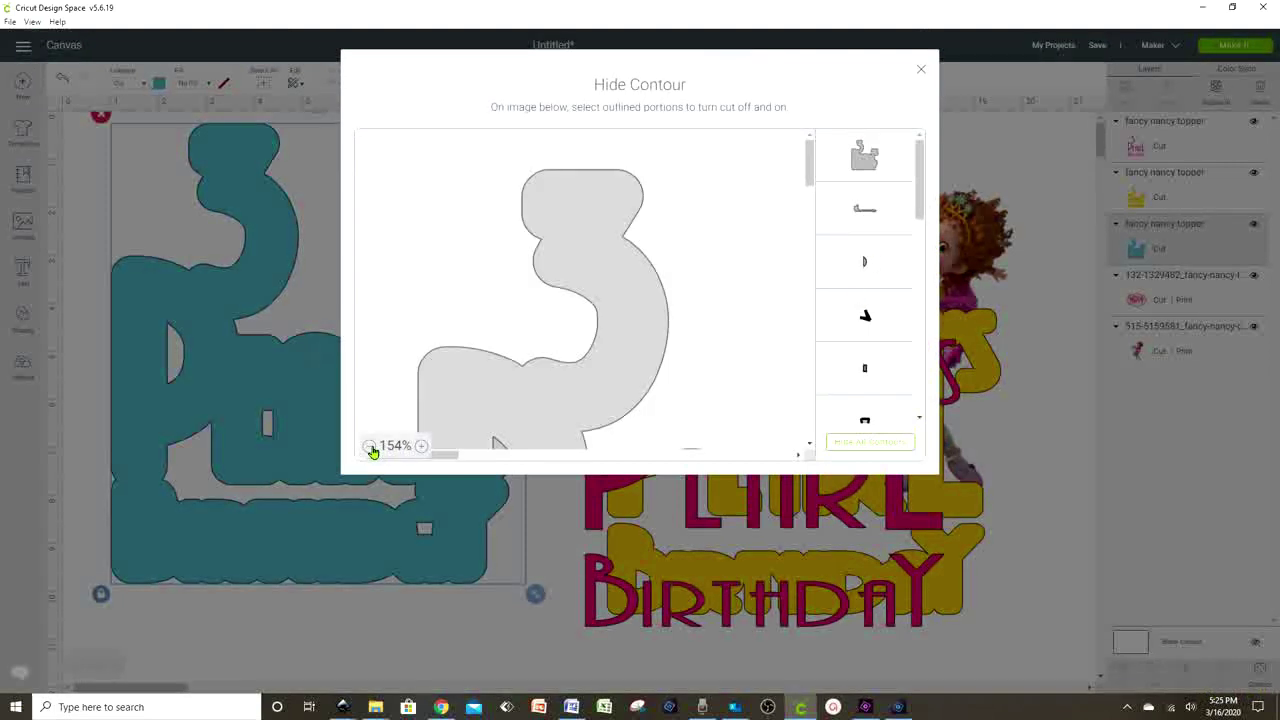
click(371, 449)
click(371, 449)
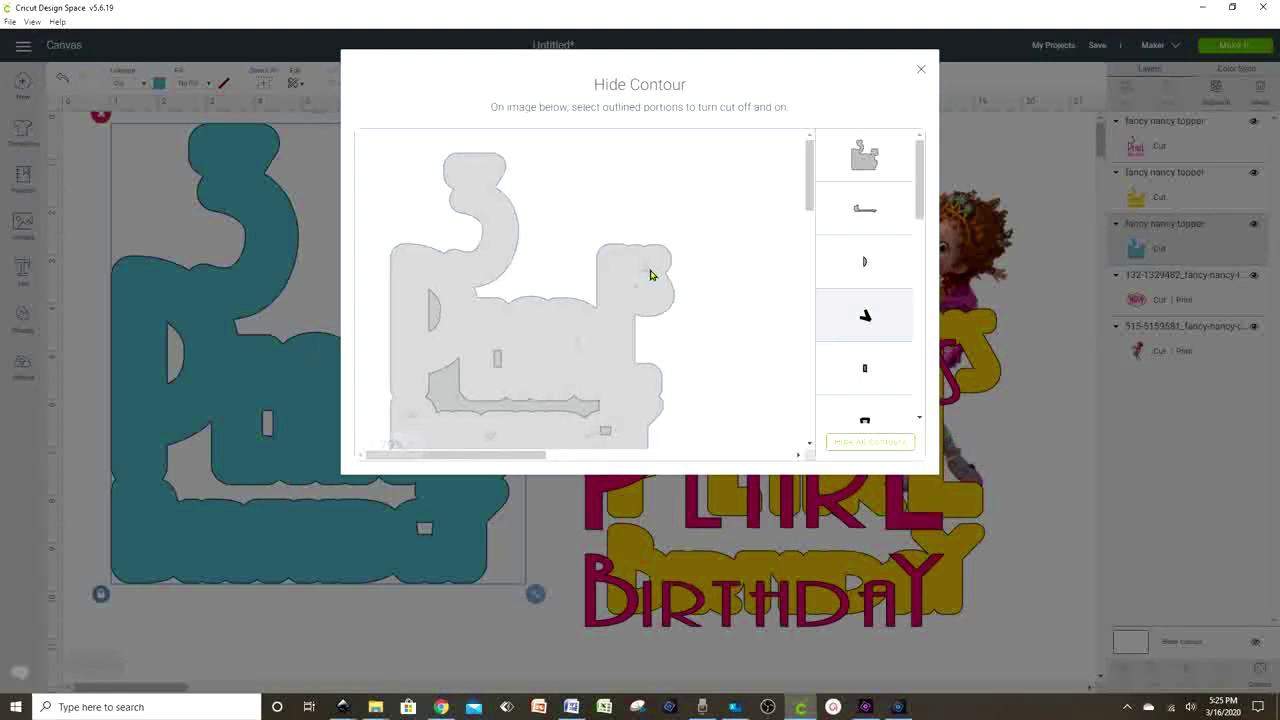
click(489, 630)
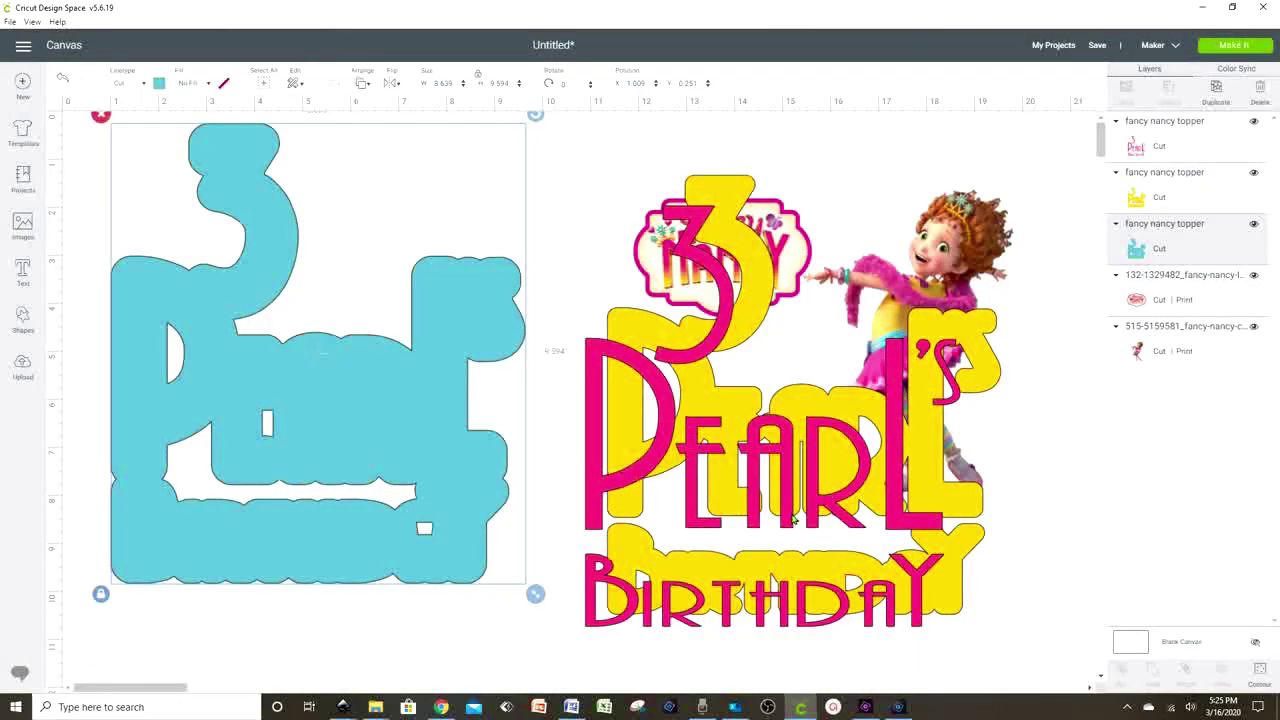
Stack the yellow outline and the pink lettering back in place on top of the cyan outline
drag(666, 488, 477, 469)
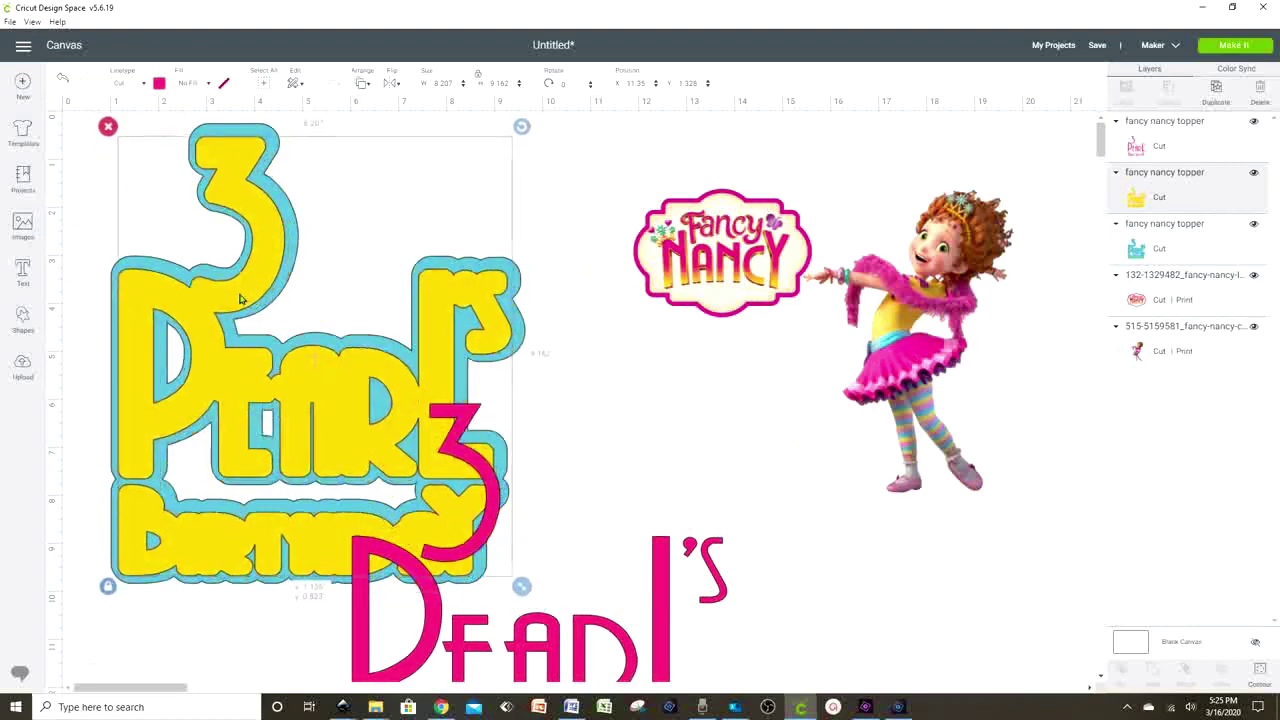
drag(540, 620, 283, 369)
click(604, 512)
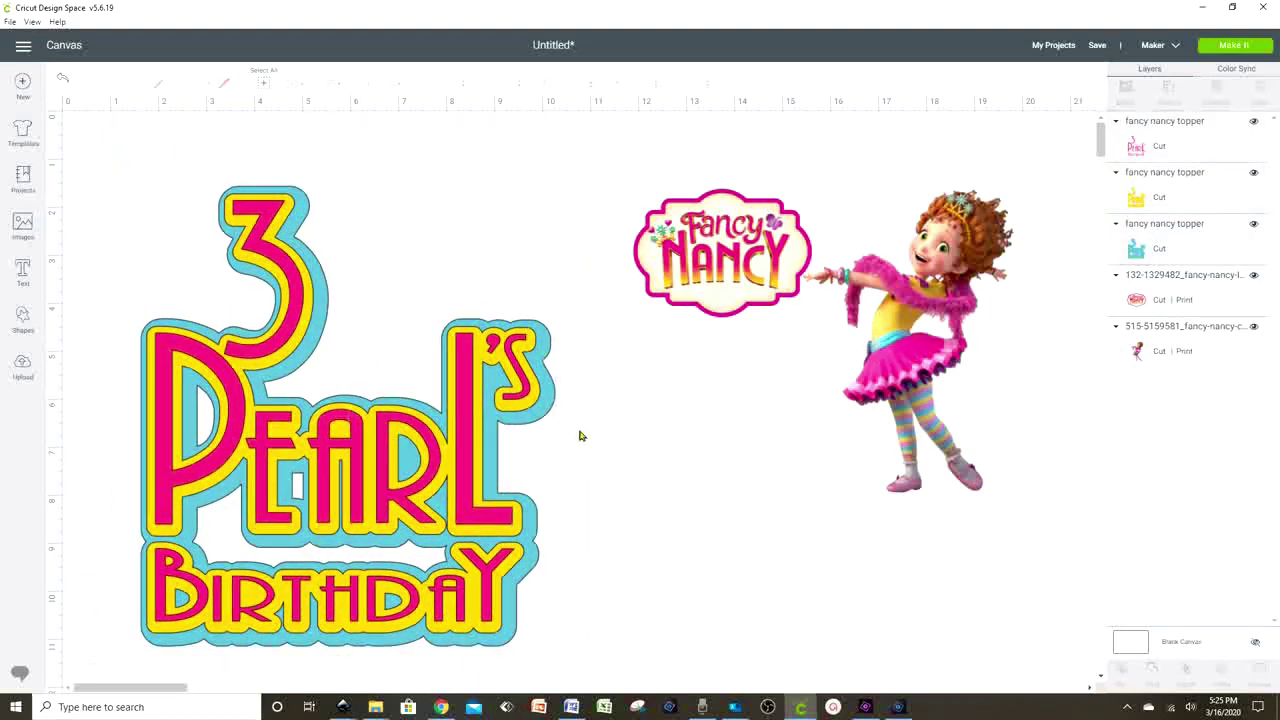
Recolor the cyan outline layer to a lighter aqua shade
click(548, 430)
click(159, 83)
click(190, 227)
click(245, 348)
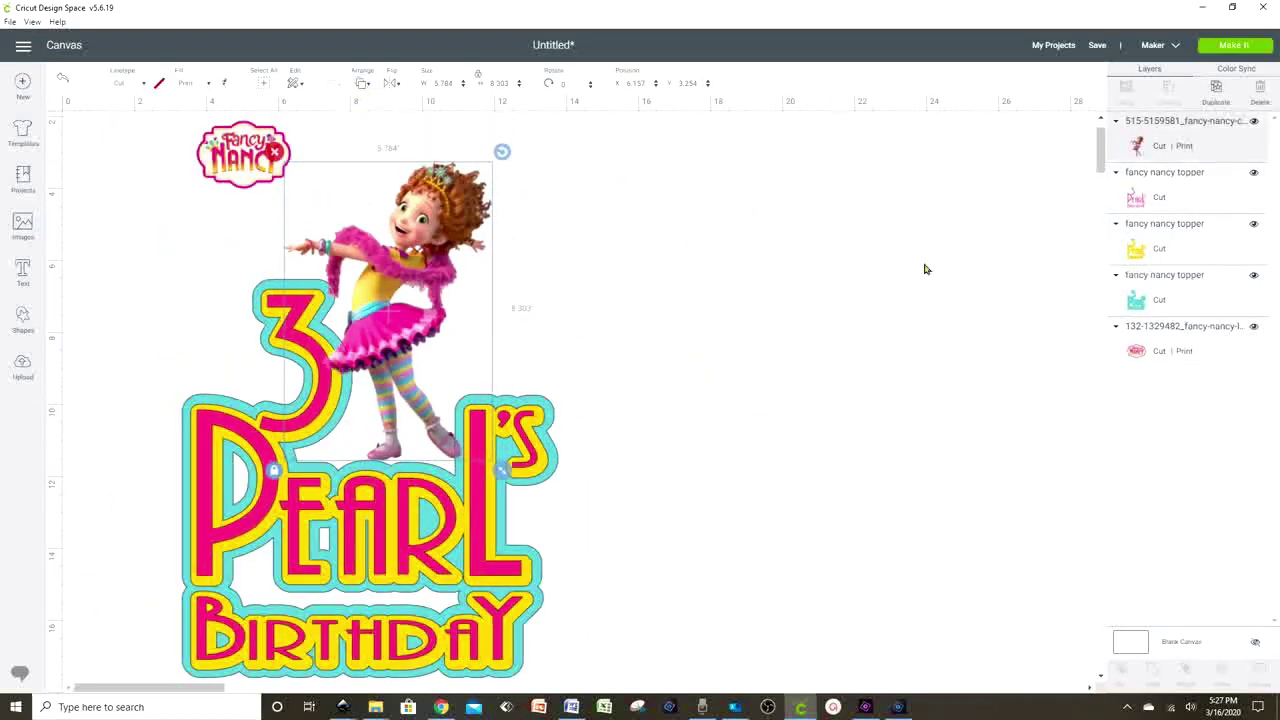
Move the Fancy Nancy logo down to the dancing figure's outstretched hand, above the number 3
click(743, 357)
drag(243, 155, 293, 240)
click(450, 250)
click(829, 203)
scroll(777, 321, down, 1)
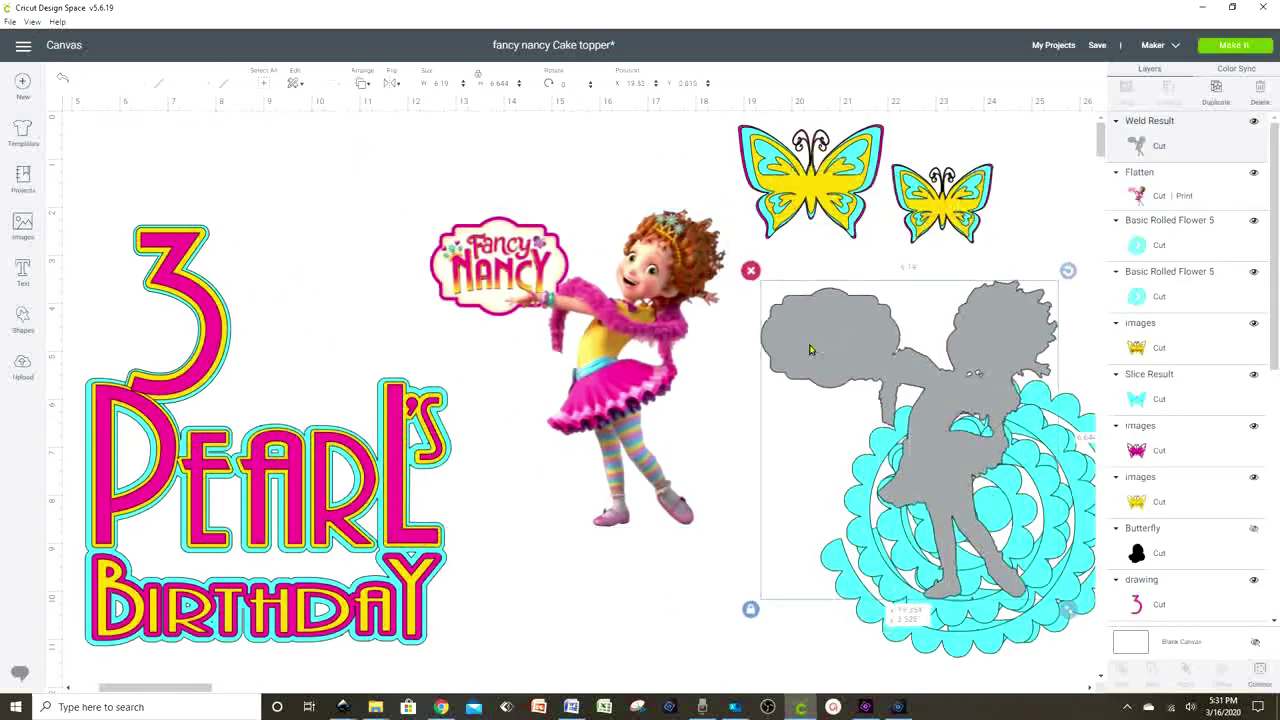
Shift the grey silhouette and the flattened Fancy Nancy image, and undo back to before the silhouette was welded
drag(809, 349, 862, 362)
mouse_move(635, 353)
mouse_down()
mouse_move(595, 333)
mouse_move(644, 337)
mouse_up()
key(ctrl+z)
key(ctrl+z)
Duplicate the flattened Fancy Nancy image, place one copy over the birthday lettering, and unflatten the other into separate figure and logo
click(628, 316)
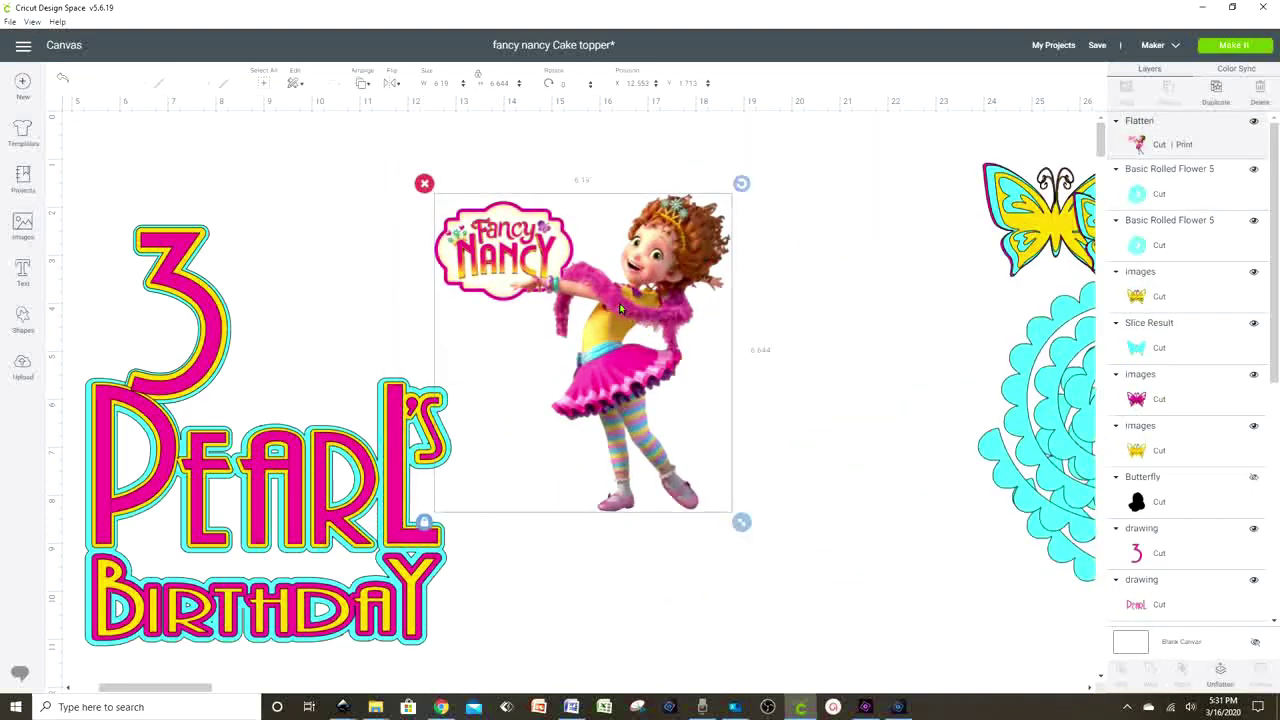
right_click(620, 310)
click(679, 428)
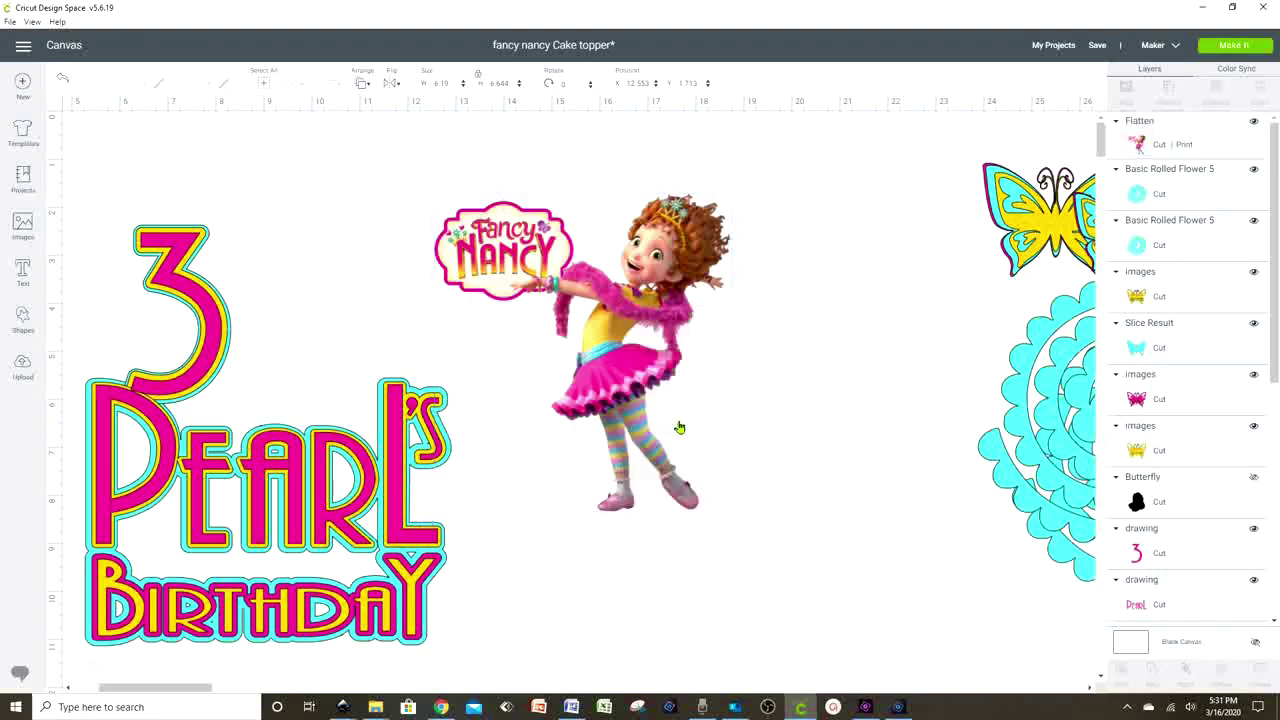
drag(628, 367, 338, 290)
key(ctrl+z)
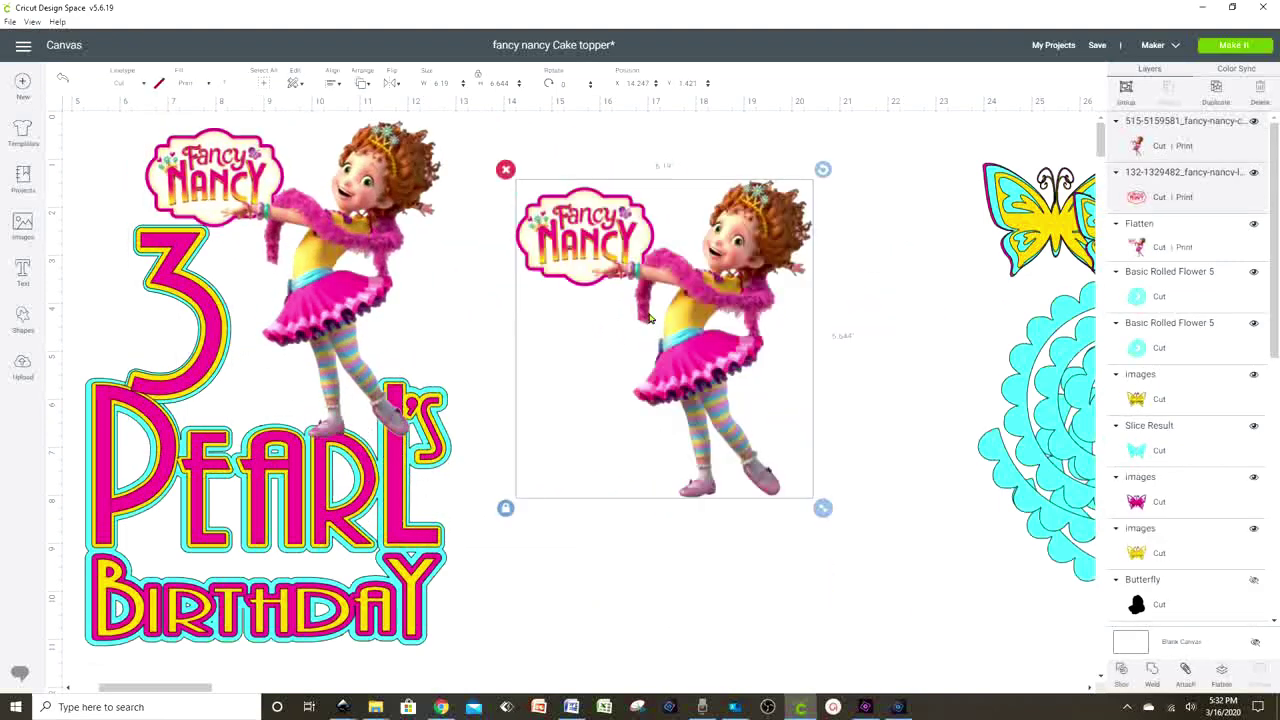
Select the separate figure and logo beside the lettering and weld them into one silhouette
click(892, 446)
click(570, 232)
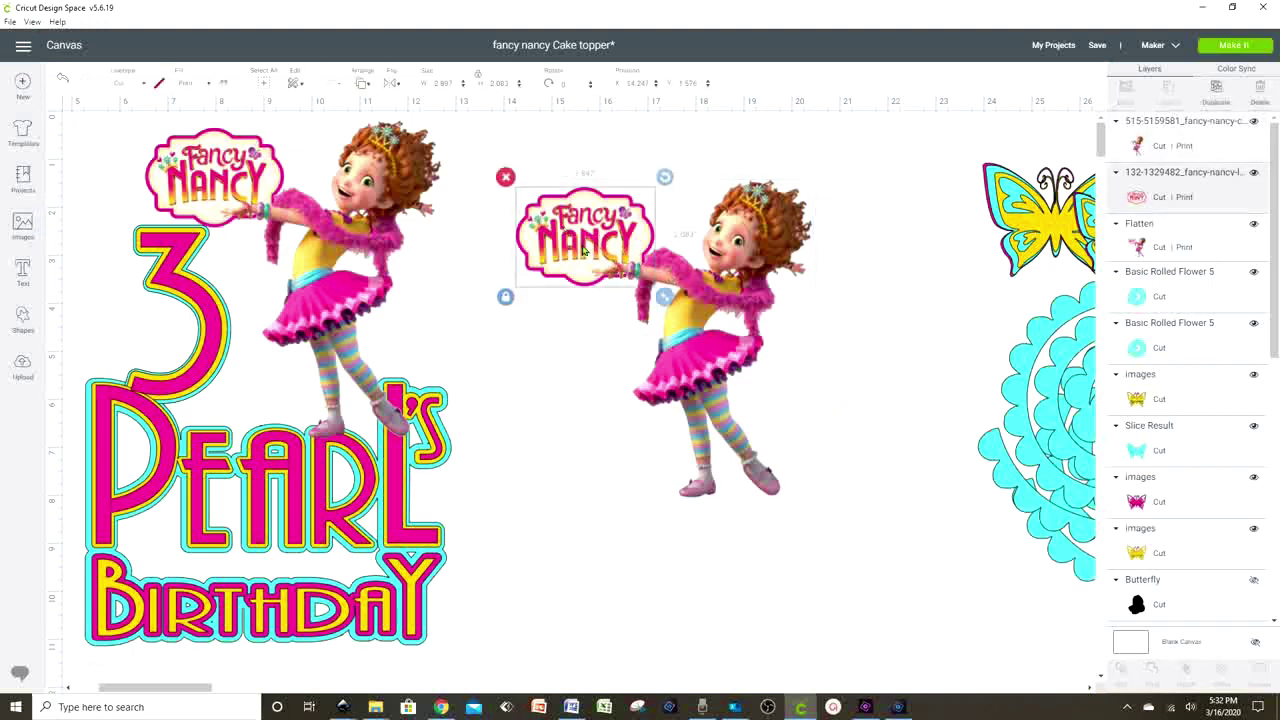
click(725, 288)
key(ctrl+z)
click(732, 313)
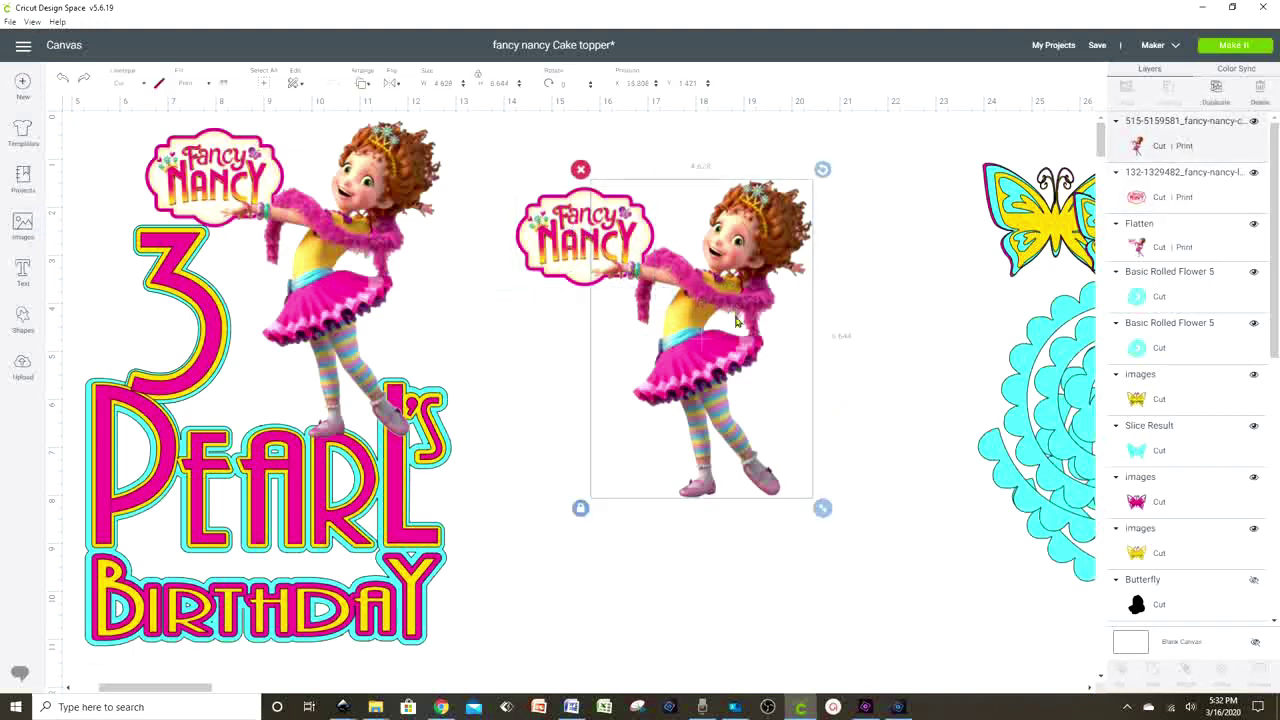
drag(858, 566, 497, 143)
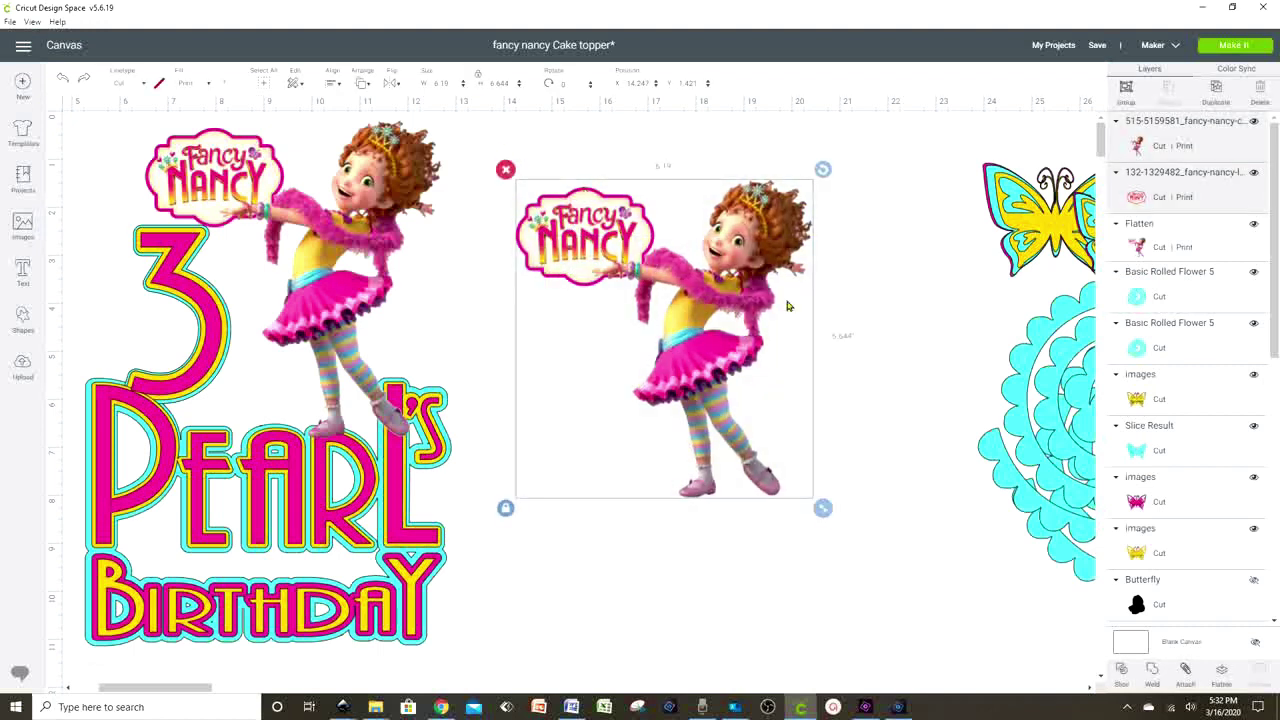
click(1152, 680)
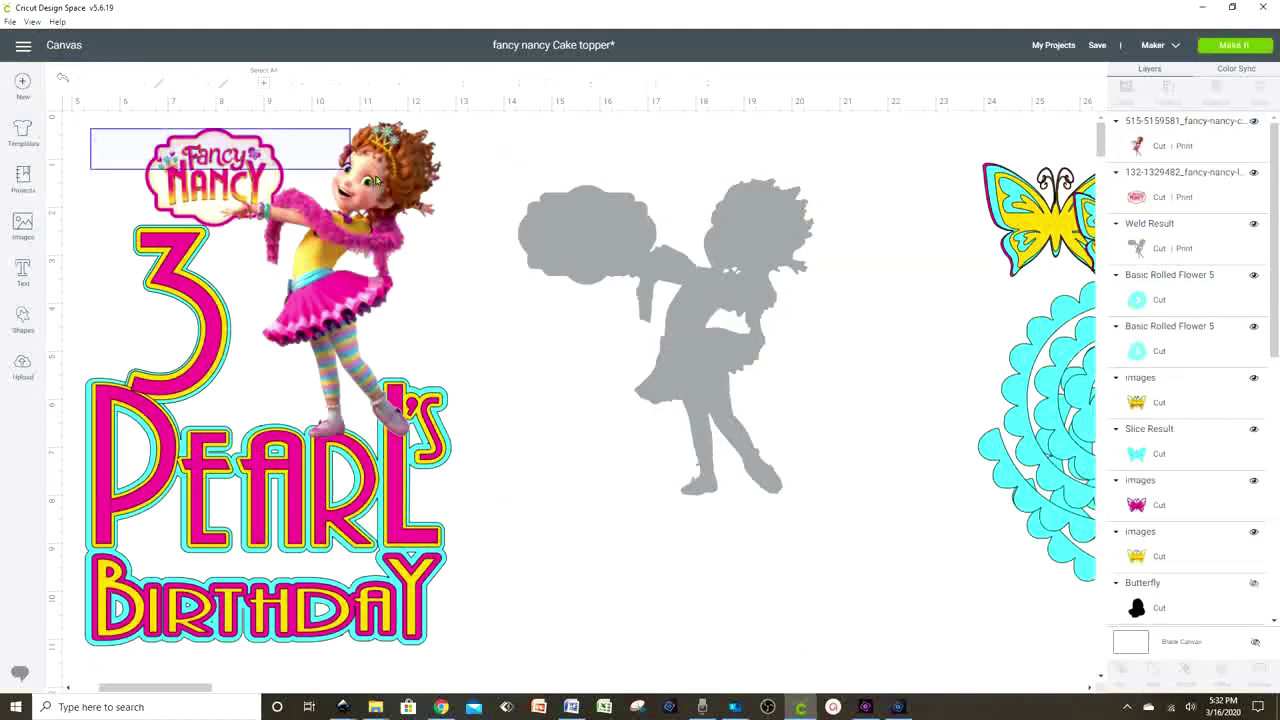
Move the colored figure and logo off the birthday lettering to the empty area below the grey silhouette
click(422, 205)
drag(371, 232, 738, 523)
scroll(847, 433, down, 5)
click(915, 457)
click(634, 332)
click(608, 338)
click(817, 445)
Flatten the colored logo and figure into one printable image and place it over the birthday lettering beside the 3
click(949, 655)
drag(938, 642, 518, 252)
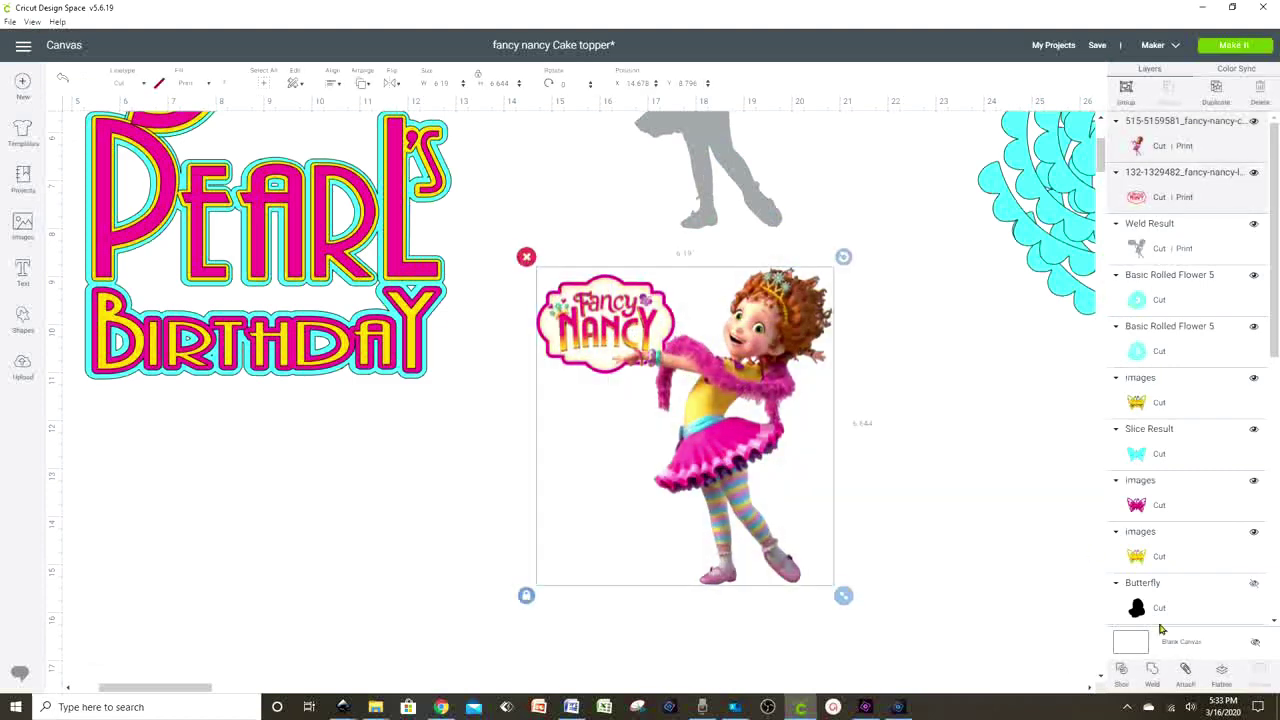
click(1221, 683)
scroll(826, 466, up, 5)
drag(774, 585, 753, 238)
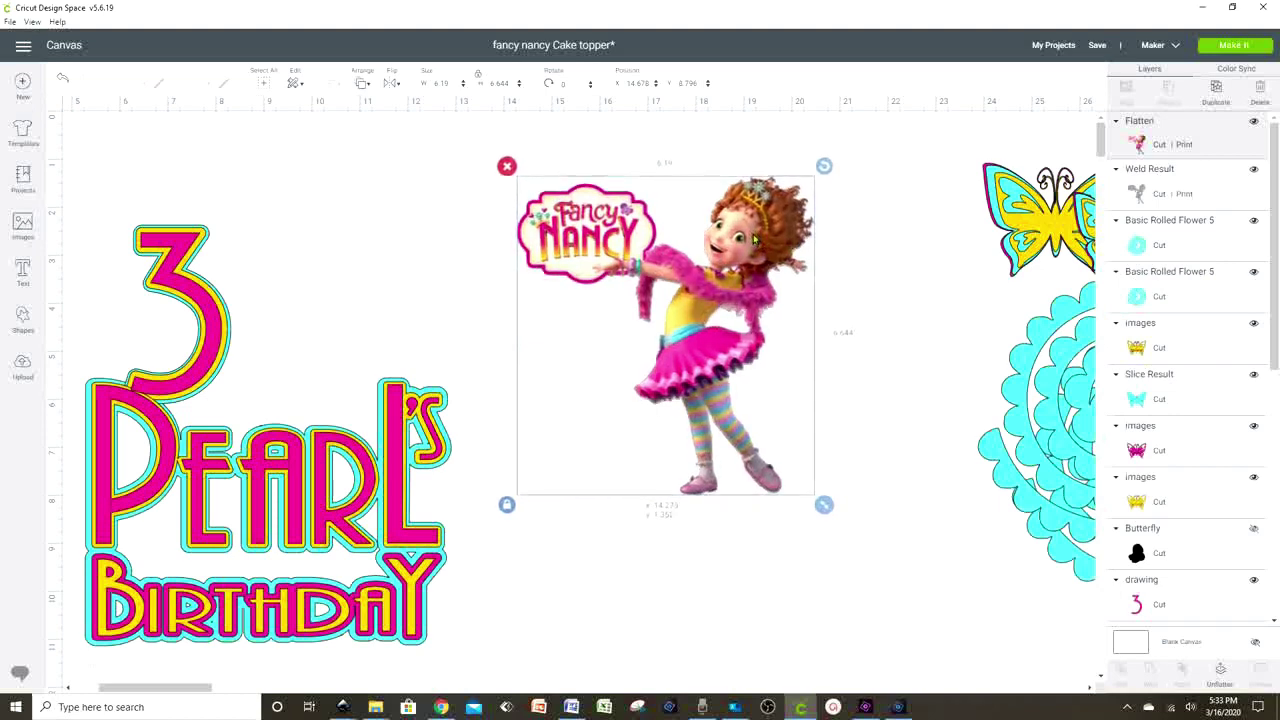
drag(753, 238, 384, 175)
Place the grey silhouette beside the assembled topper and set it to cut only, without a print fill
scroll(952, 260, left, 5)
drag(952, 260, 894, 309)
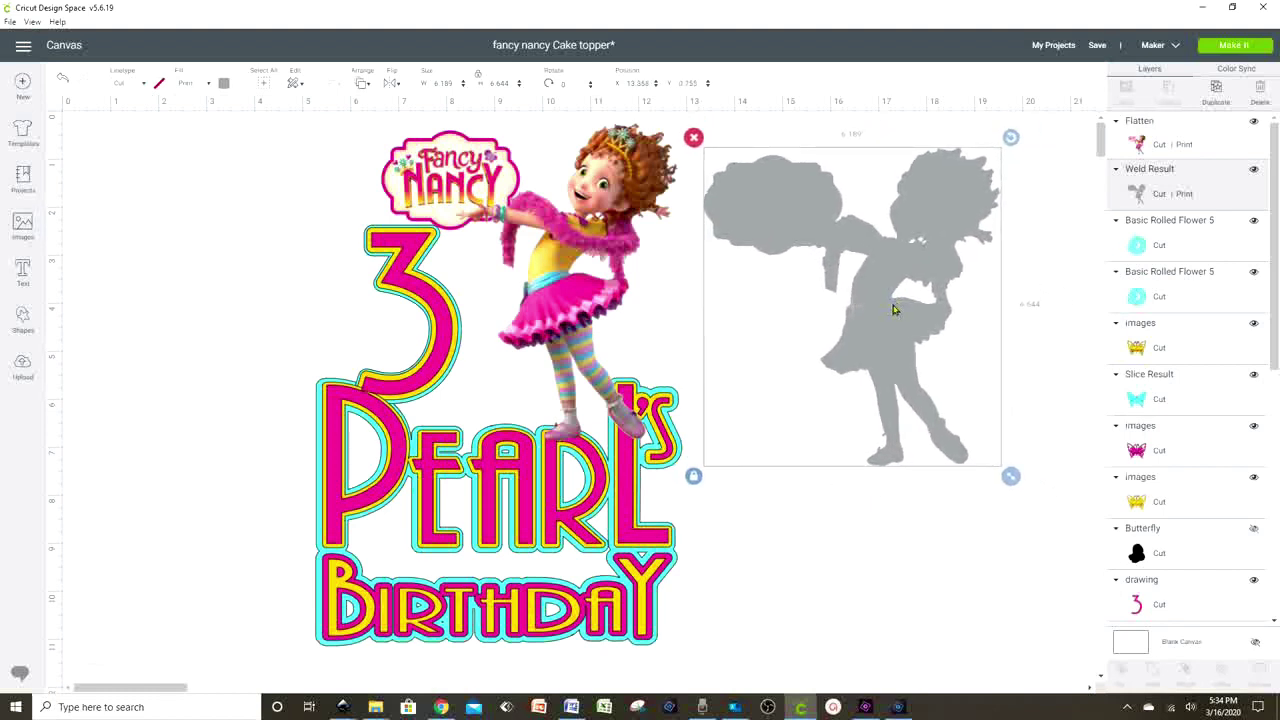
click(143, 84)
click(155, 95)
click(960, 545)
click(881, 307)
drag(883, 307, 919, 334)
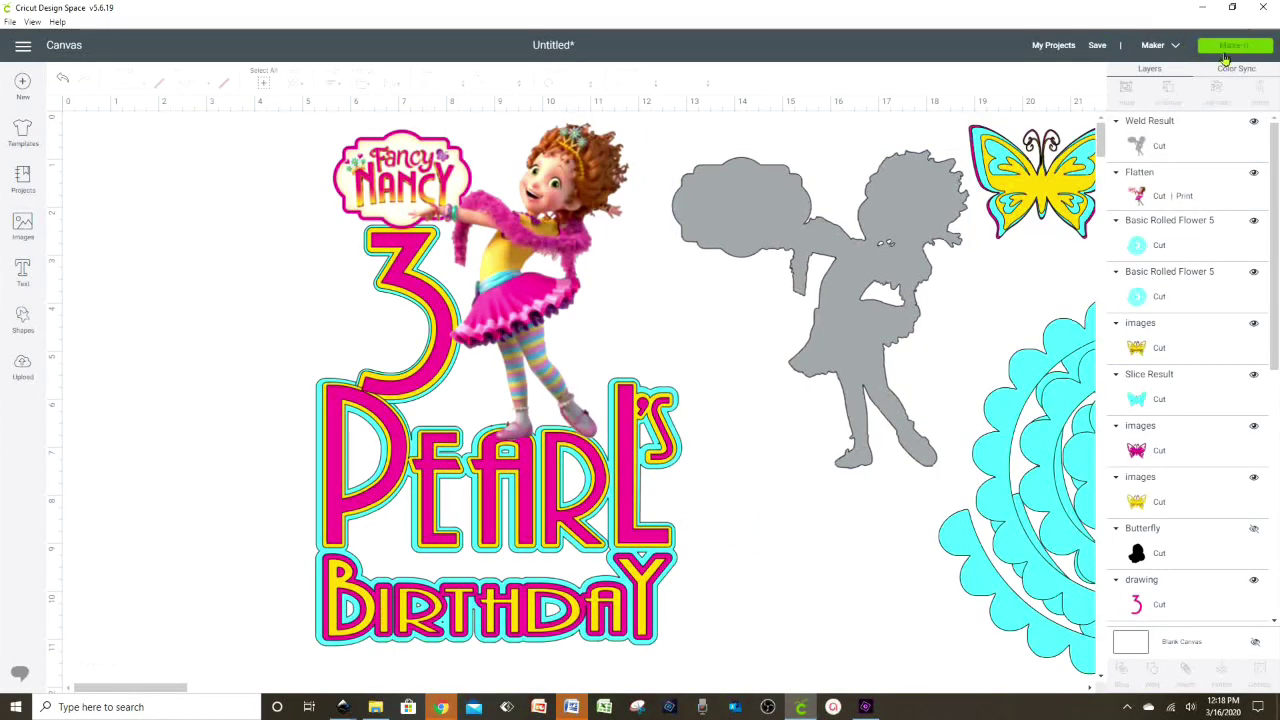
Send the finished topper design to the mat preparation preview
click(1230, 47)
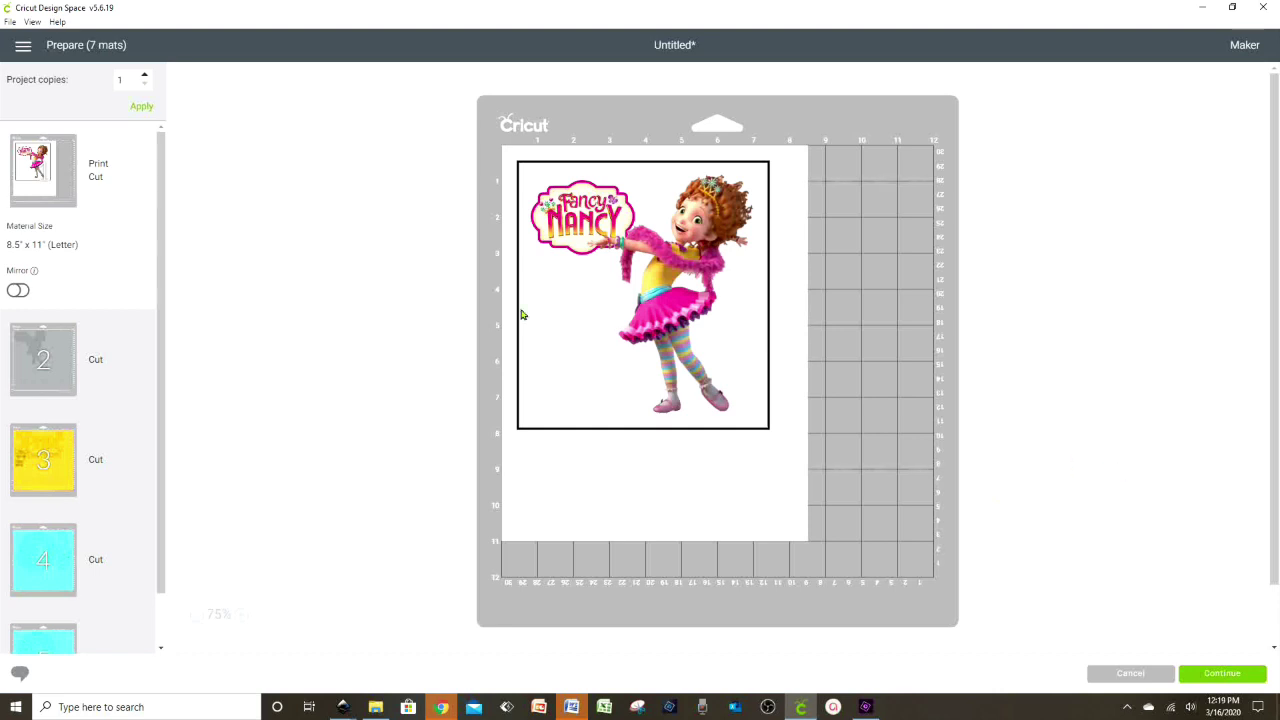
Continue from the mat preview to the print setup for the Fancy Nancy image and keep Canon G6000 series (Copy 1) as the printer
click(1210, 675)
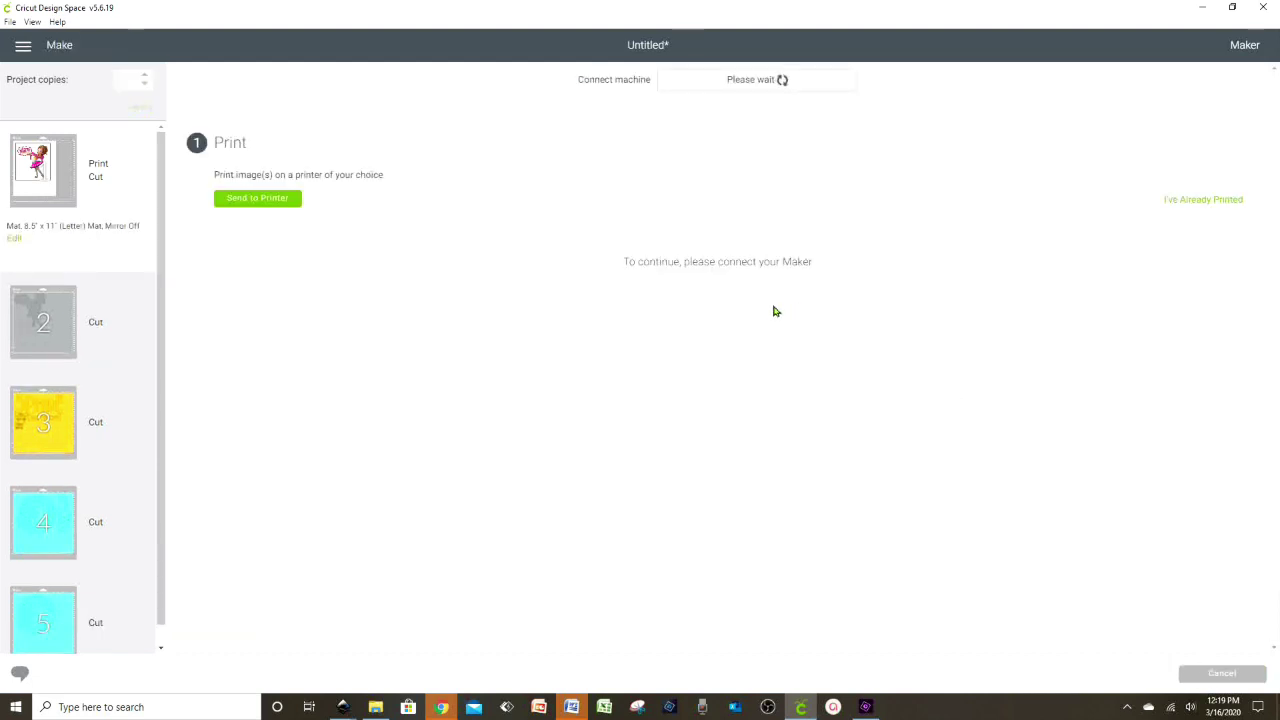
click(258, 202)
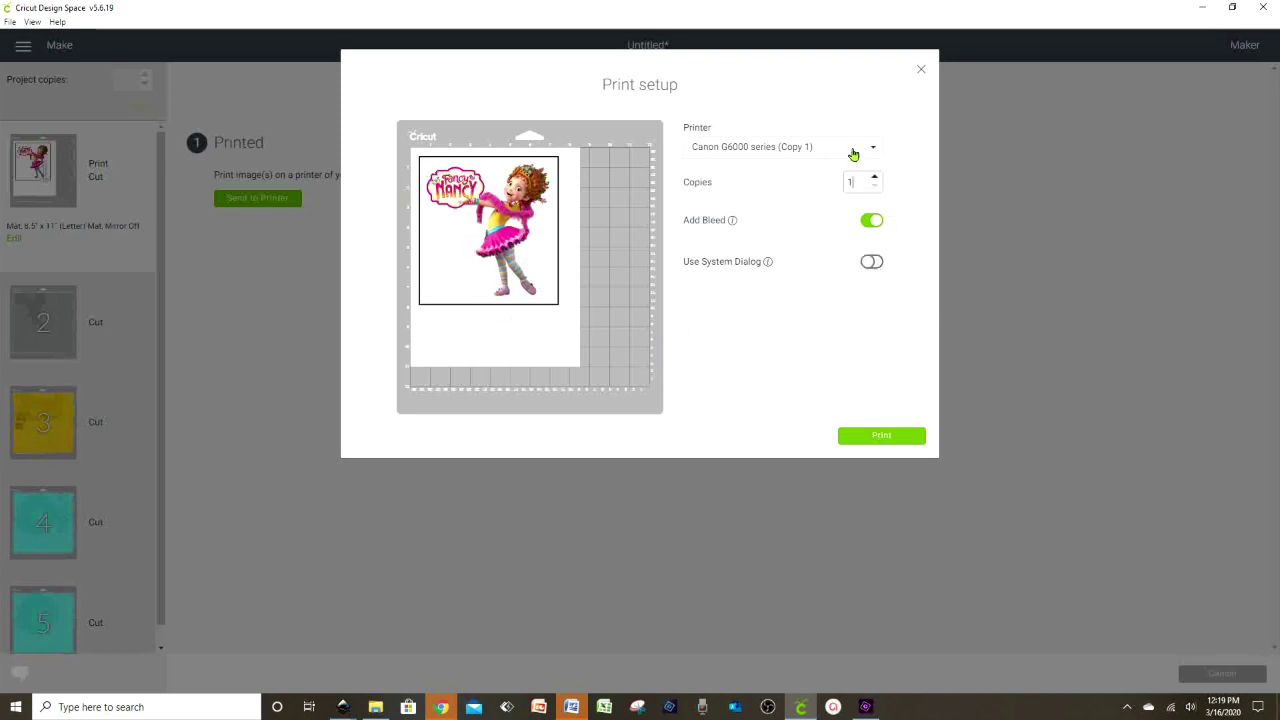
click(783, 155)
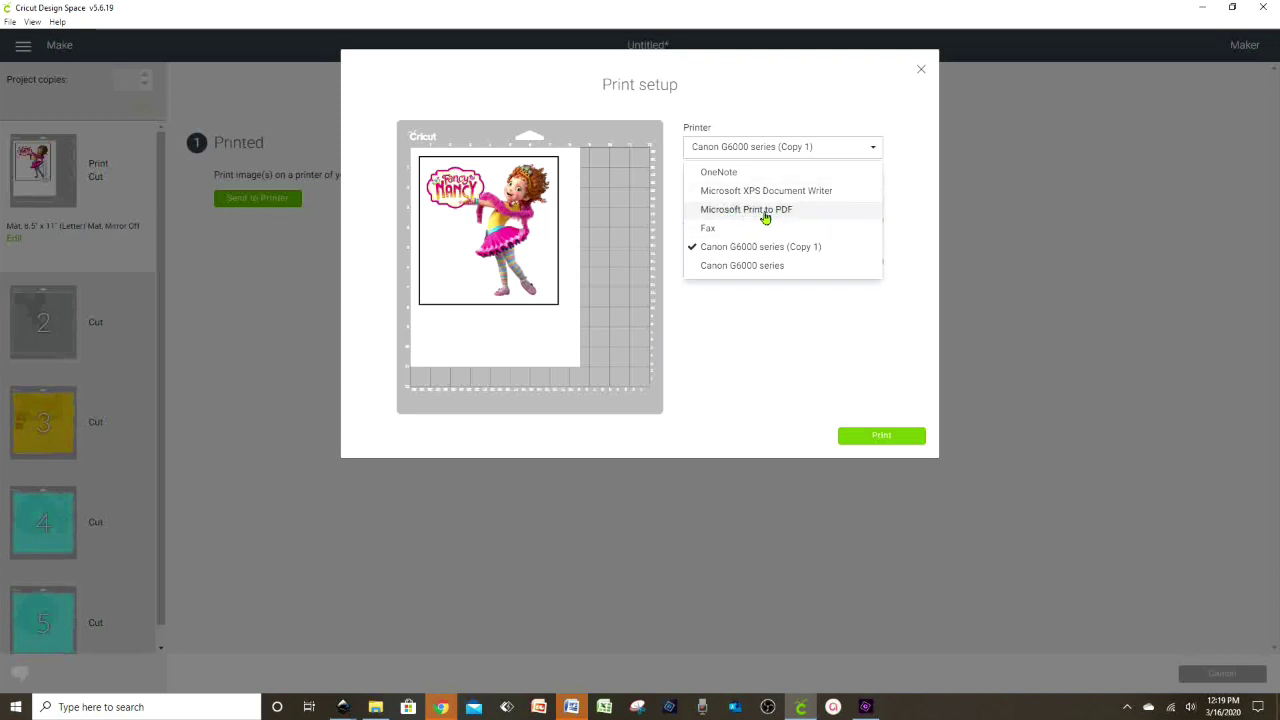
click(820, 153)
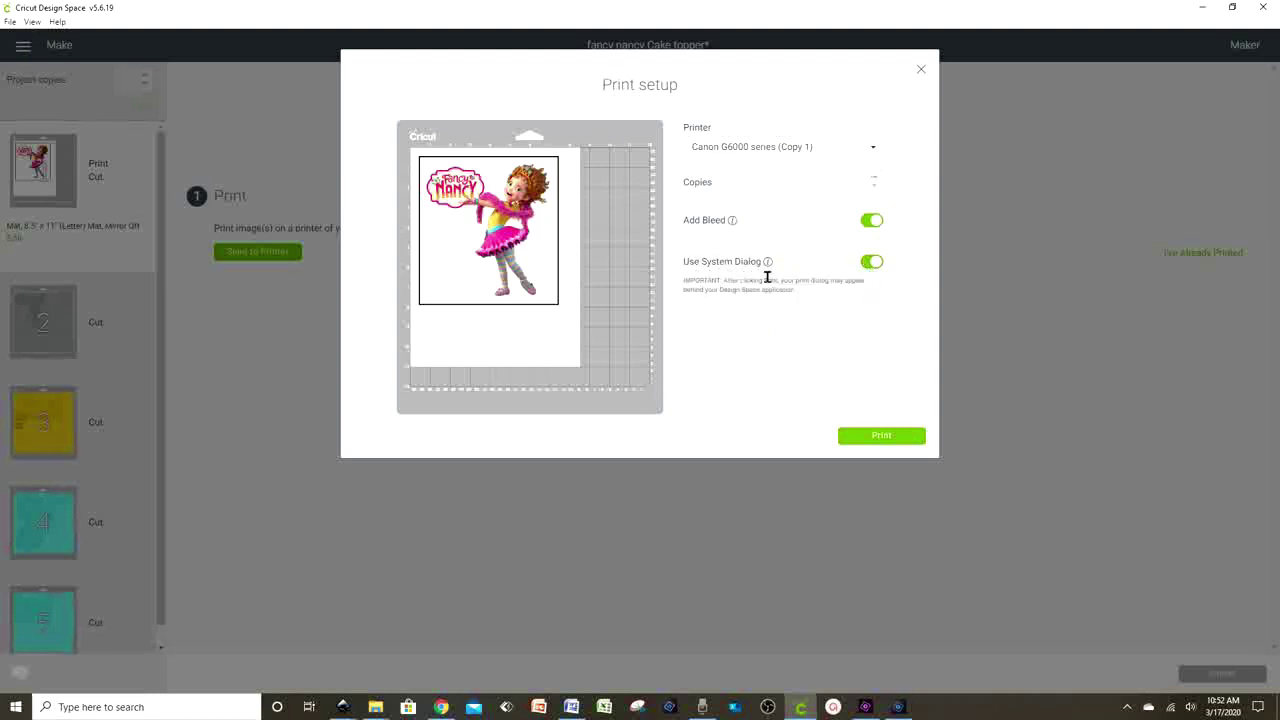
Send the image to the system print dialog and open the printing preferences of Canon G6000 series (Copy 1)
click(884, 438)
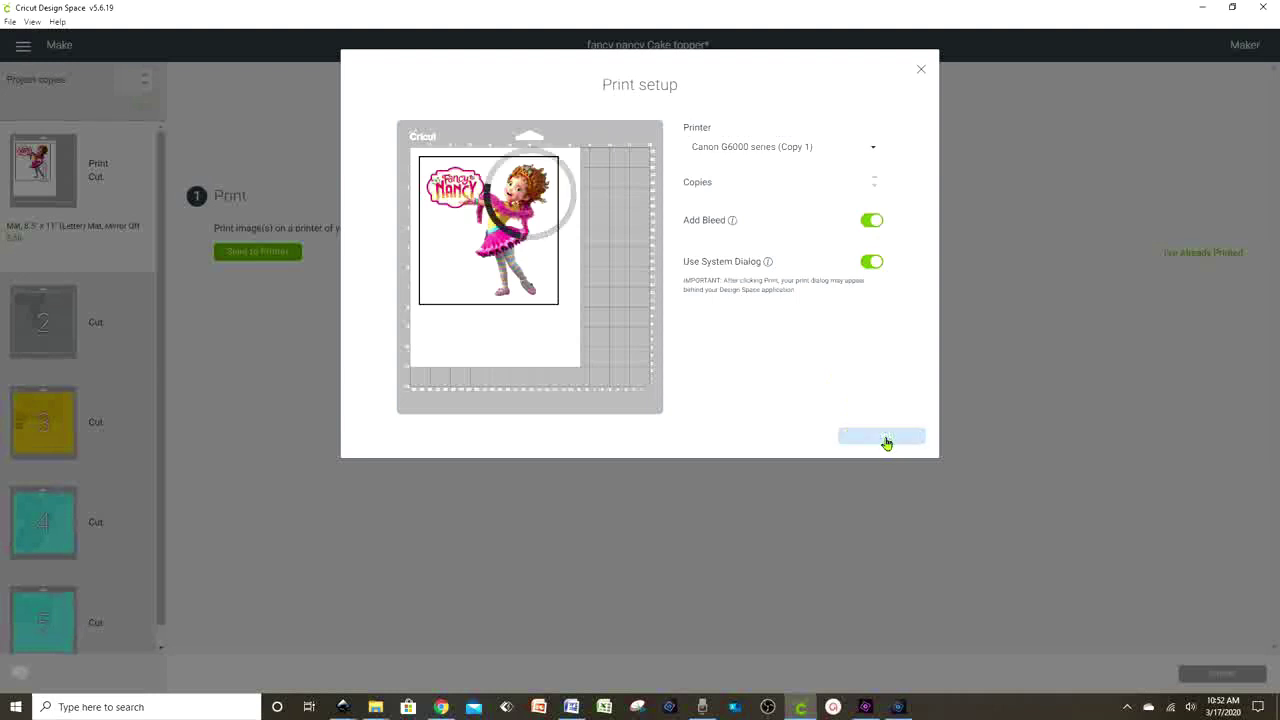
drag(199, 27, 680, 240)
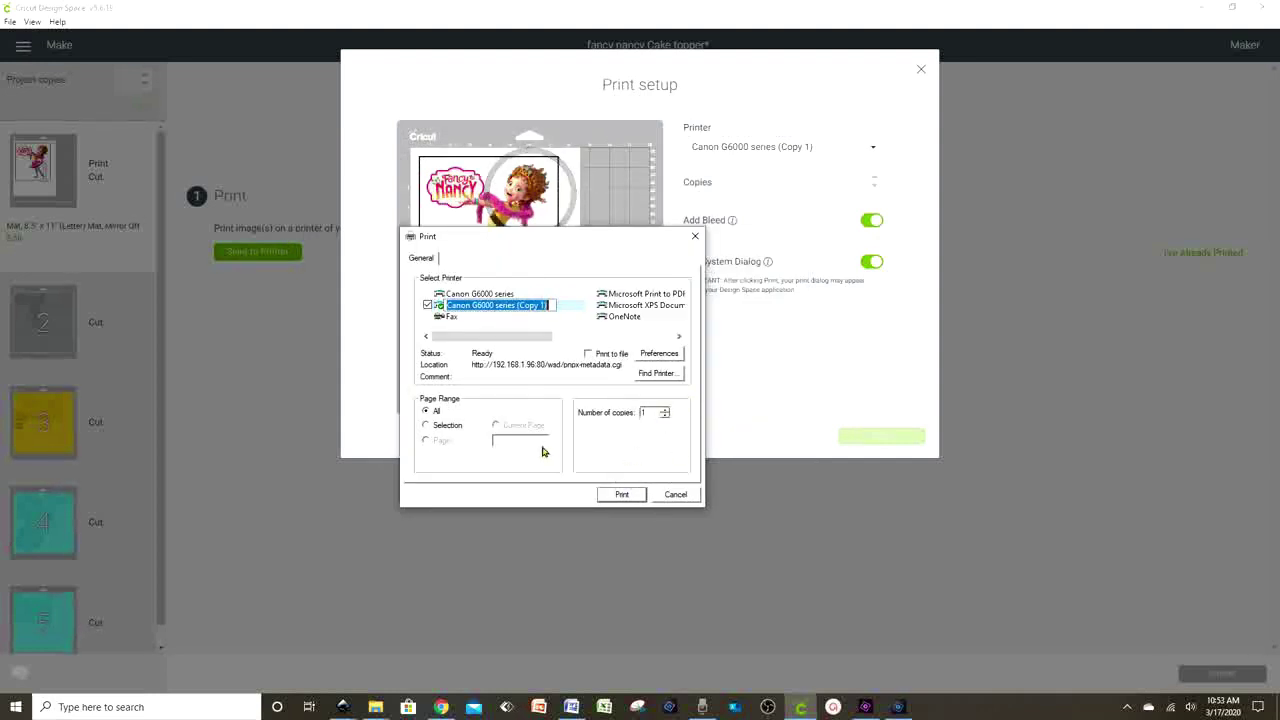
click(659, 353)
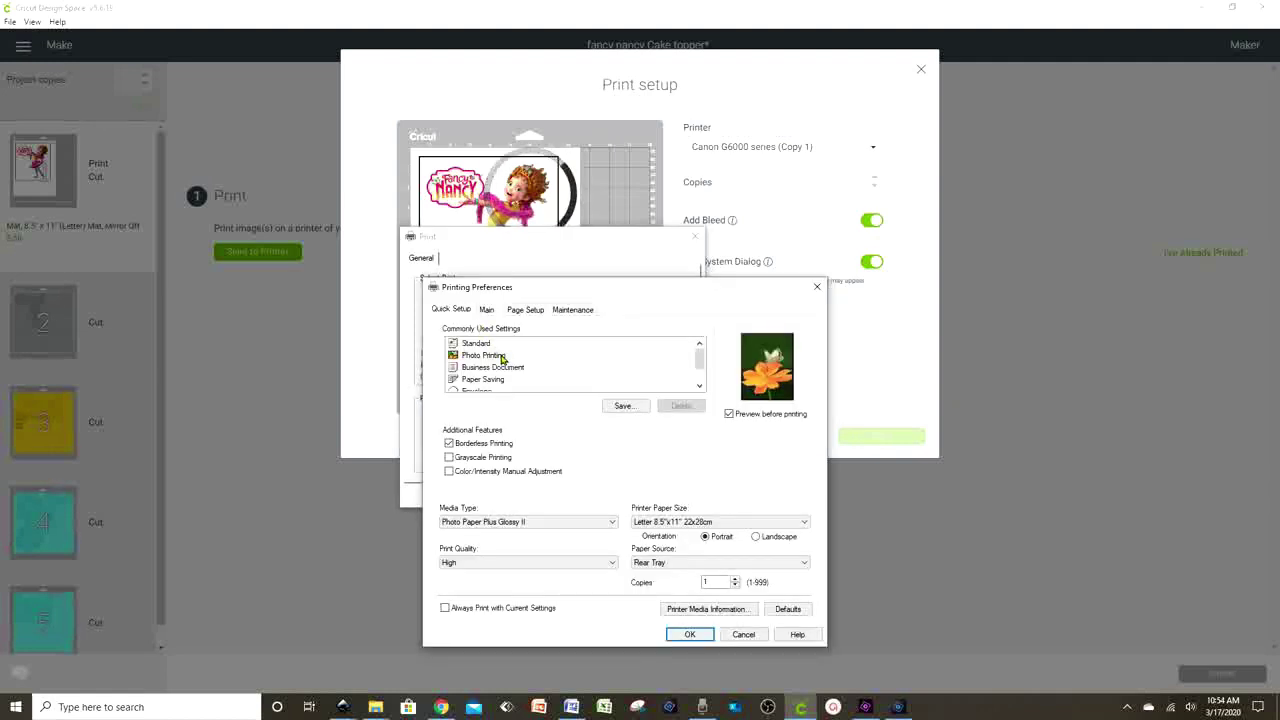
Configure the printer for Photo Printing with High print quality and Letter 8.5"x11" 22x28cm paper
click(502, 356)
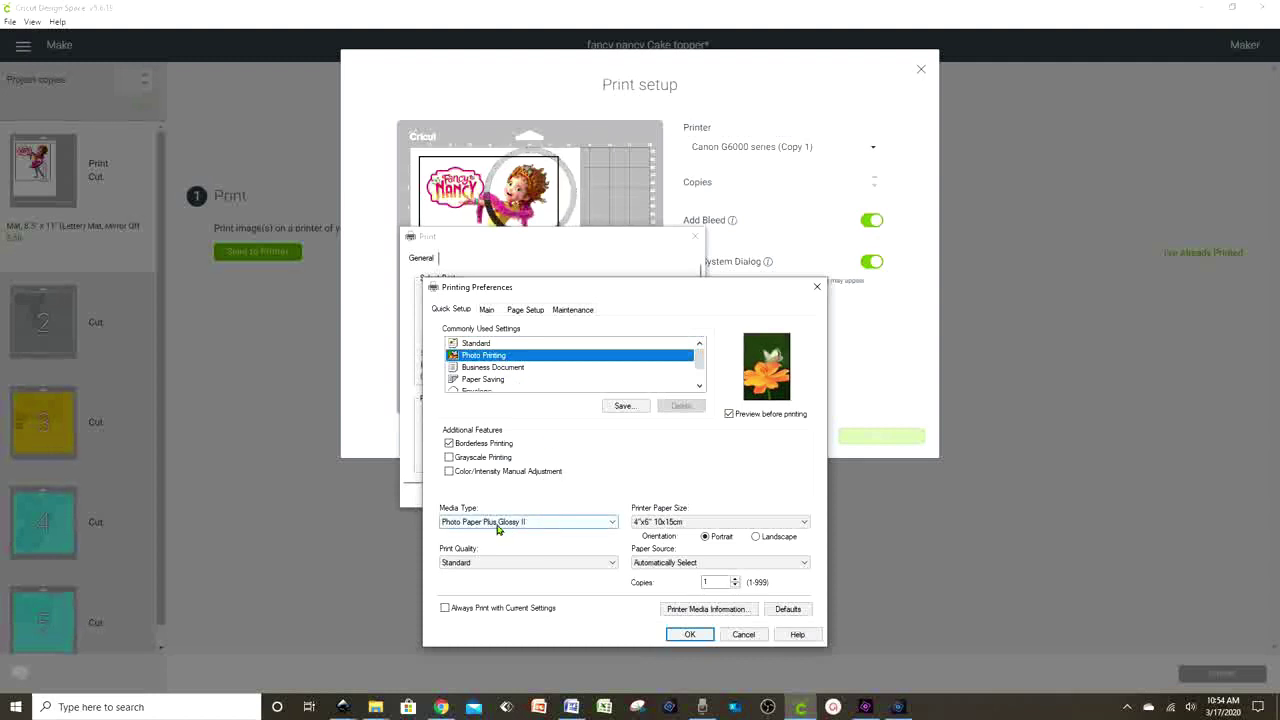
click(611, 566)
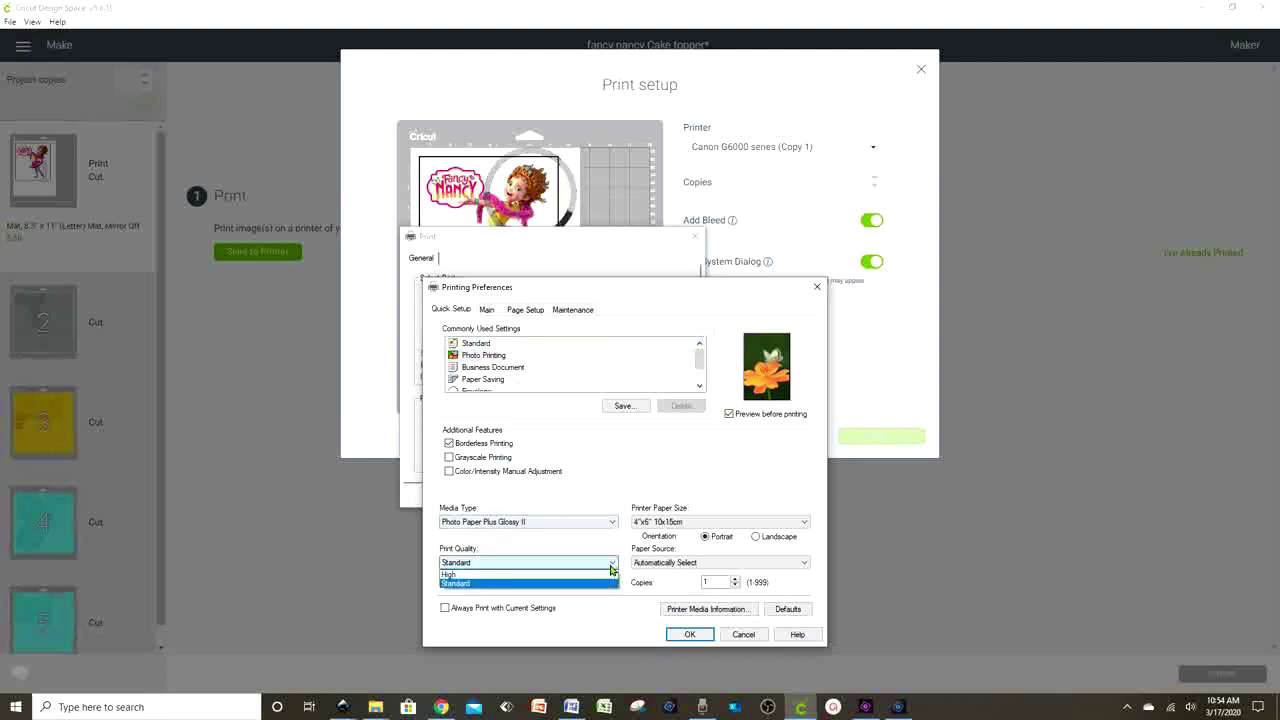
click(476, 576)
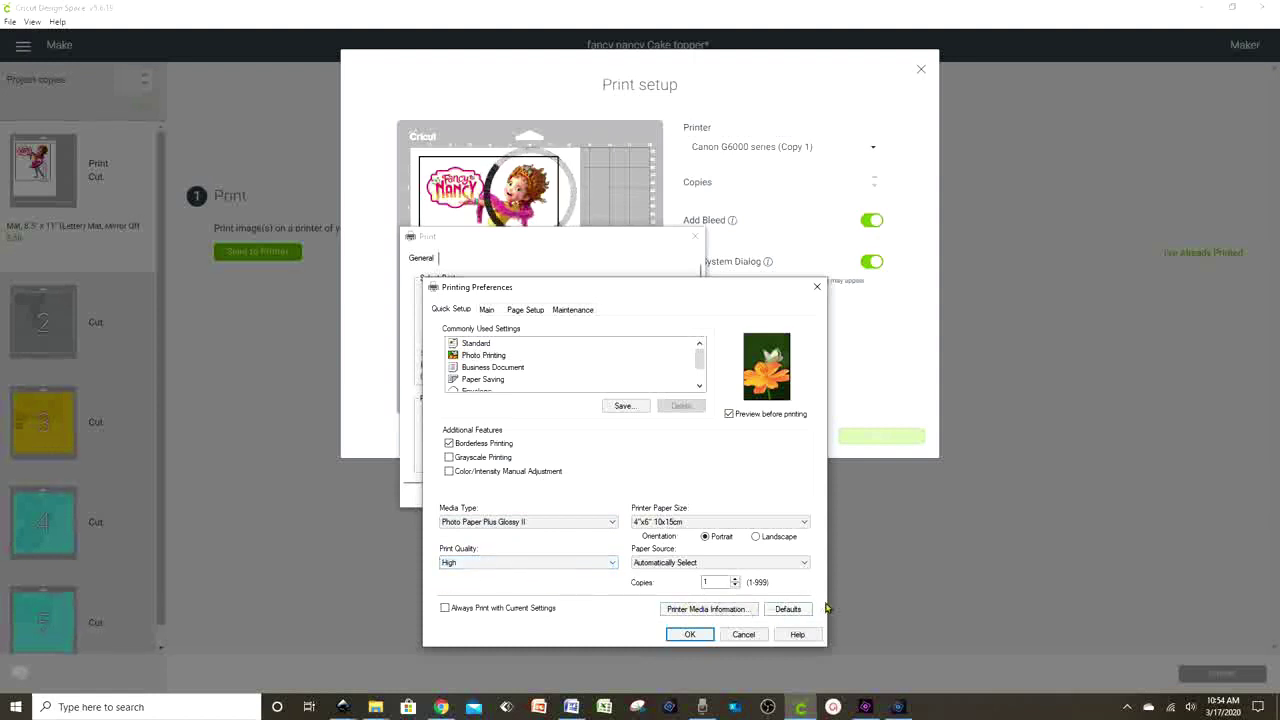
click(800, 524)
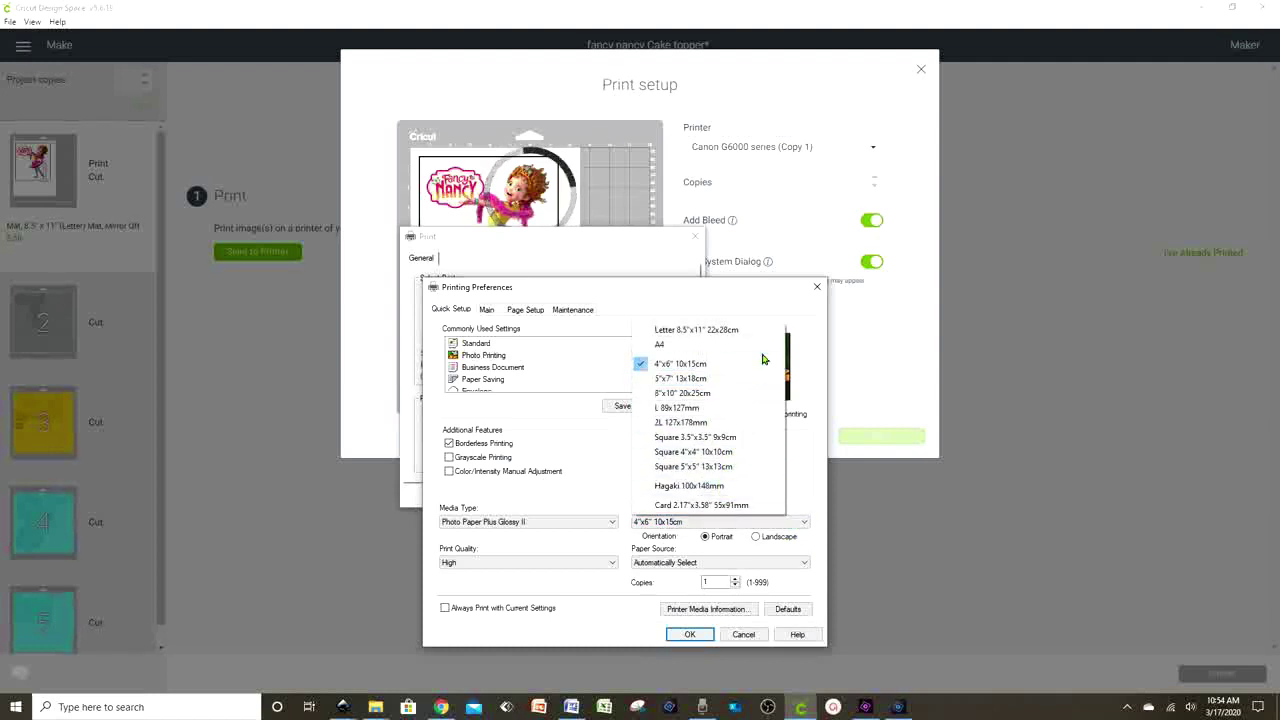
click(714, 331)
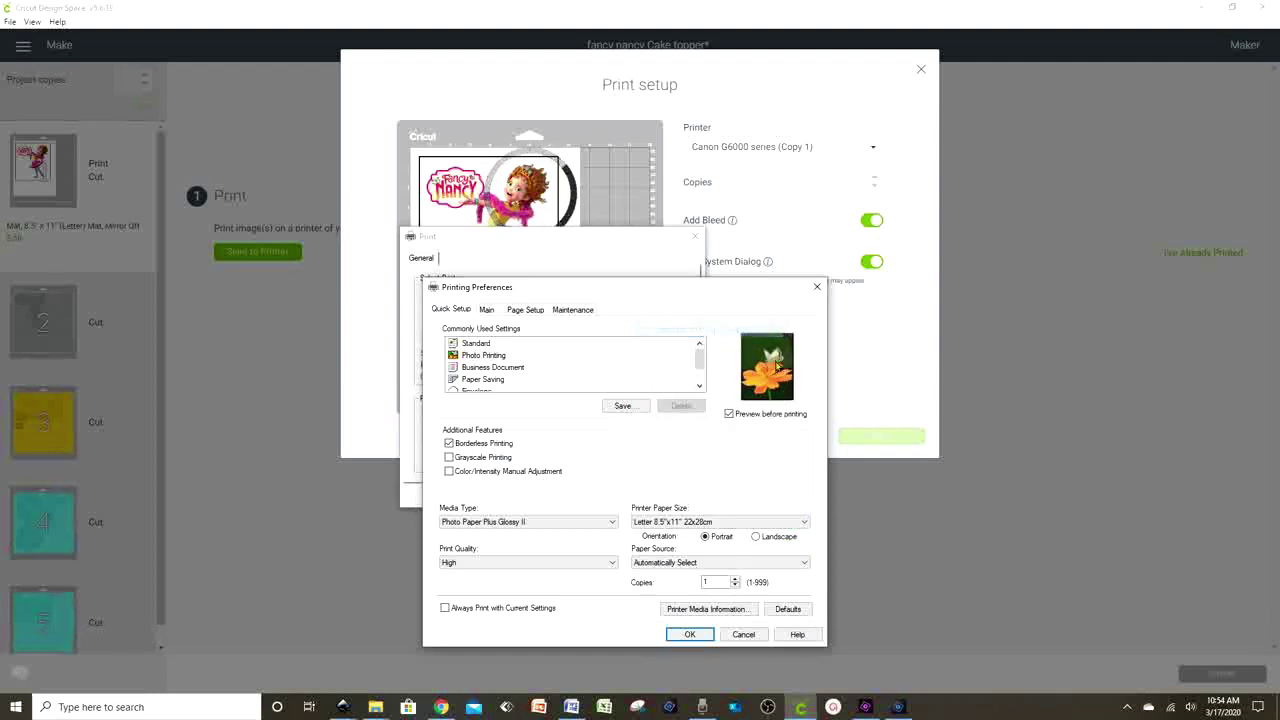
click(690, 635)
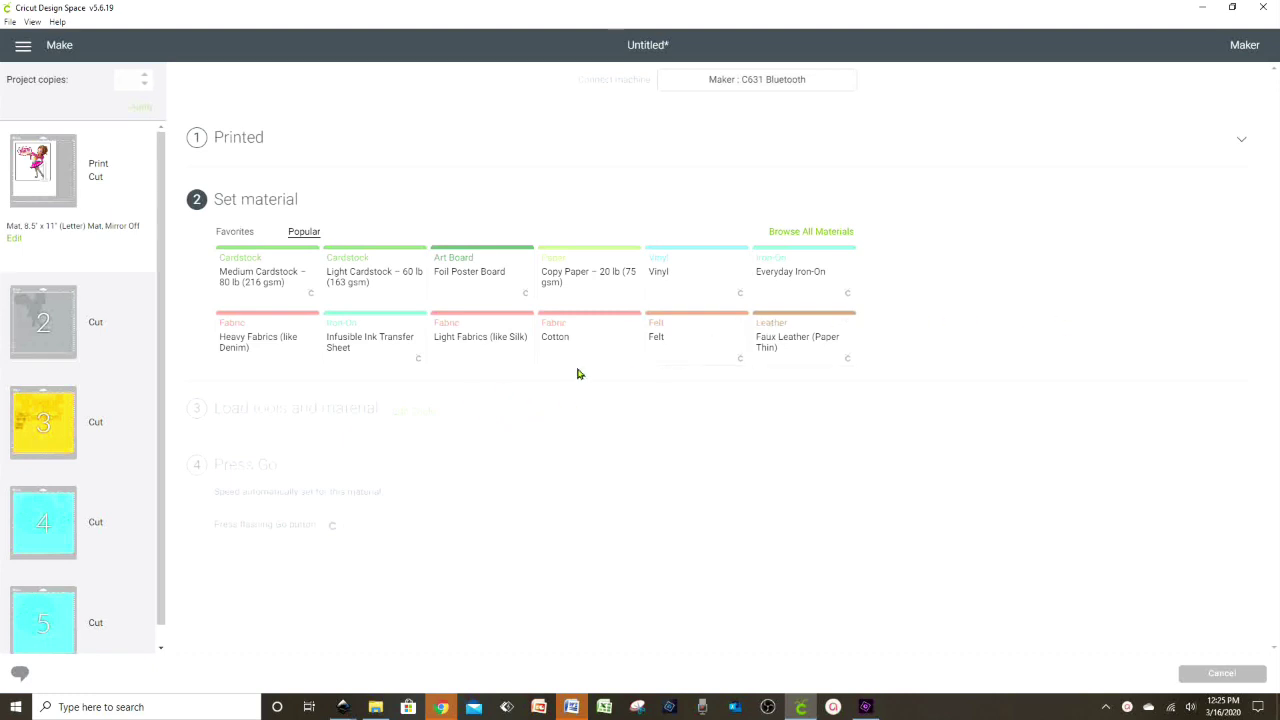
Search all materials for "photo" and set the printed mat's material to Photo Paper
click(815, 233)
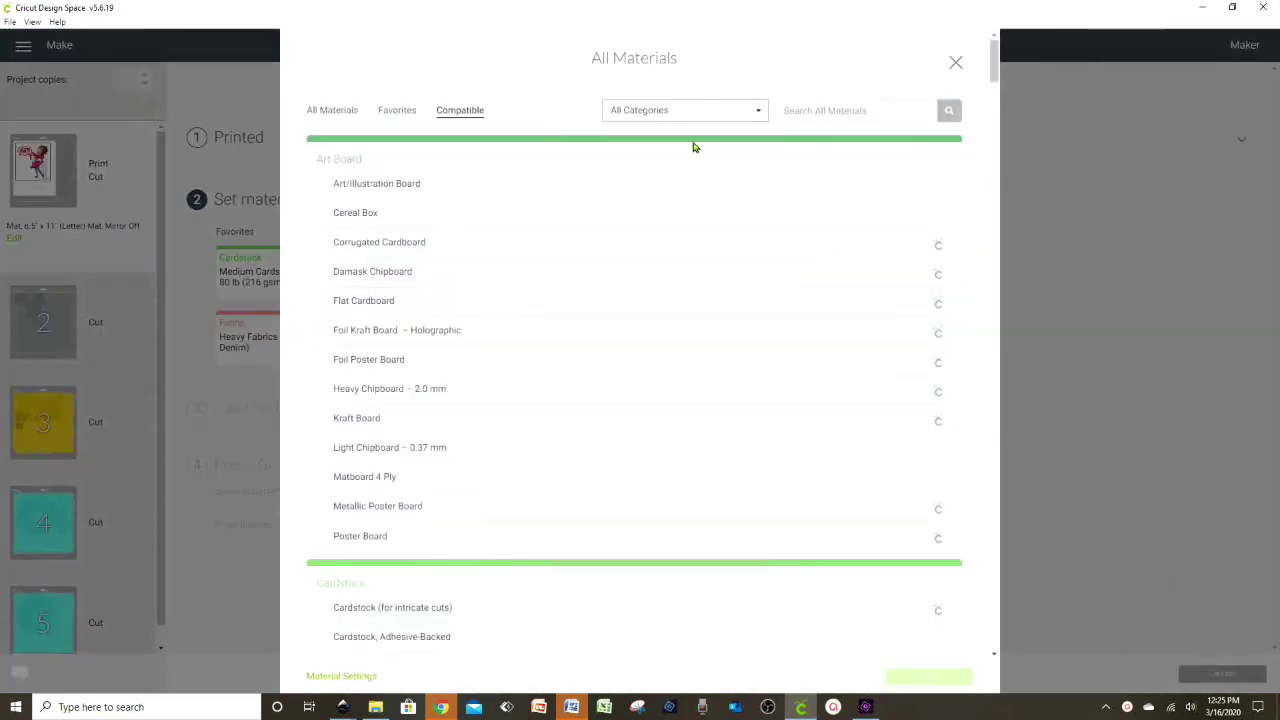
click(819, 108)
text(ph)
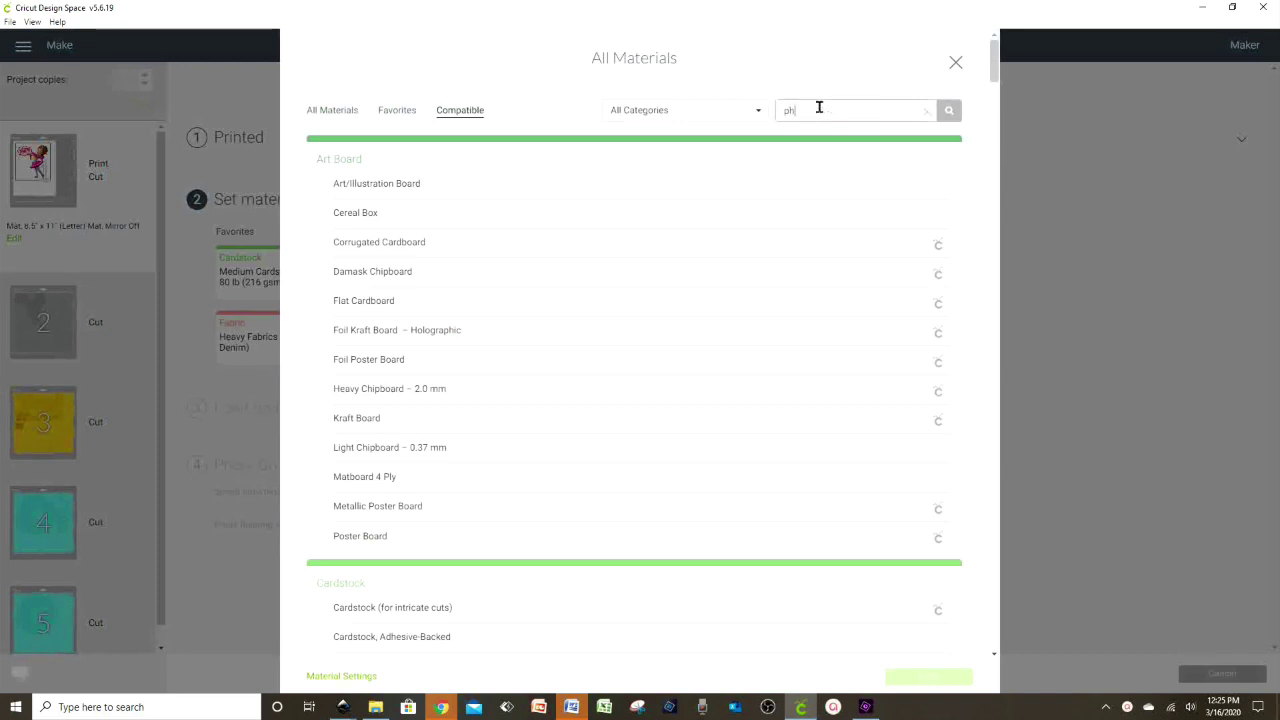
text(oto)
click(946, 113)
click(395, 186)
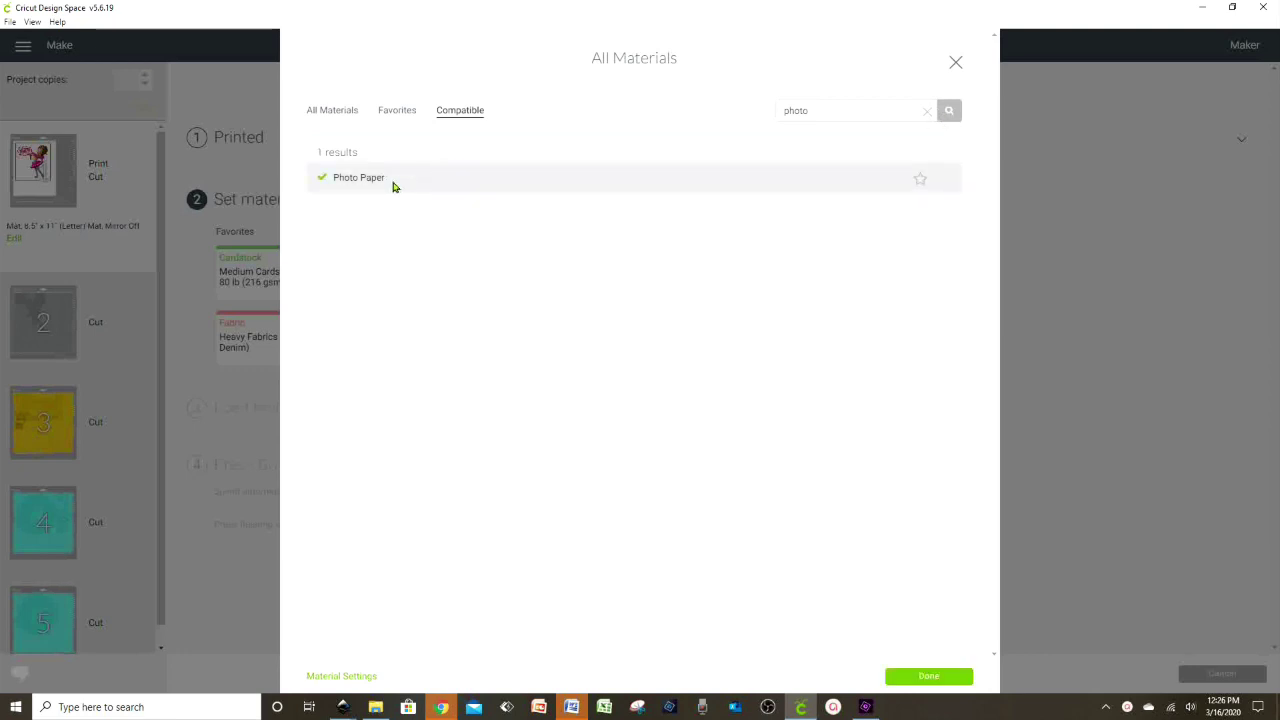
click(944, 679)
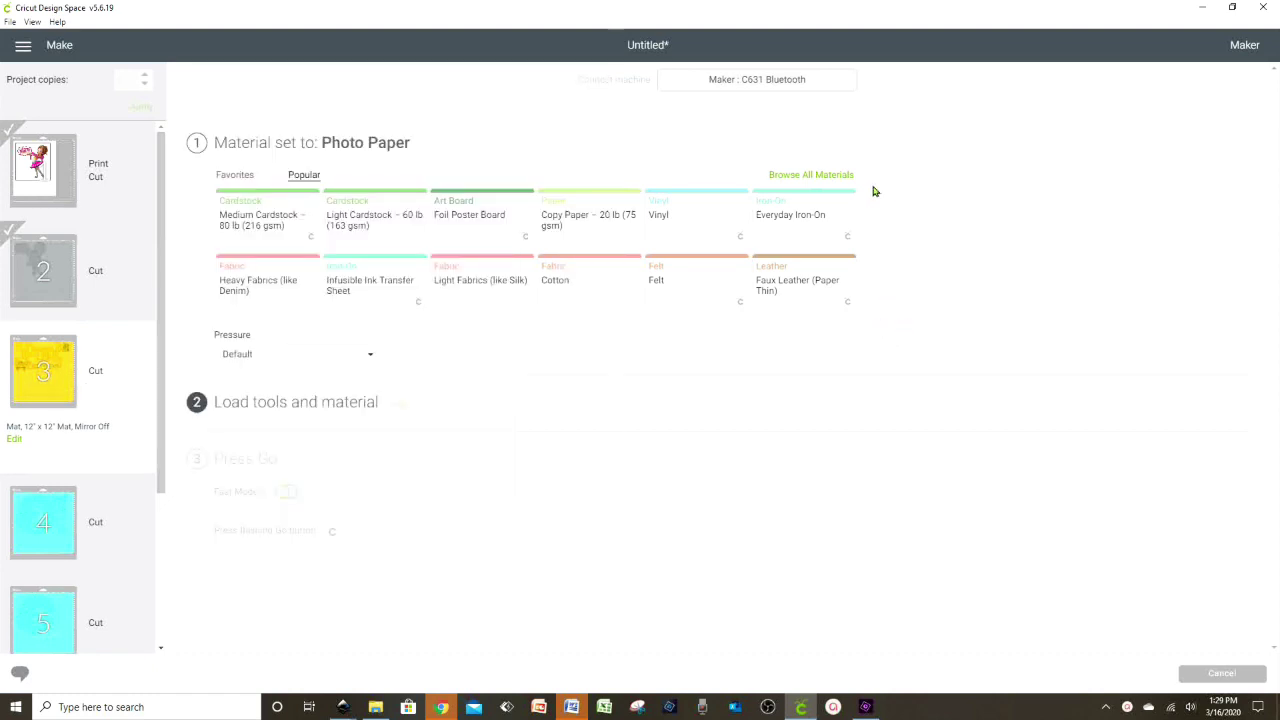
Search all materials for "poster" and set the yellow third mat's material to Foil Poster Board
click(807, 175)
click(850, 111)
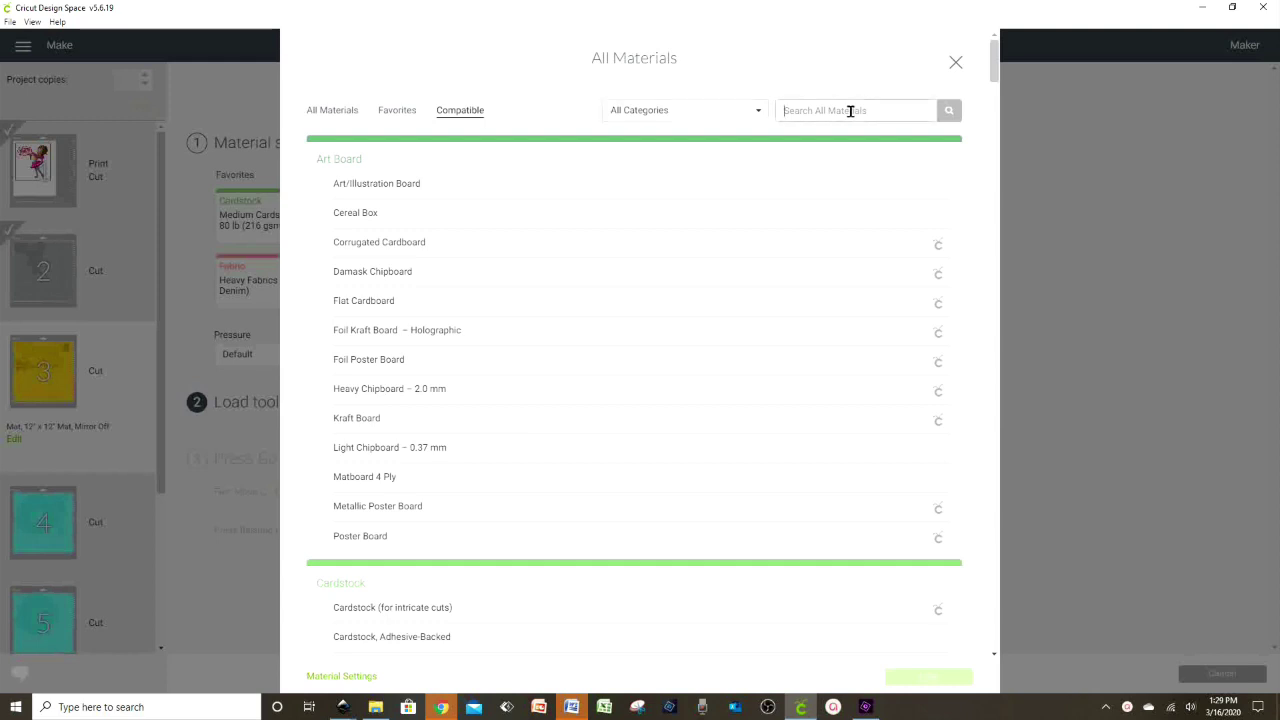
text(poster)
click(949, 111)
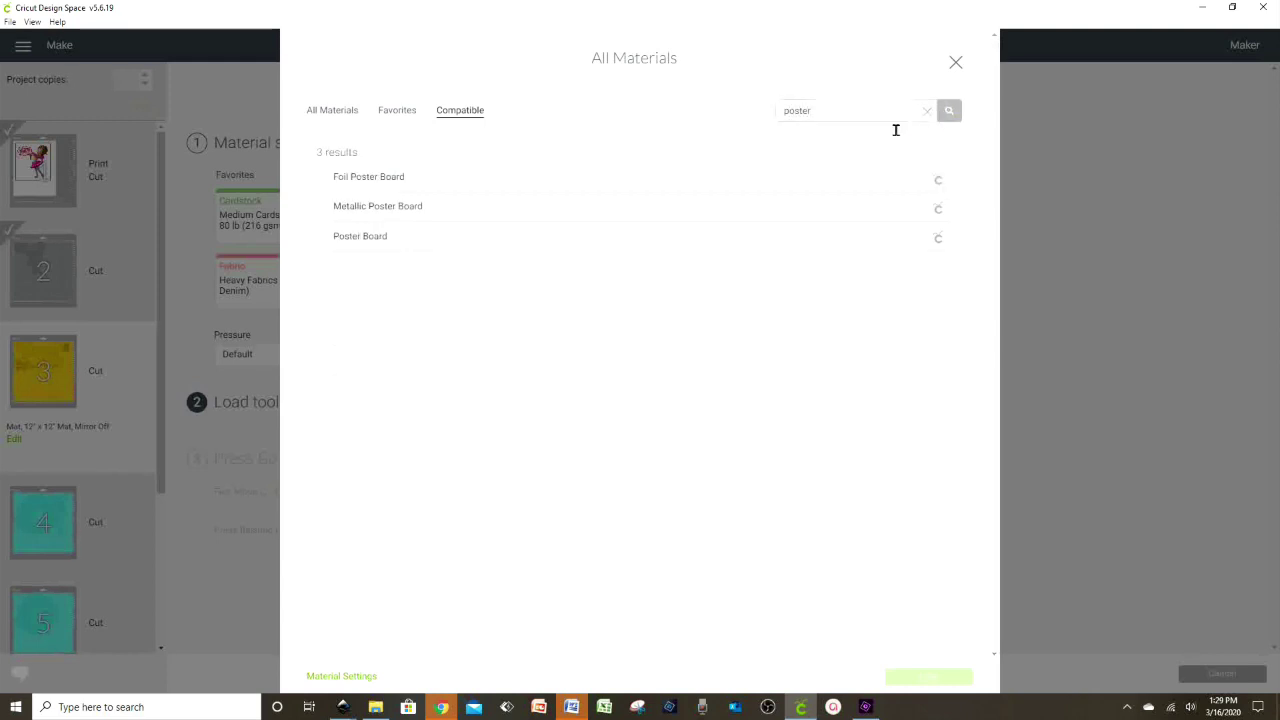
click(464, 180)
click(929, 677)
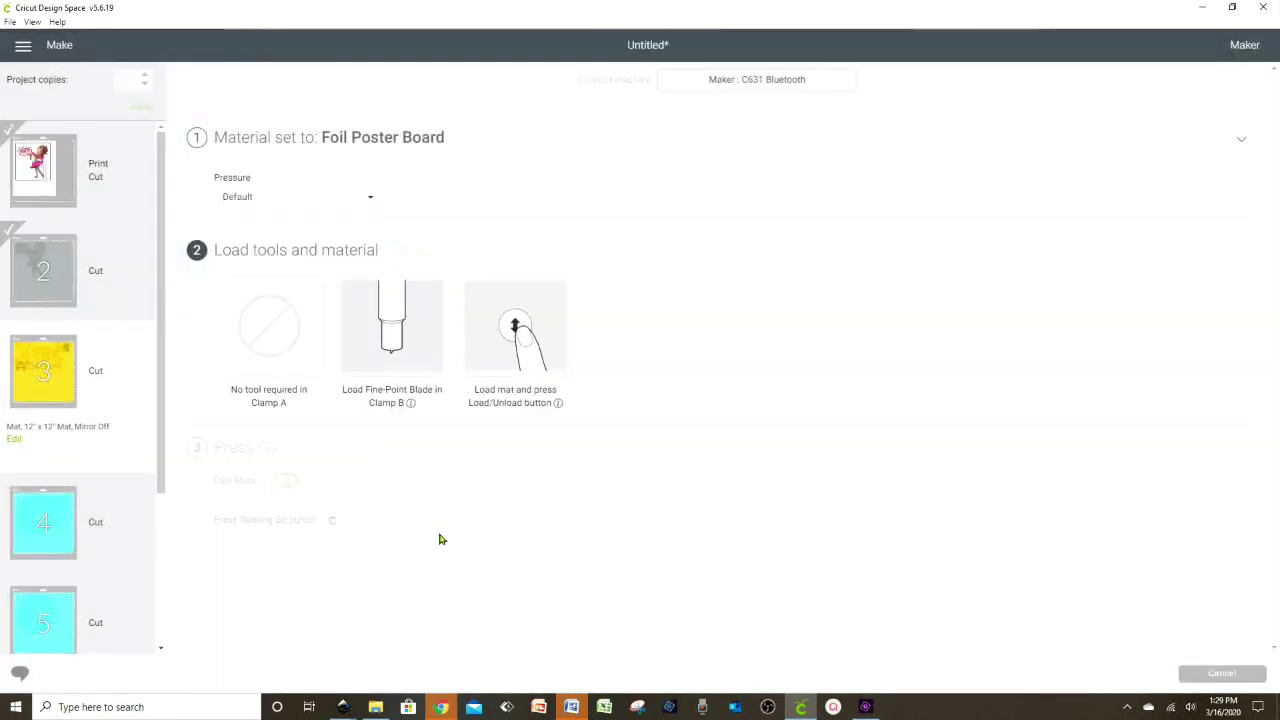